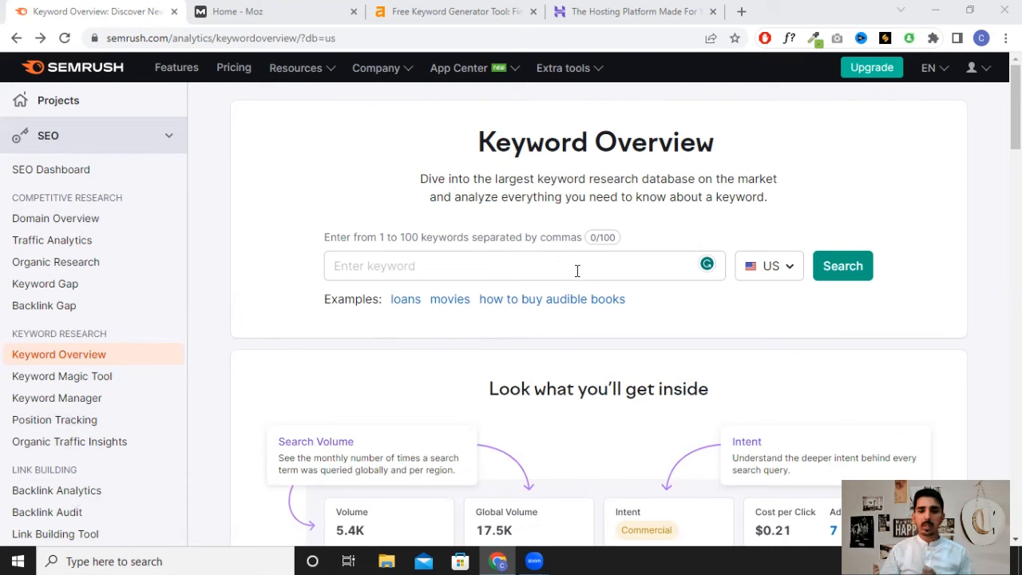
Search Keyword Overview for "baby bath tubs" in the US database, browsing the available countries before running the search
{"action": "left_click", "coordinate": [536, 265]}
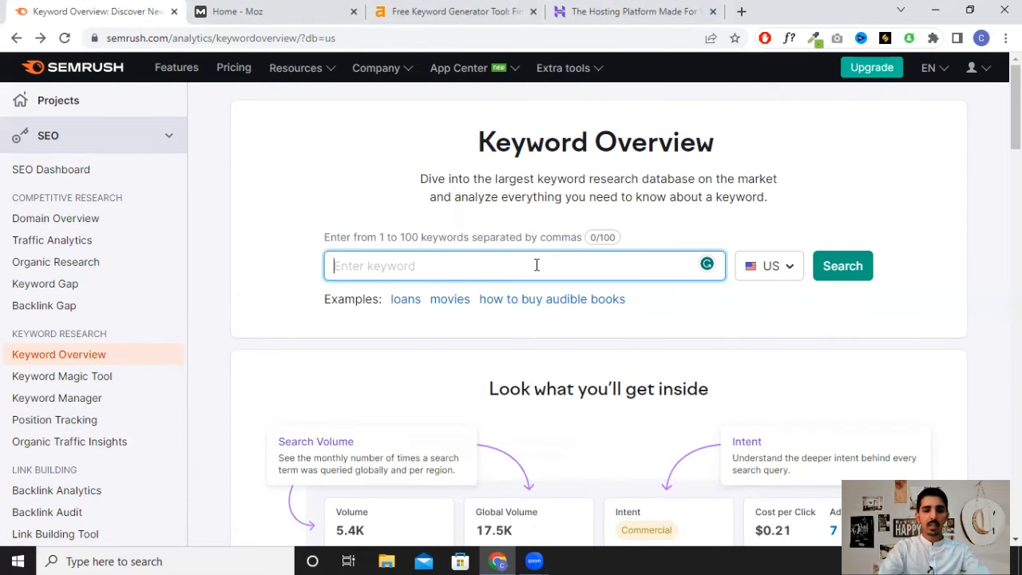
{"action": "type", "text": "baby b"}
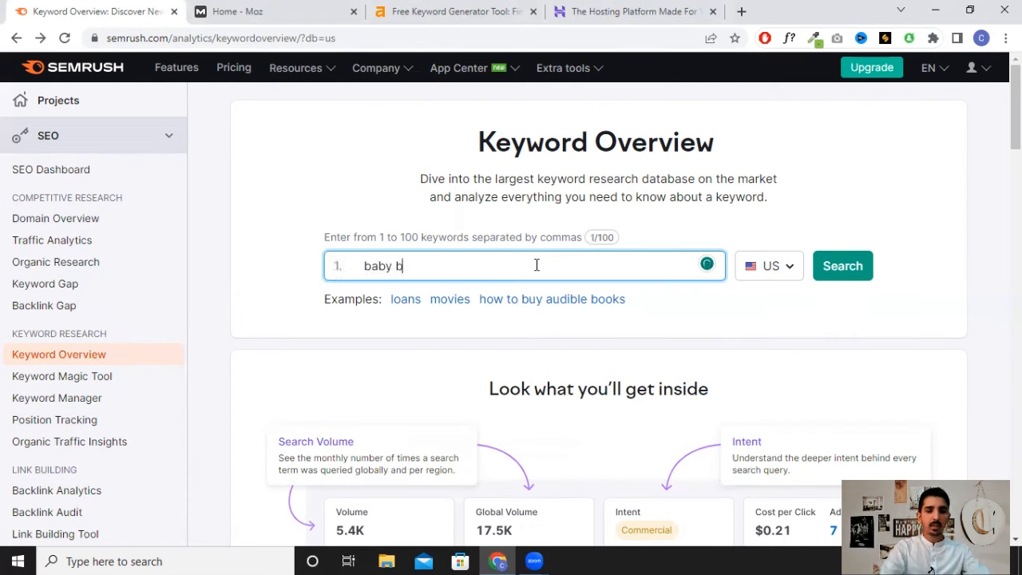
{"action": "type", "text": "ath tubs"}
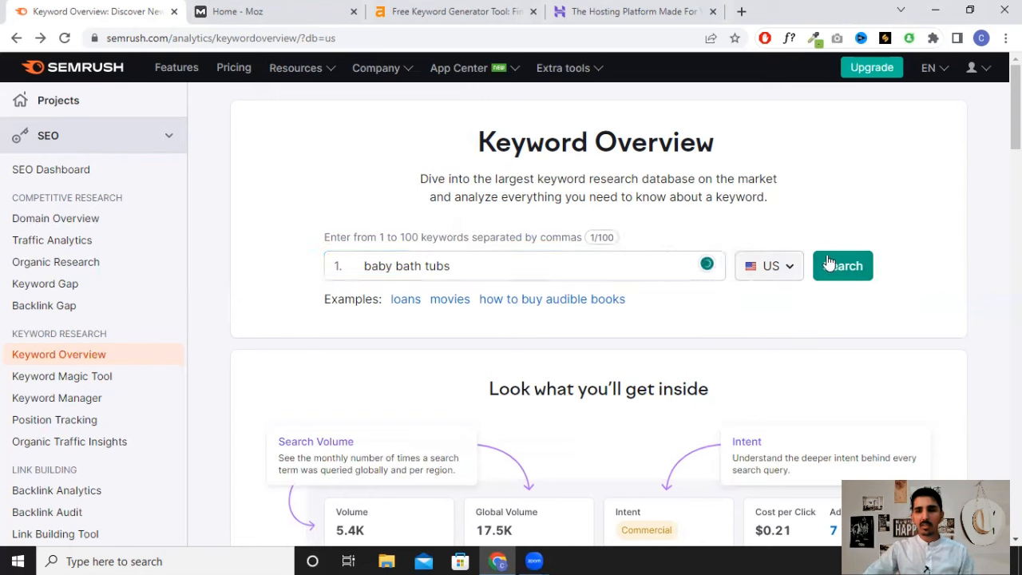
{"action": "left_click", "coordinate": [784, 276]}
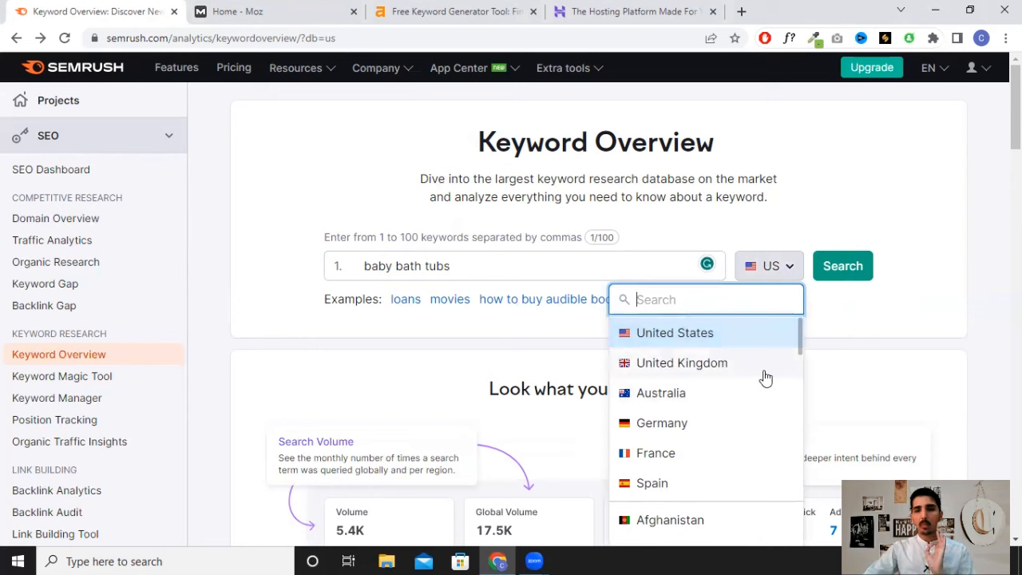
{"action": "scroll", "coordinate": [765, 380], "scroll_direction": "down", "scroll_amount": 3}
{"action": "scroll", "coordinate": [764, 381], "scroll_direction": "up", "scroll_amount": 3}
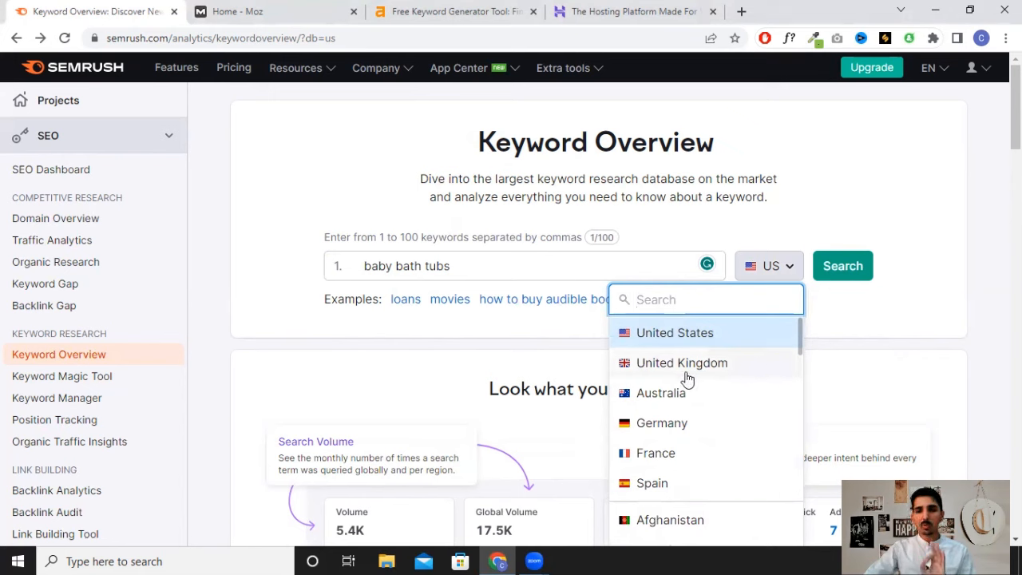
{"action": "left_click", "coordinate": [838, 330]}
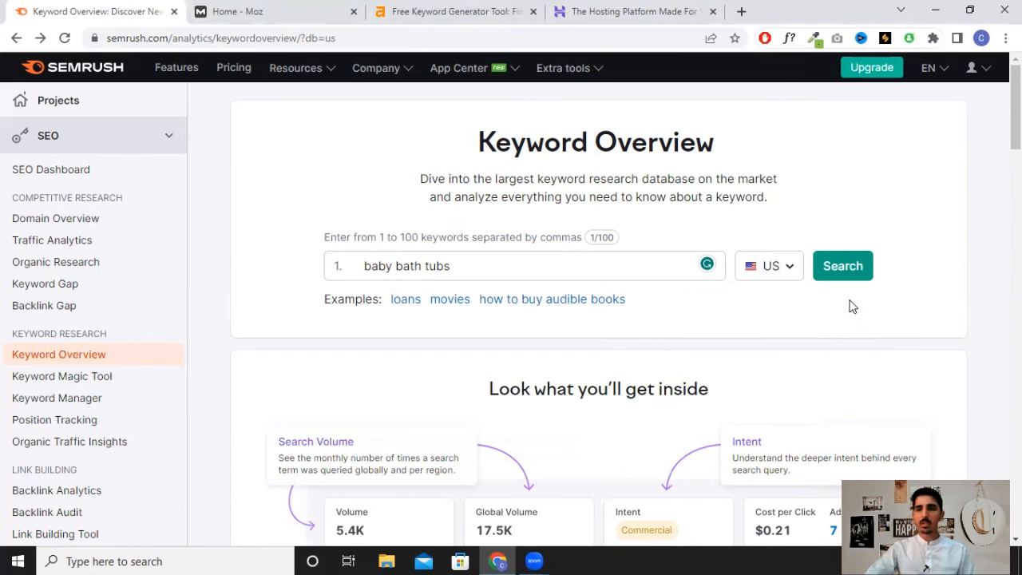
{"action": "left_click", "coordinate": [846, 285]}
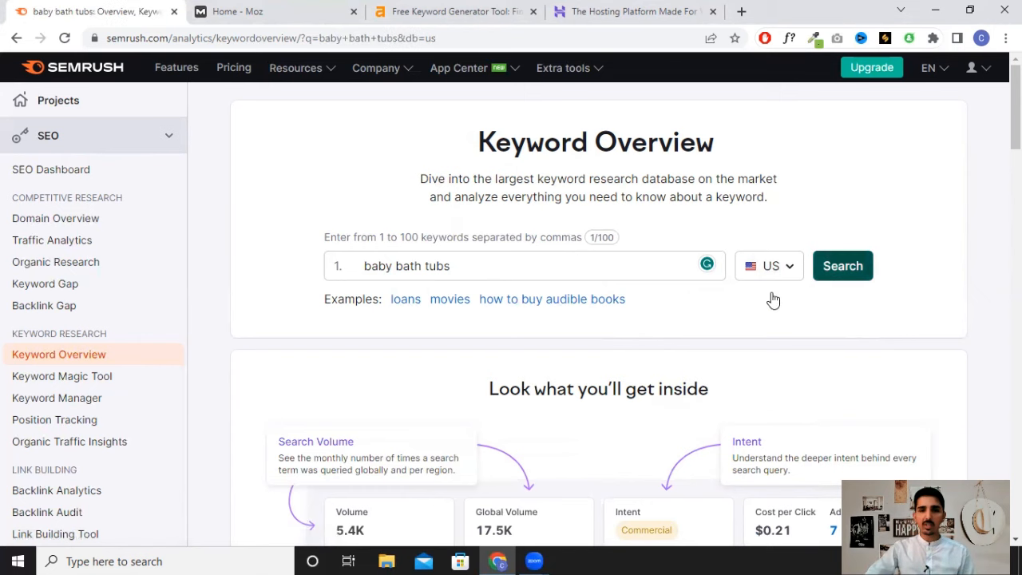
Examine the keyword's volume, difficulty, intent and trend, along with its variations, questions and related keywords
{"action": "scroll", "coordinate": [620, 312], "scroll_direction": "down", "scroll_amount": 3}
{"action": "scroll", "coordinate": [563, 302], "scroll_direction": "up", "scroll_amount": 5}
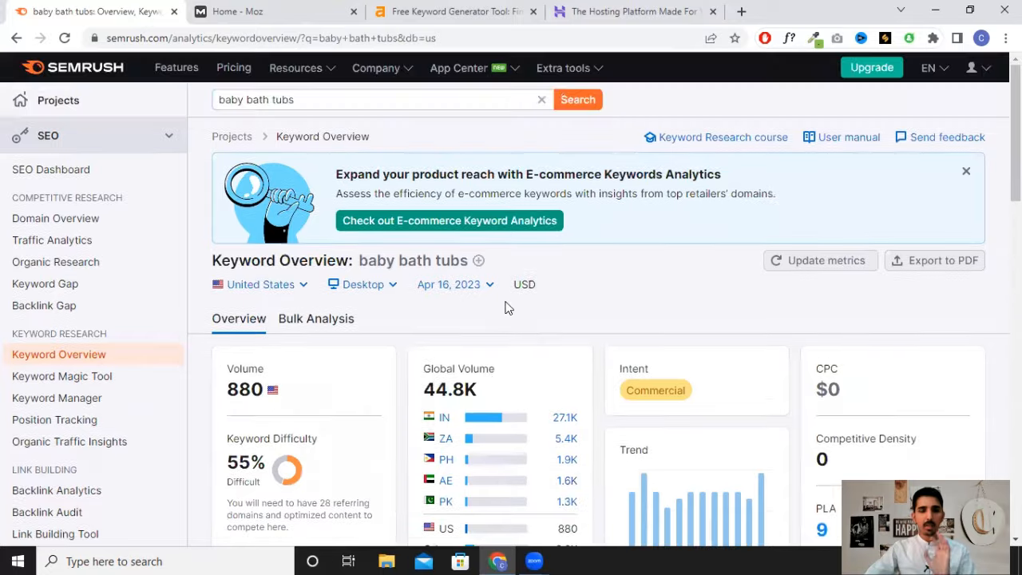
{"action": "scroll", "coordinate": [365, 335], "scroll_direction": "down", "scroll_amount": 1}
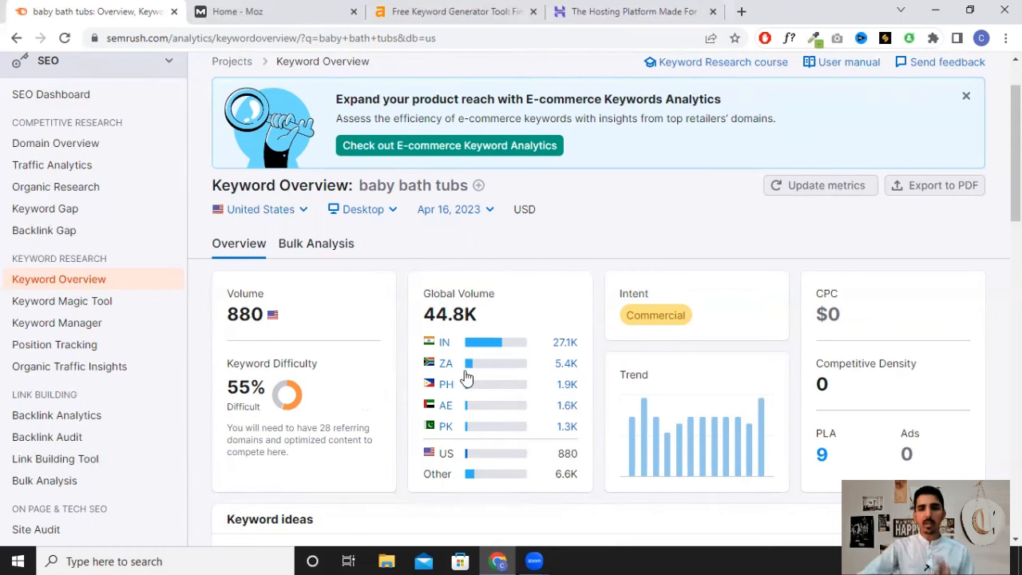
{"action": "scroll", "coordinate": [364, 378], "scroll_direction": "down", "scroll_amount": 5}
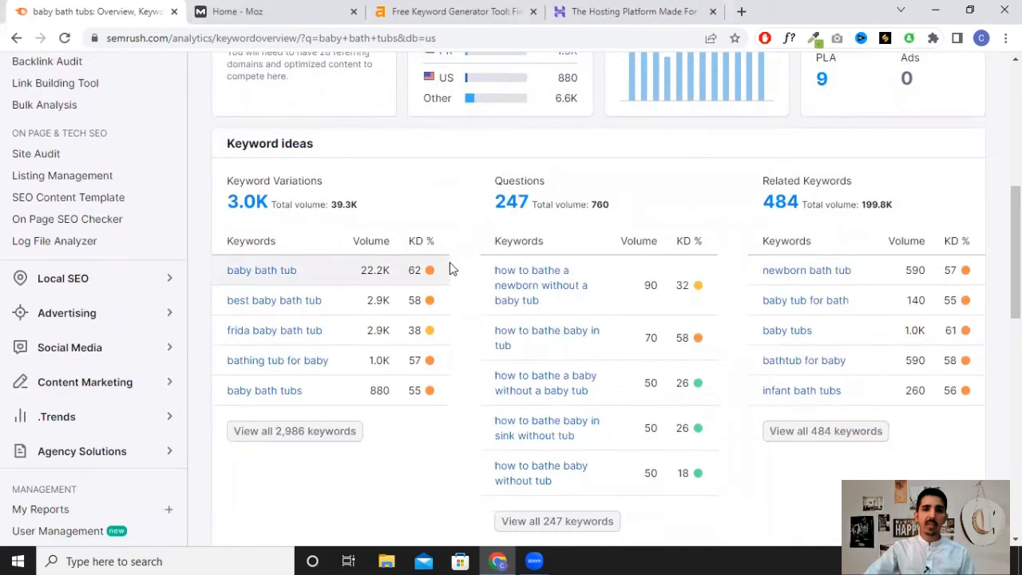
{"action": "scroll", "coordinate": [447, 272], "scroll_direction": "up", "scroll_amount": 6}
{"action": "scroll", "coordinate": [424, 316], "scroll_direction": "down", "scroll_amount": 6}
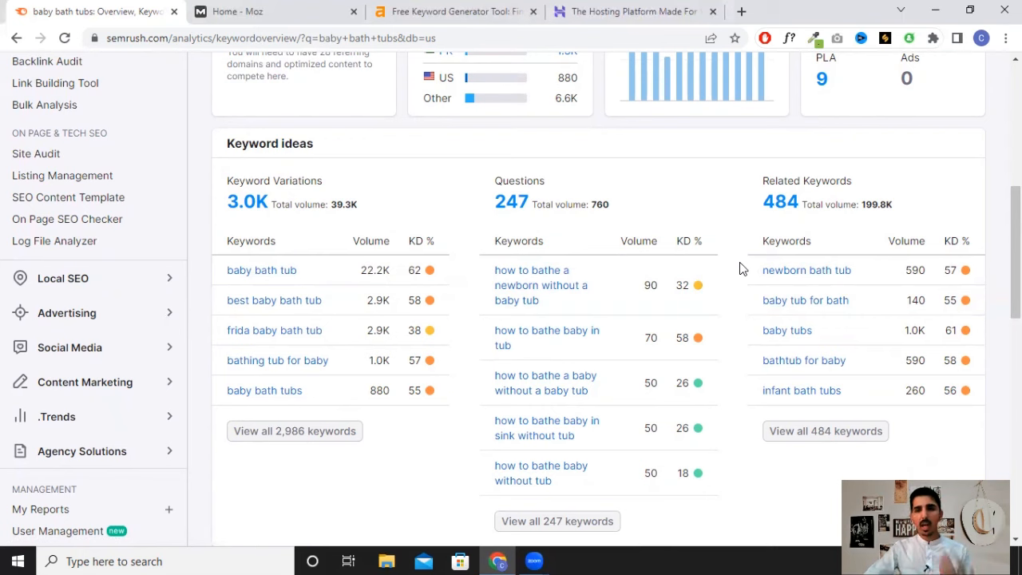
{"action": "scroll", "coordinate": [741, 268], "scroll_direction": "up", "scroll_amount": 4}
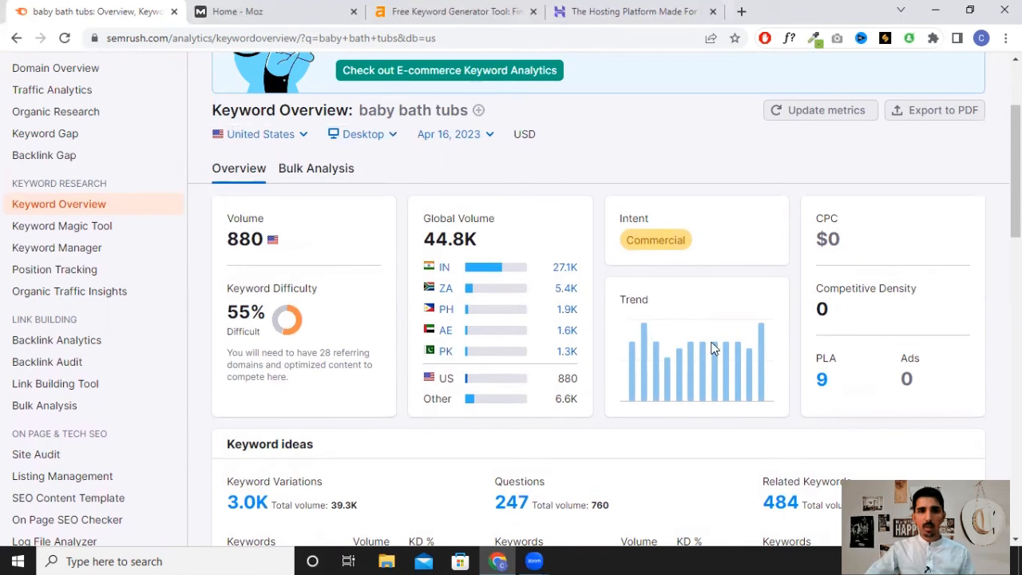
{"action": "scroll", "coordinate": [461, 332], "scroll_direction": "up", "scroll_amount": 2}
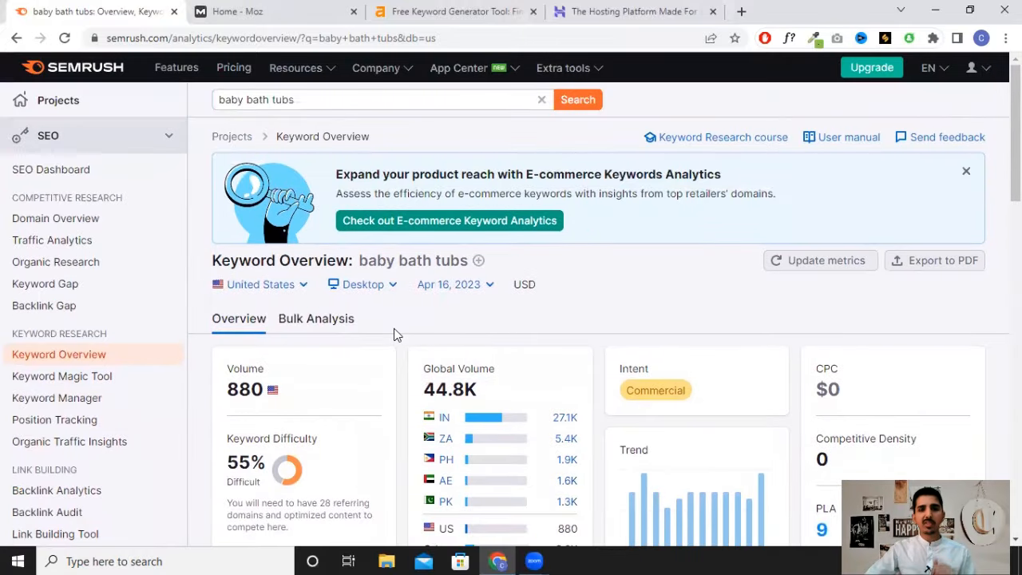
Copy the search phrase "baby bath tubs" and switch to the Moz home page
{"action": "left_click", "coordinate": [341, 102]}
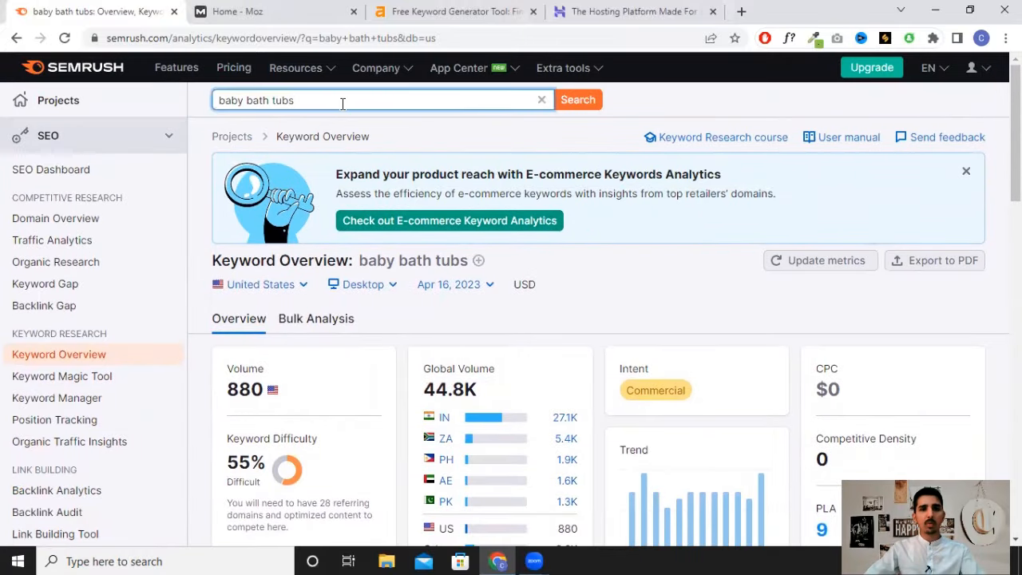
{"action": "key", "text": "ctrl+a"}
{"action": "key", "text": "ctrl+c"}
{"action": "left_click", "coordinate": [267, 10]}
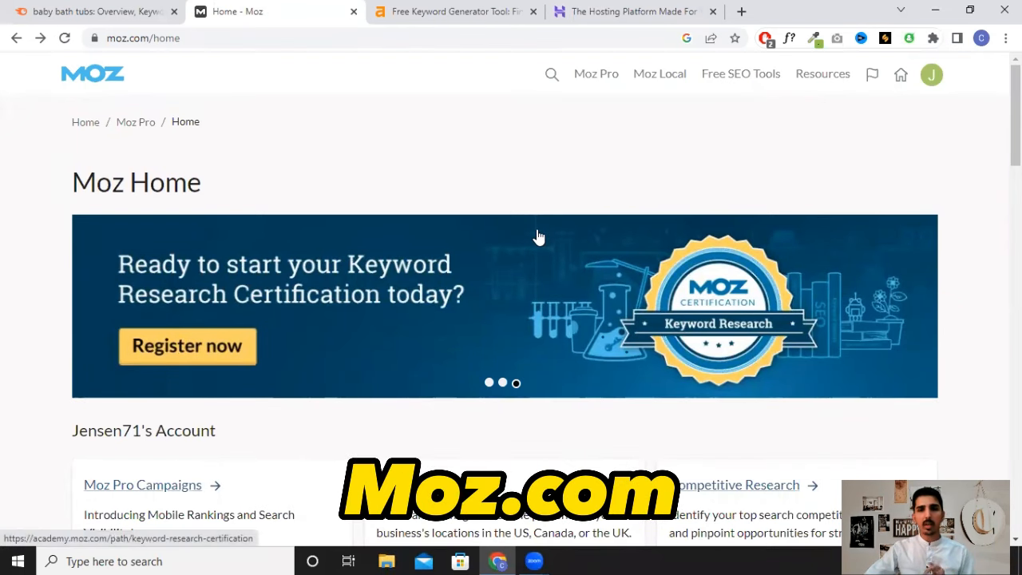
{"action": "scroll", "coordinate": [370, 283], "scroll_direction": "down", "scroll_amount": 3}
{"action": "scroll", "coordinate": [479, 262], "scroll_direction": "up", "scroll_amount": 3}
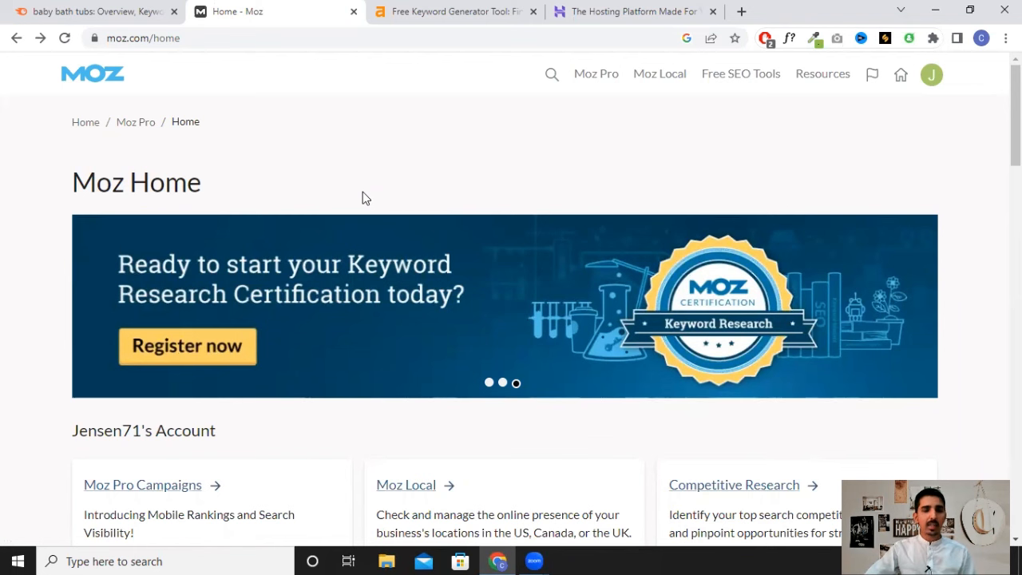
Check the copied phrase "baby bath tubs" with Moz's Keyword Explorer
{"action": "scroll", "coordinate": [362, 198], "scroll_direction": "down", "scroll_amount": 3}
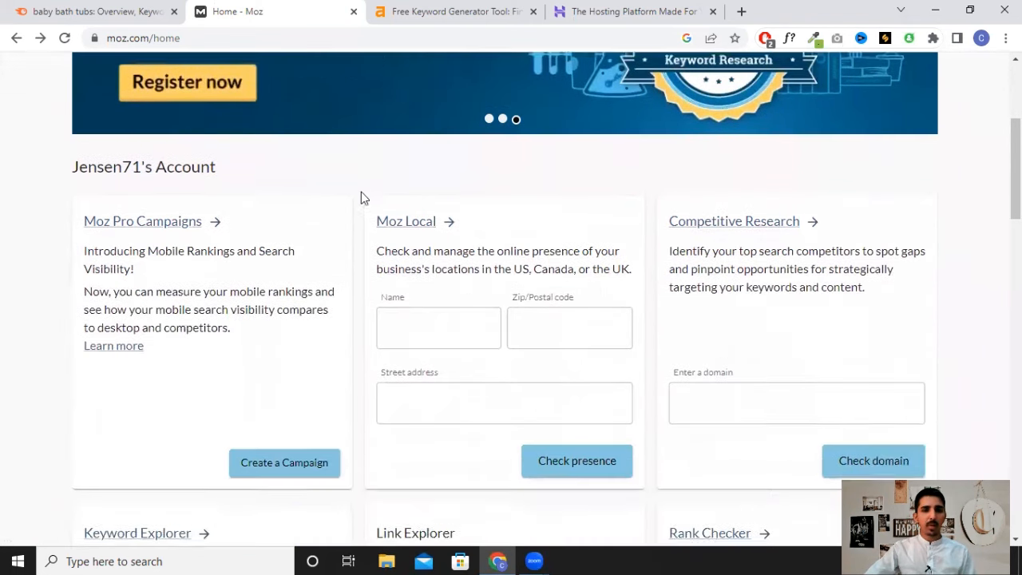
{"action": "scroll", "coordinate": [362, 198], "scroll_direction": "down", "scroll_amount": 3}
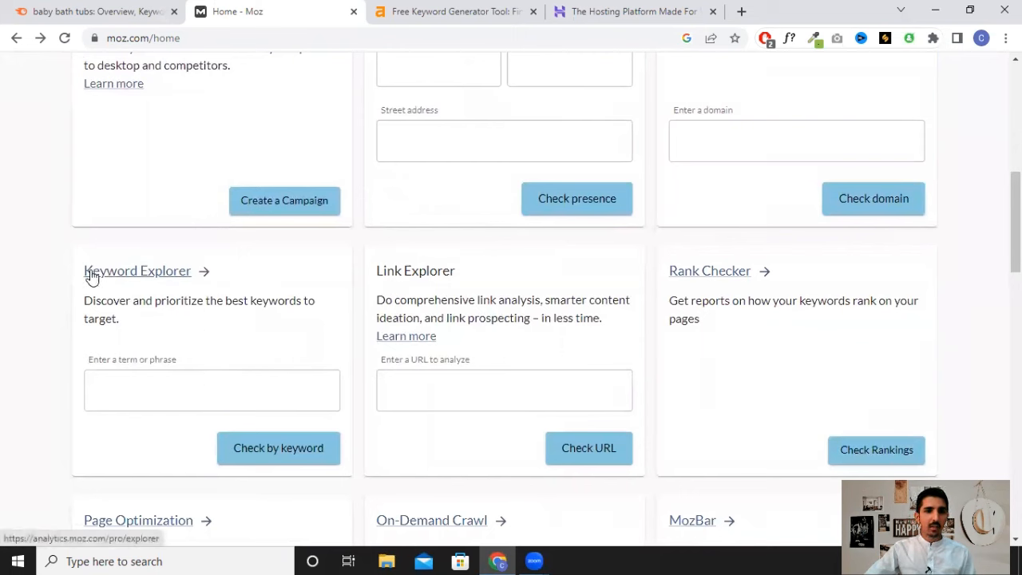
{"action": "left_click", "coordinate": [257, 389]}
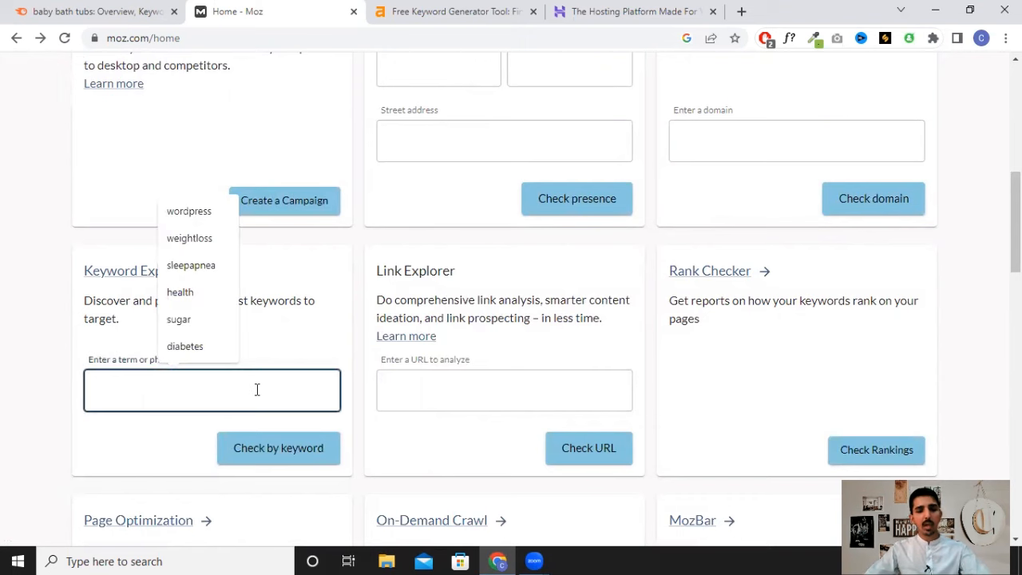
{"action": "key", "text": "ctrl+v"}
{"action": "left_click", "coordinate": [298, 453]}
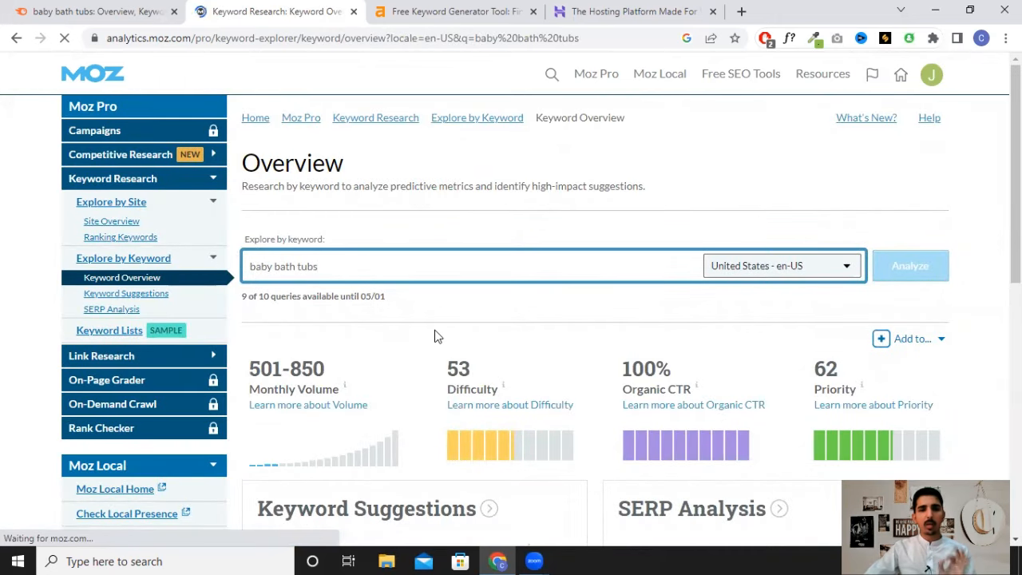
Review Moz's monthly volume, difficulty, organic CTR and priority metrics, plus the keyword suggestions and SERP analysis
{"action": "scroll", "coordinate": [437, 328], "scroll_direction": "down", "scroll_amount": 2}
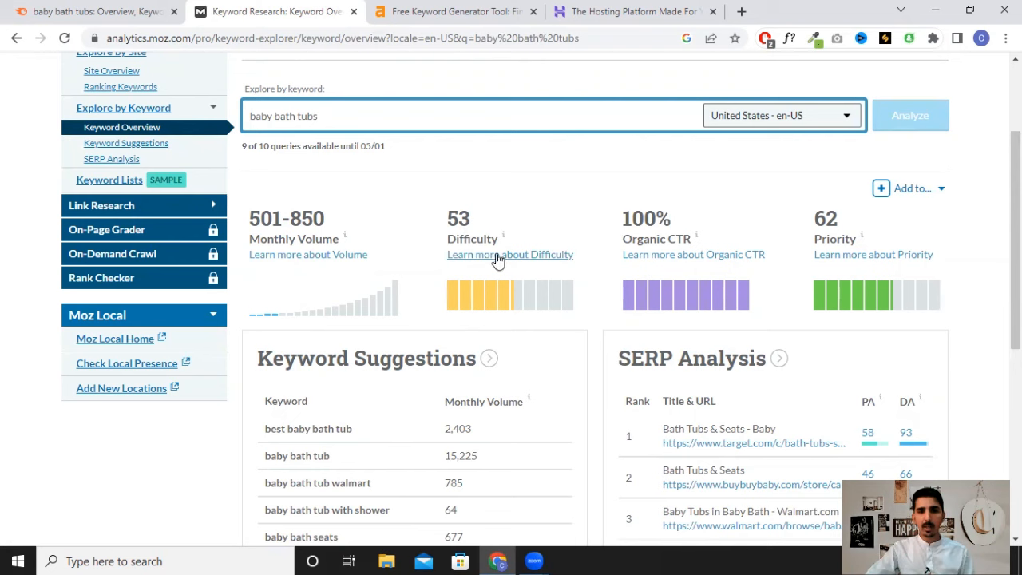
{"action": "mouse_move", "coordinate": [470, 238]}
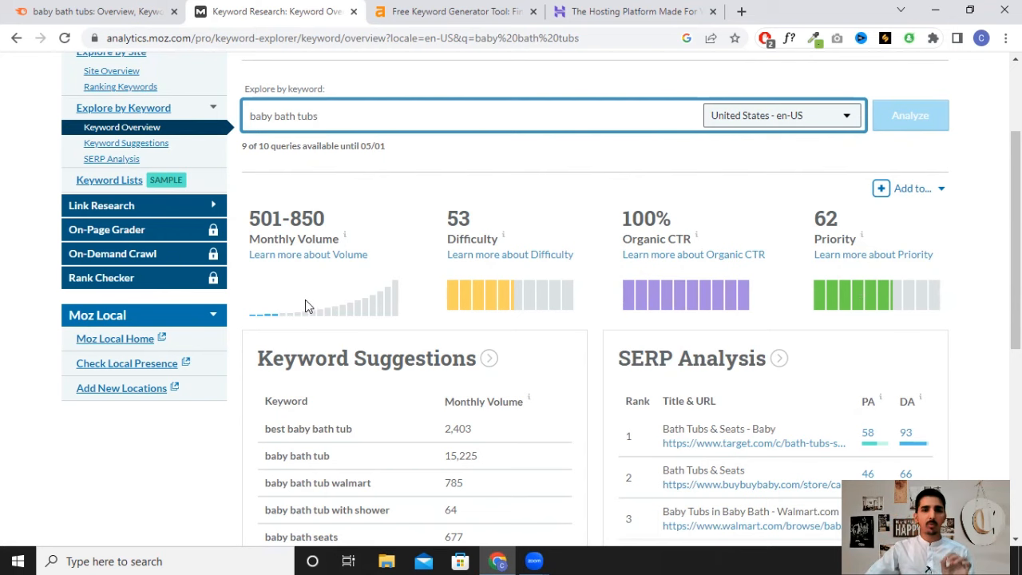
{"action": "scroll", "coordinate": [438, 314], "scroll_direction": "down", "scroll_amount": 2}
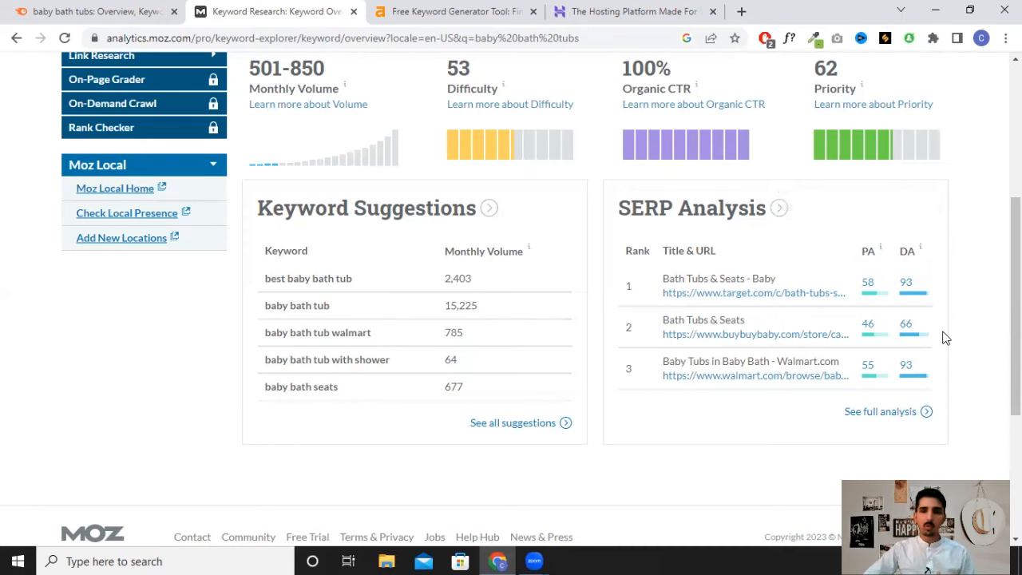
{"action": "scroll", "coordinate": [944, 338], "scroll_direction": "up", "scroll_amount": 4}
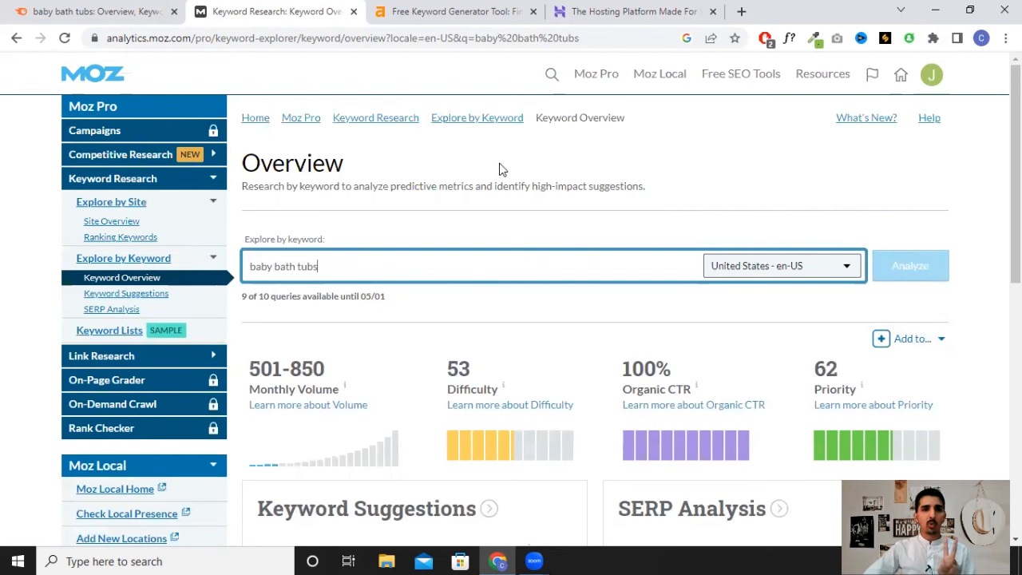
Look over the Ahrefs Free Keyword Generator alongside the Semrush and Moz keyword pages, returning to Semrush
{"action": "left_click", "coordinate": [499, 16]}
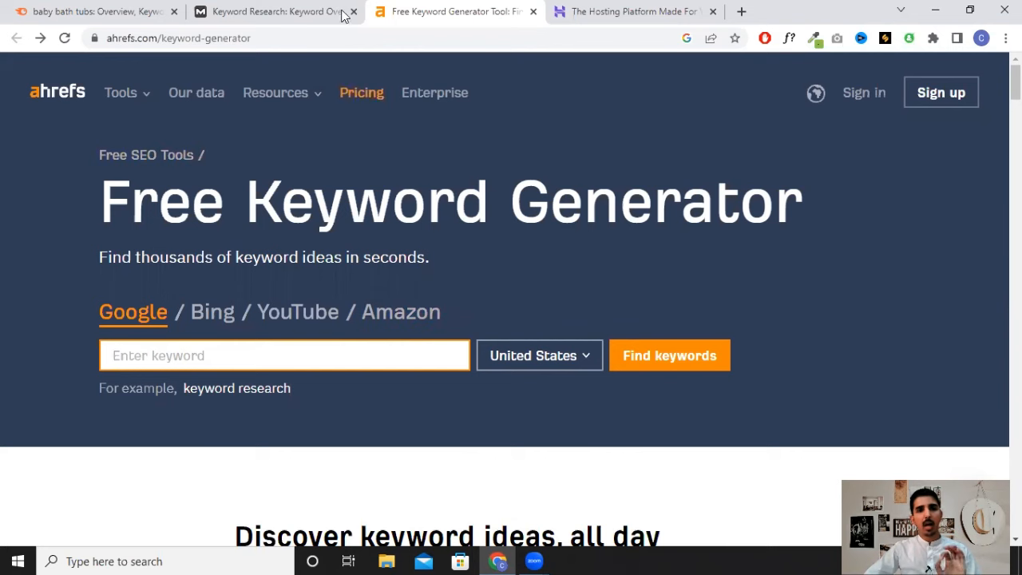
{"action": "left_click", "coordinate": [80, 10]}
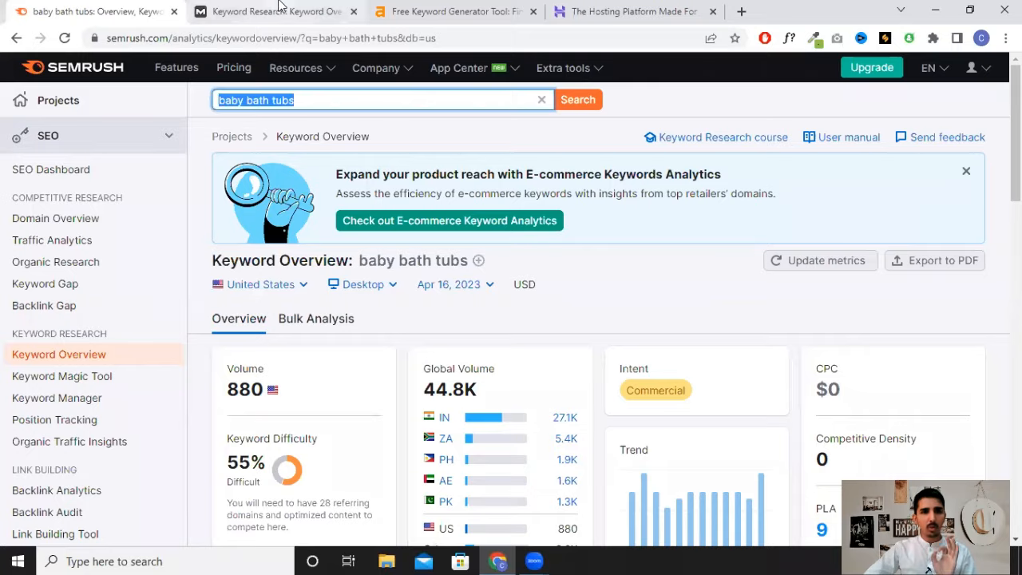
{"action": "left_click", "coordinate": [278, 8]}
{"action": "left_click", "coordinate": [416, 10]}
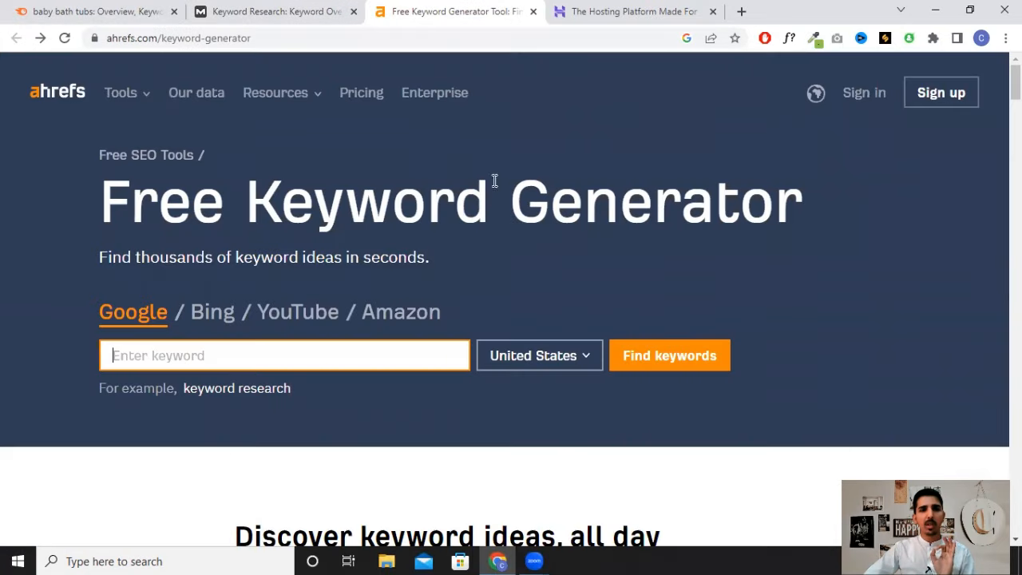
{"action": "left_click", "coordinate": [120, 10]}
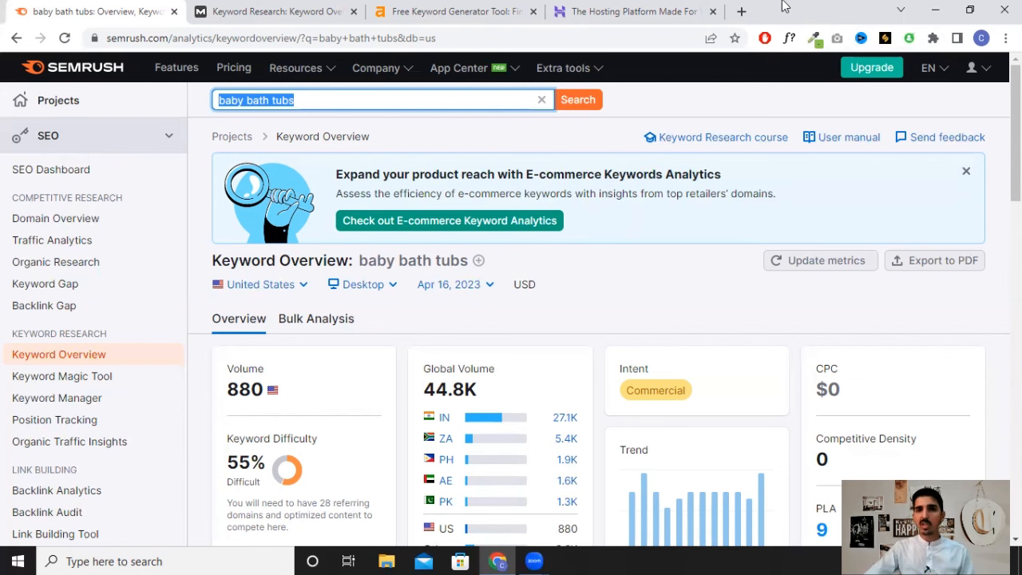
Switch to Hostinger's web hosting page and compare the prices and features of the Single, Premium and Business plans
{"action": "left_click", "coordinate": [667, 11]}
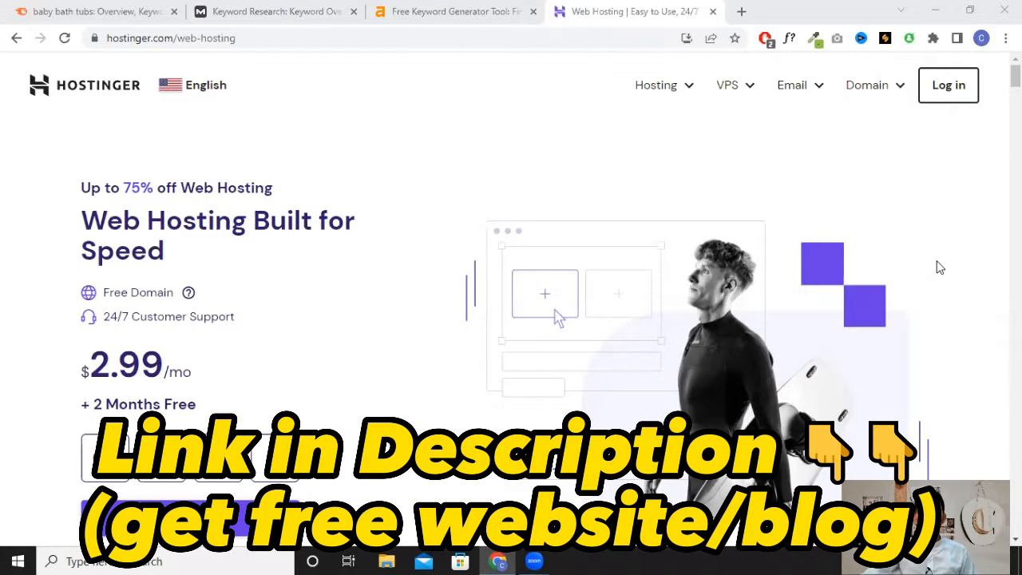
{"action": "scroll", "coordinate": [579, 240], "scroll_direction": "down", "scroll_amount": 1}
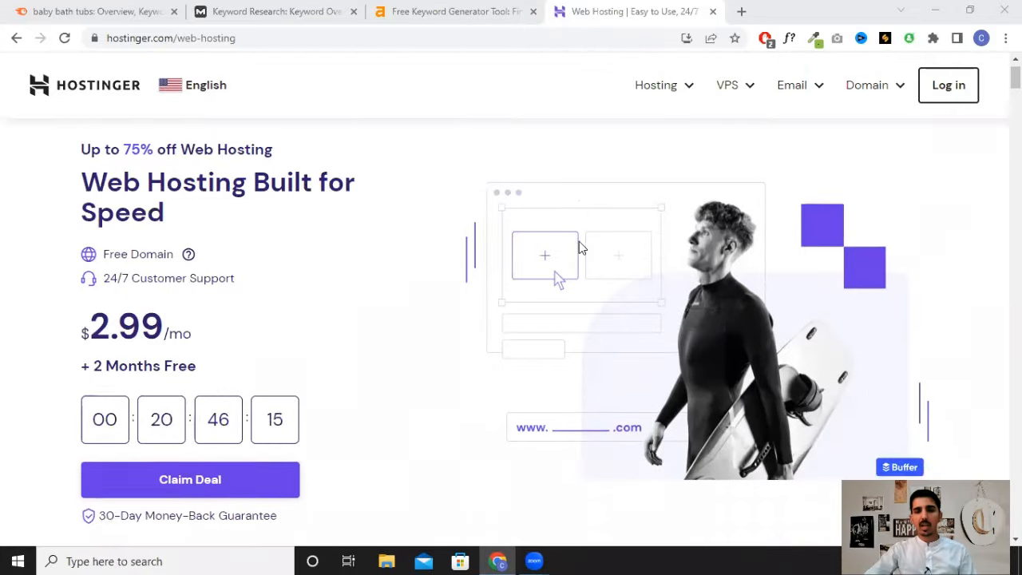
{"action": "scroll", "coordinate": [579, 240], "scroll_direction": "down", "scroll_amount": 10}
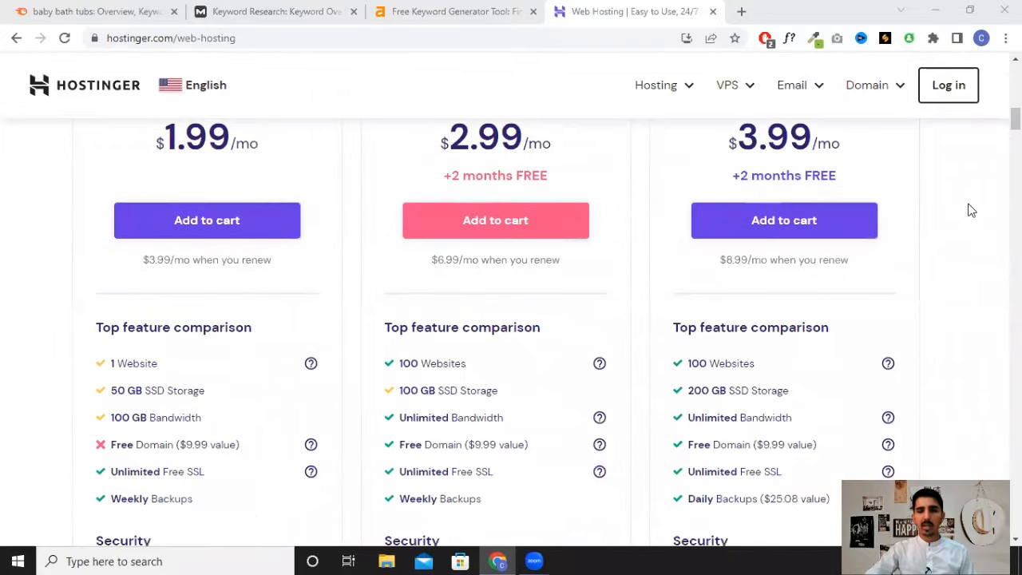
{"action": "scroll", "coordinate": [971, 210], "scroll_direction": "up", "scroll_amount": 4}
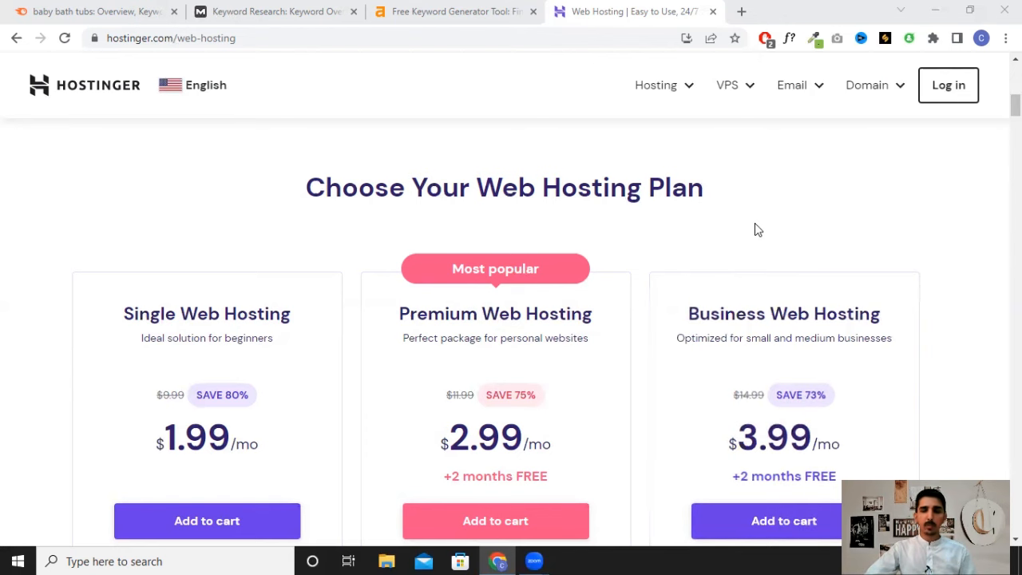
{"action": "scroll", "coordinate": [650, 198], "scroll_direction": "down", "scroll_amount": 2}
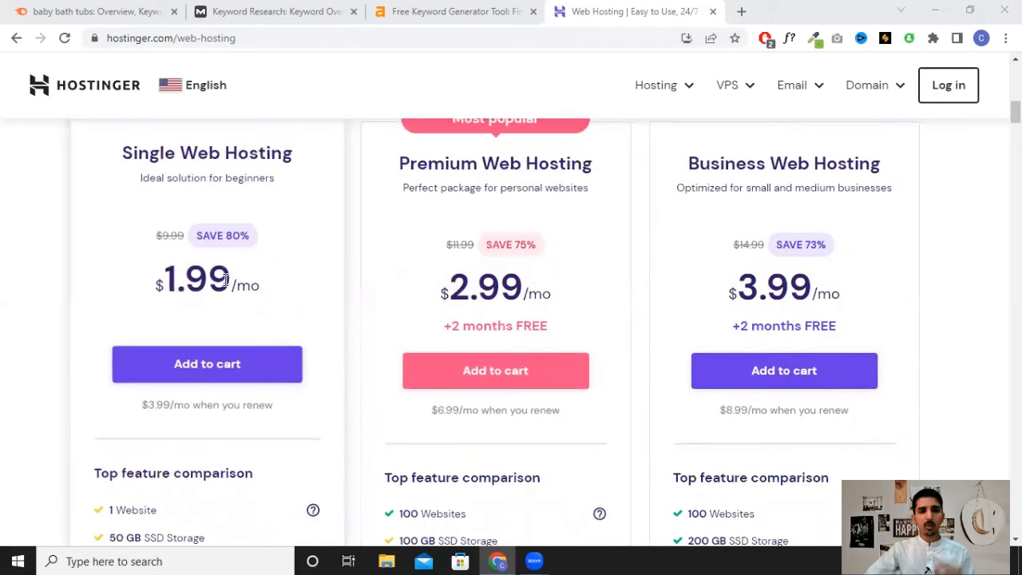
{"action": "scroll", "coordinate": [227, 281], "scroll_direction": "down", "scroll_amount": 2}
{"action": "scroll", "coordinate": [196, 388], "scroll_direction": "up", "scroll_amount": 1}
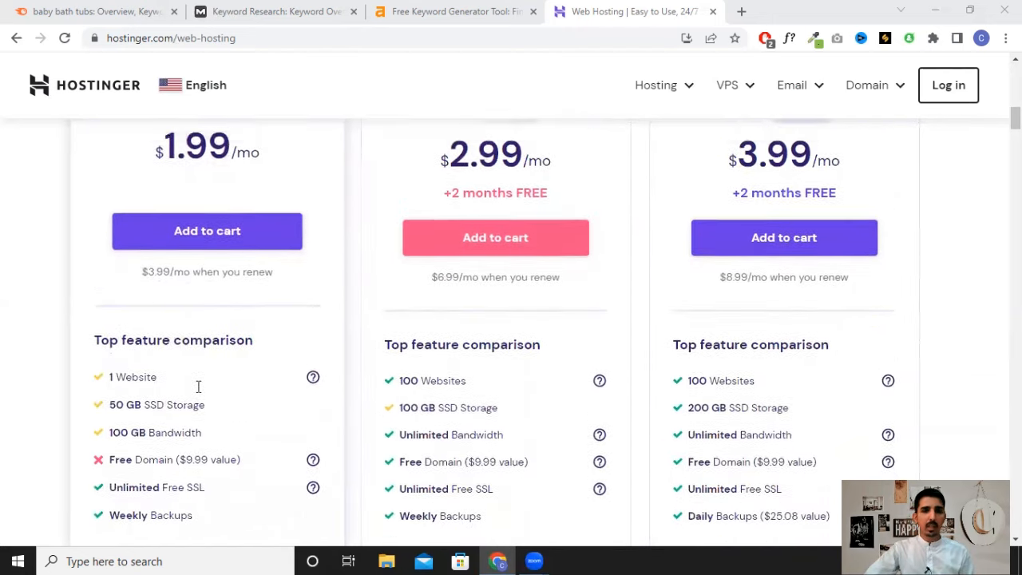
{"action": "scroll", "coordinate": [594, 285], "scroll_direction": "up", "scroll_amount": 2}
{"action": "scroll", "coordinate": [604, 299], "scroll_direction": "down", "scroll_amount": 2}
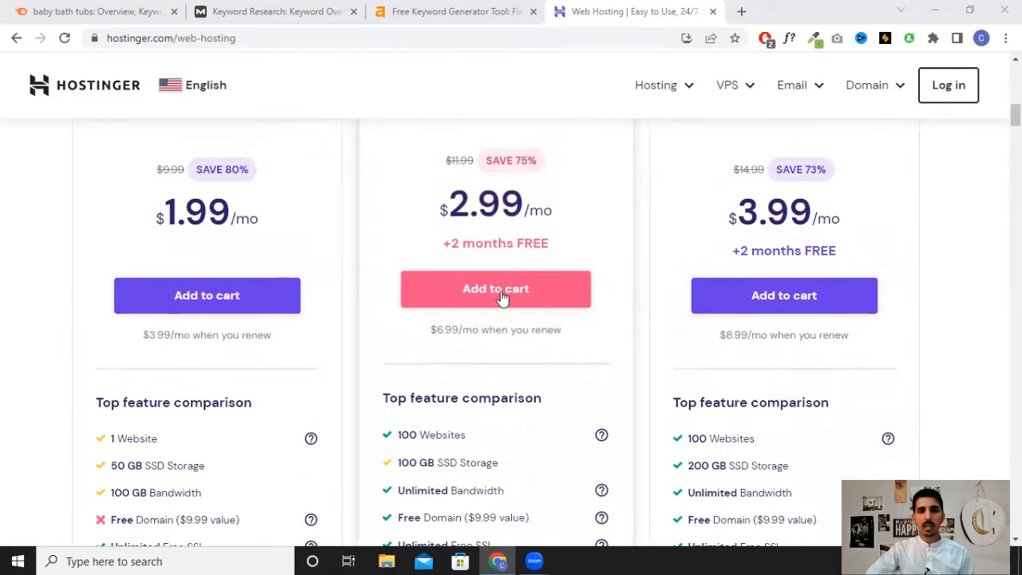
Compare the hosting plans' features once more and add the Premium Web Hosting plan to the cart
{"action": "scroll", "coordinate": [604, 297], "scroll_direction": "down", "scroll_amount": 2}
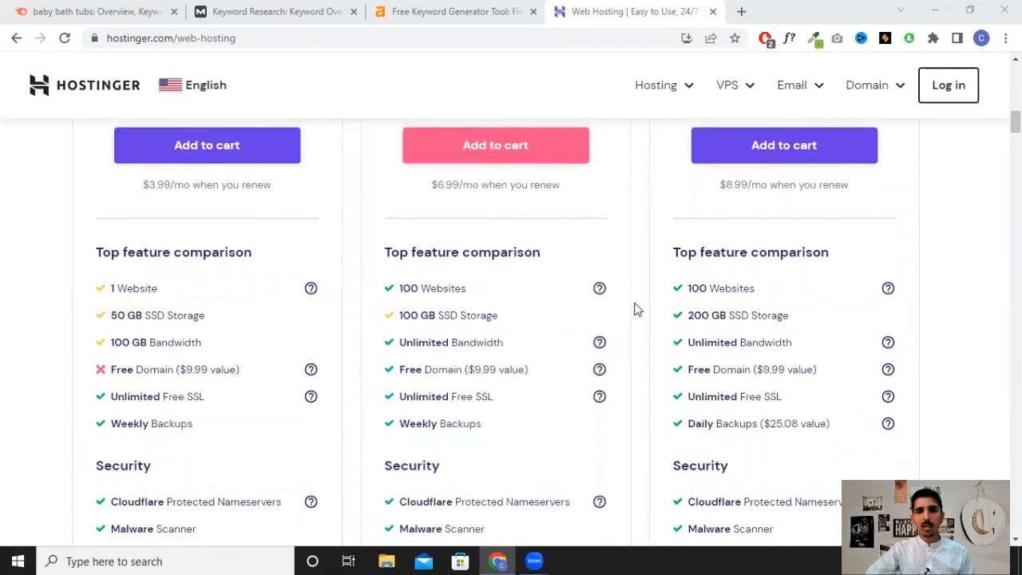
{"action": "scroll", "coordinate": [637, 309], "scroll_direction": "up", "scroll_amount": 2}
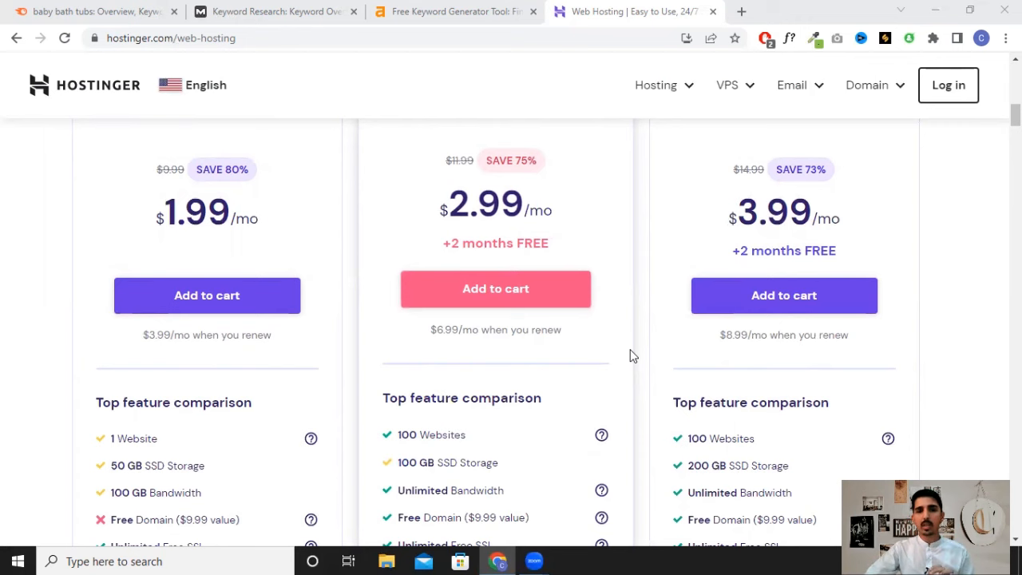
{"action": "scroll", "coordinate": [630, 238], "scroll_direction": "up", "scroll_amount": 1}
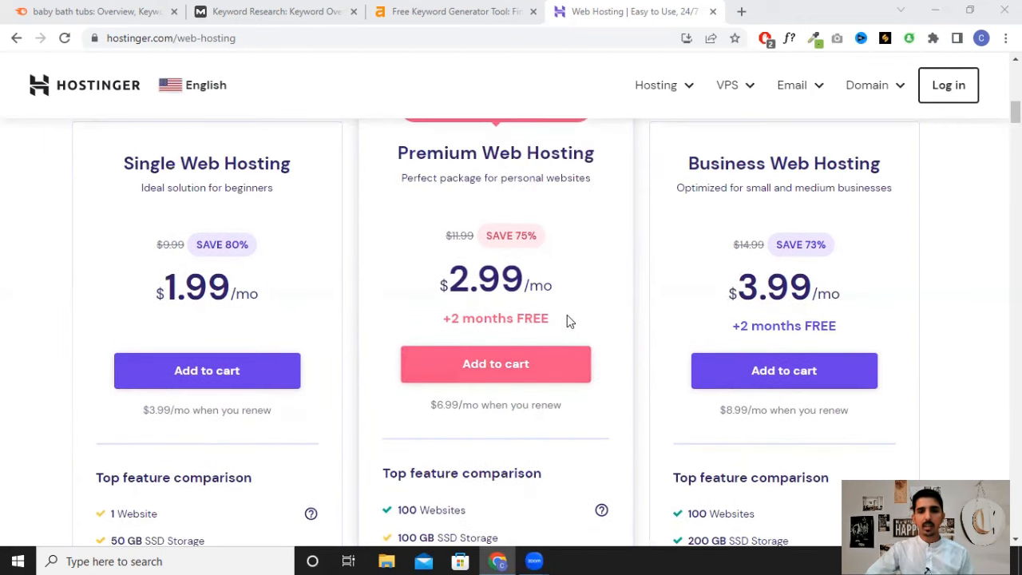
{"action": "left_click", "coordinate": [478, 369]}
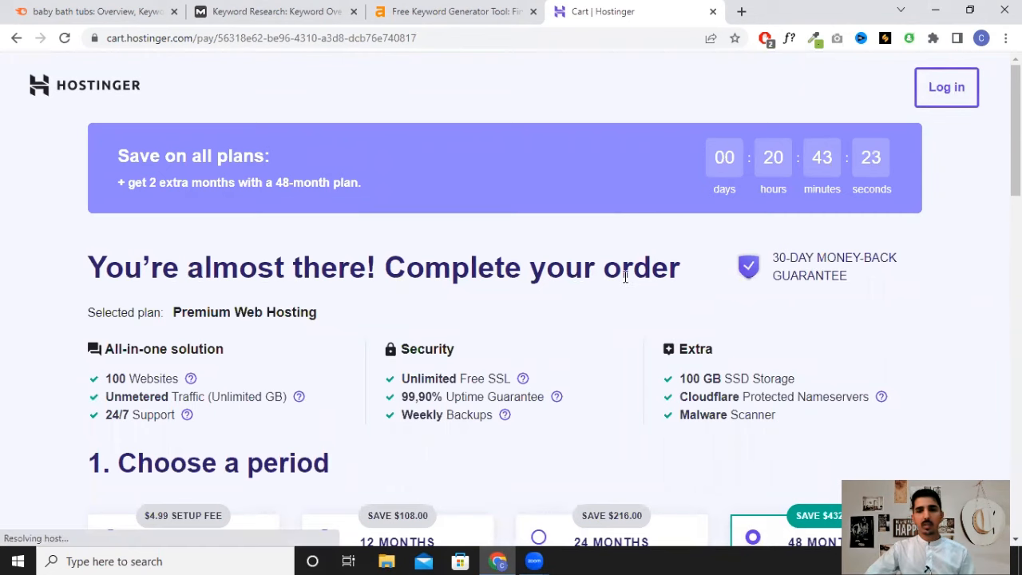
Choose the 12-month billing period for the Premium Web Hosting plan
{"action": "scroll", "coordinate": [635, 276], "scroll_direction": "down", "scroll_amount": 1}
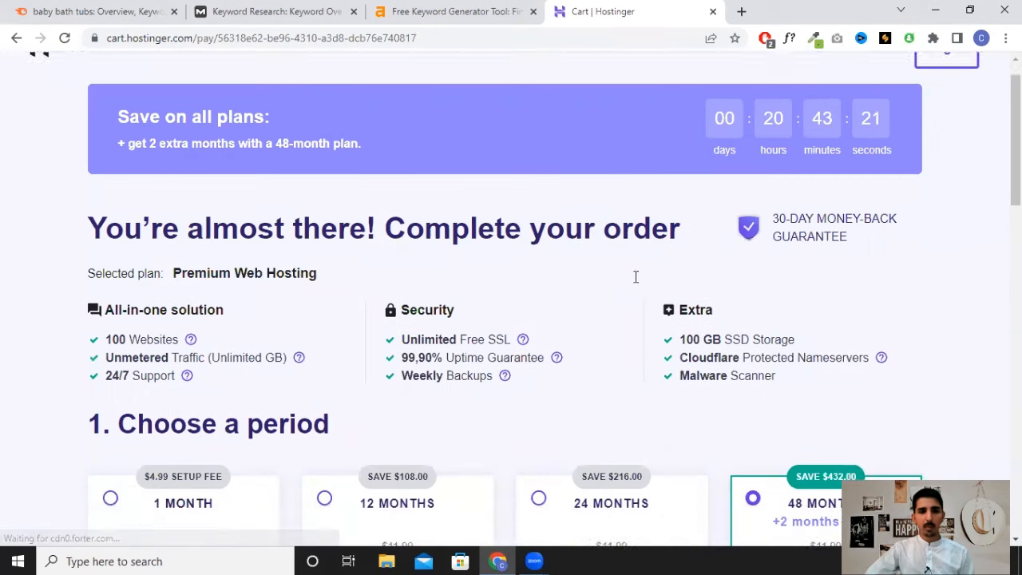
{"action": "scroll", "coordinate": [662, 272], "scroll_direction": "down", "scroll_amount": 2}
{"action": "scroll", "coordinate": [788, 258], "scroll_direction": "down", "scroll_amount": 1}
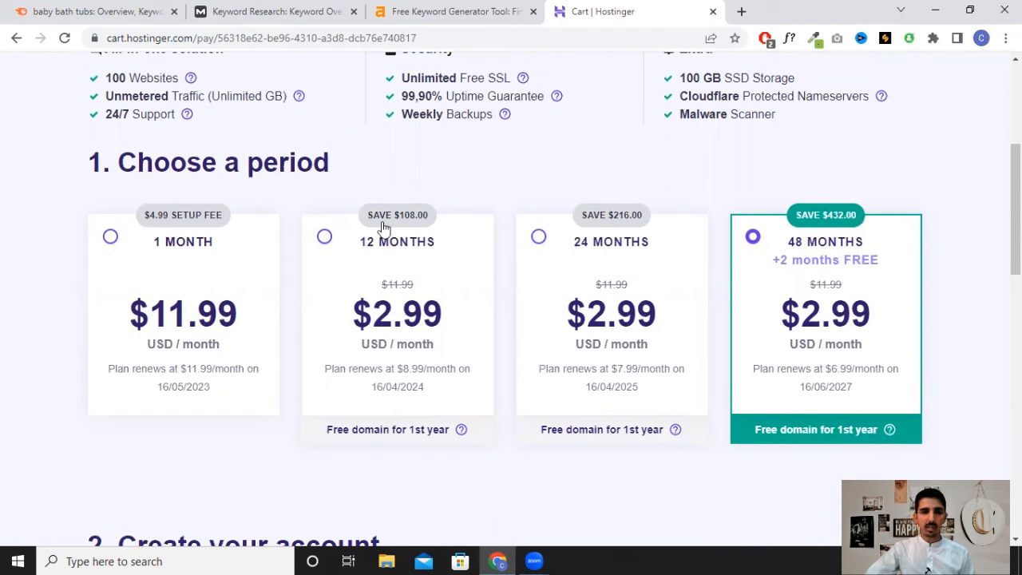
{"action": "left_click", "coordinate": [324, 238]}
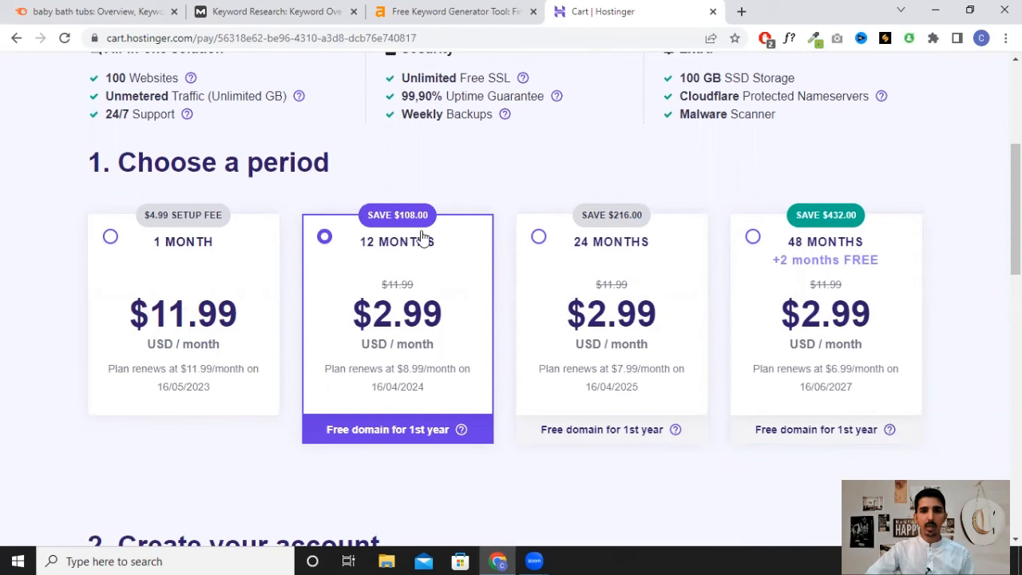
Look over the checkout's account creation section with its email address field, the payment methods, the country and the order summary
{"action": "scroll", "coordinate": [435, 264], "scroll_direction": "down", "scroll_amount": 1}
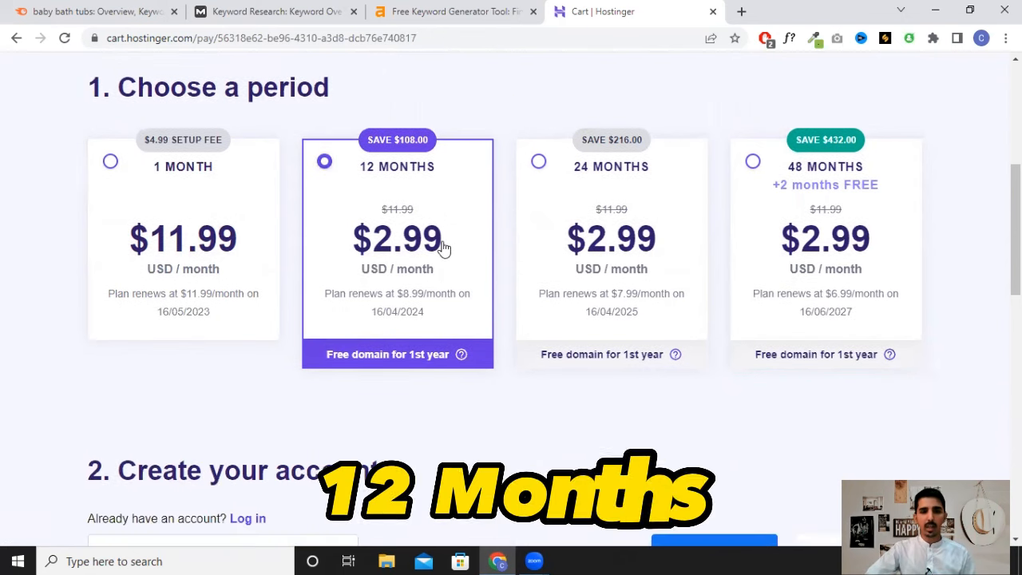
{"action": "scroll", "coordinate": [442, 238], "scroll_direction": "down", "scroll_amount": 5}
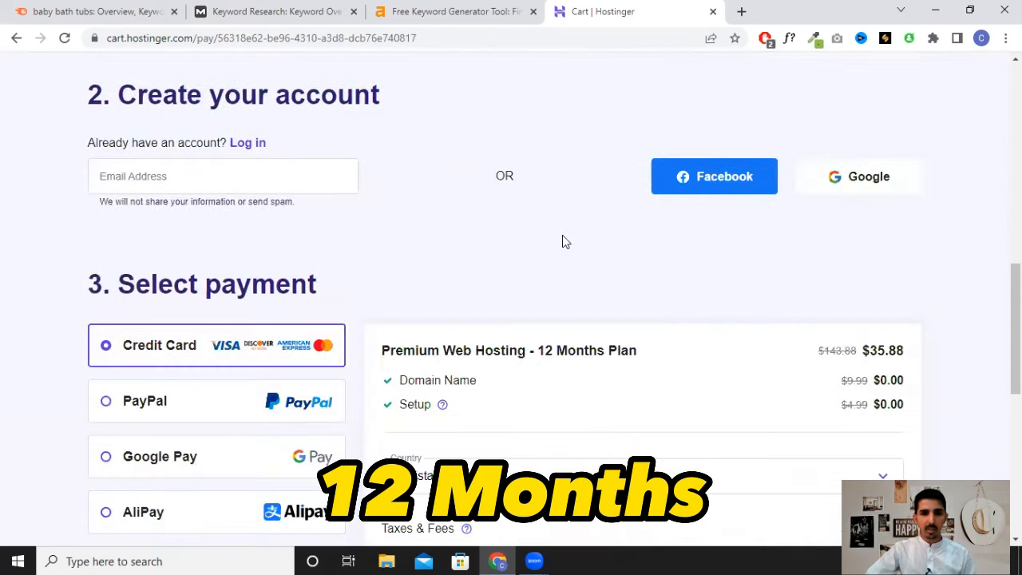
{"action": "scroll", "coordinate": [562, 240], "scroll_direction": "up", "scroll_amount": 2}
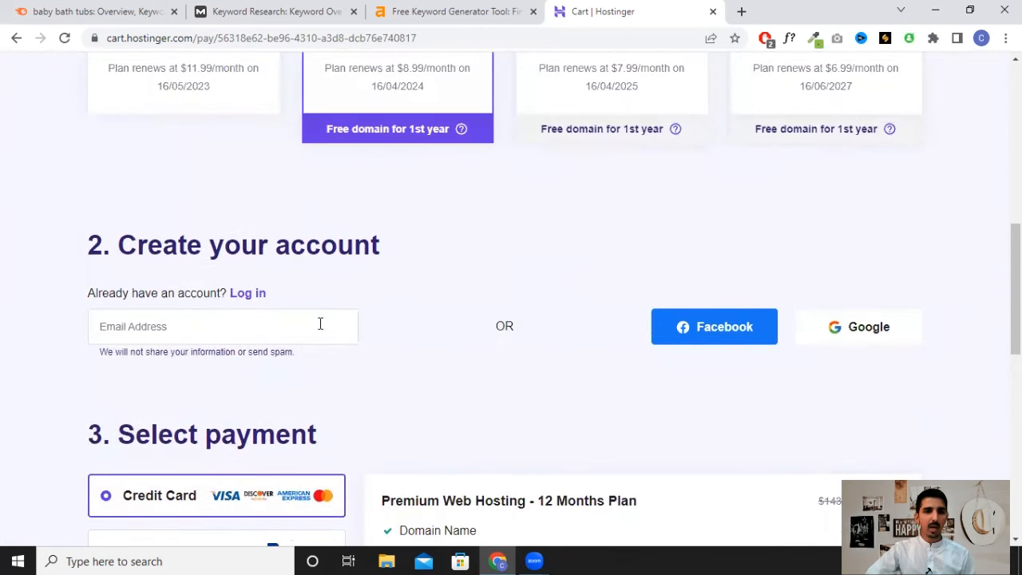
{"action": "left_click", "coordinate": [251, 325]}
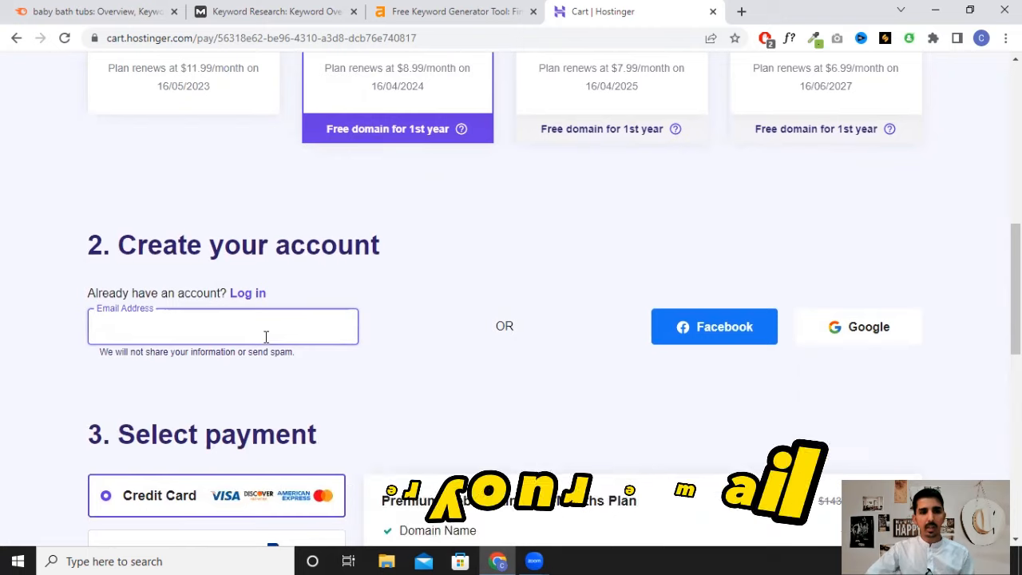
{"action": "scroll", "coordinate": [527, 272], "scroll_direction": "down", "scroll_amount": 1}
{"action": "scroll", "coordinate": [504, 253], "scroll_direction": "down", "scroll_amount": 3}
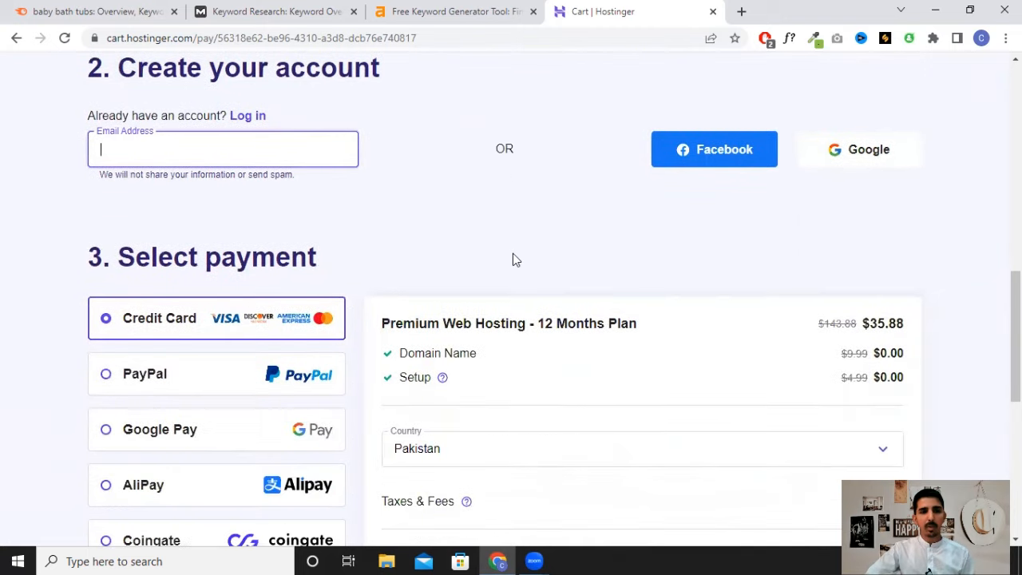
{"action": "scroll", "coordinate": [295, 236], "scroll_direction": "down", "scroll_amount": 1}
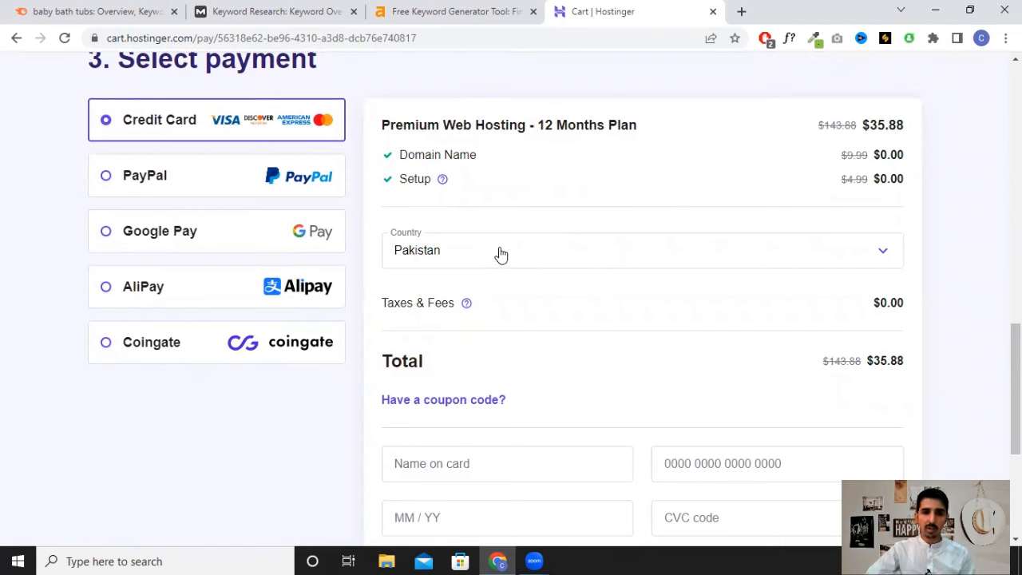
{"action": "scroll", "coordinate": [509, 249], "scroll_direction": "down", "scroll_amount": 1}
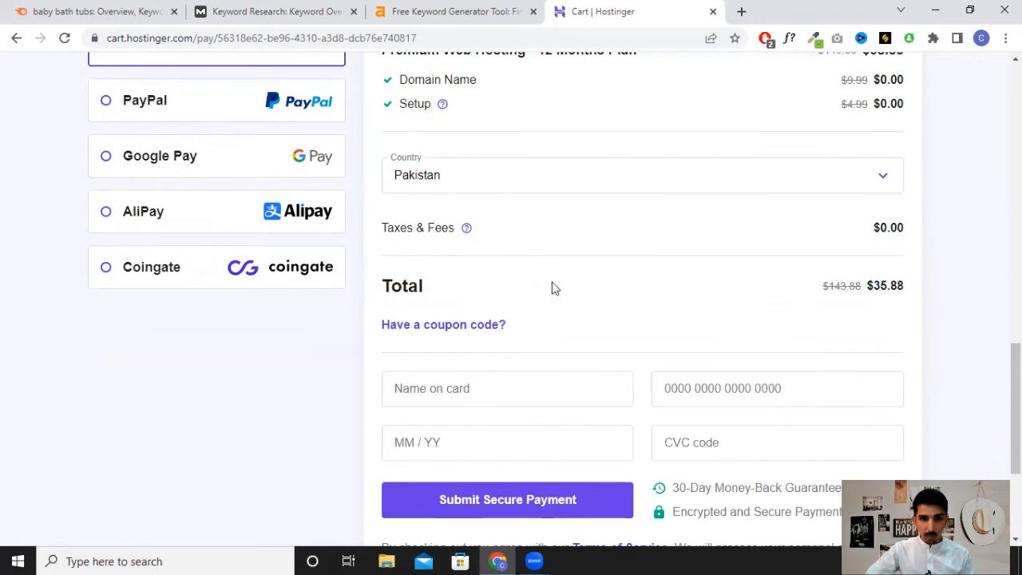
{"action": "scroll", "coordinate": [837, 228], "scroll_direction": "down", "scroll_amount": 1}
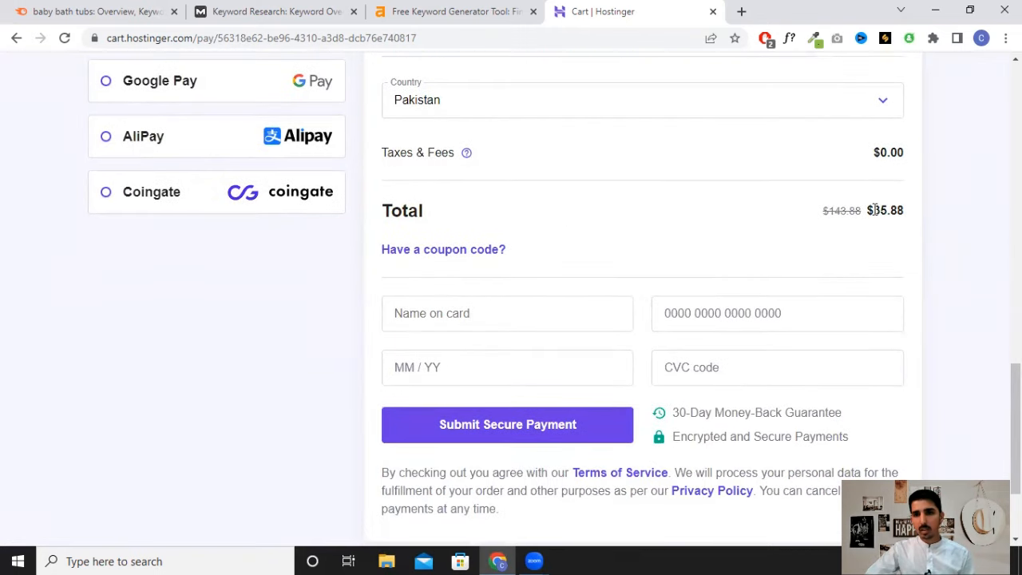
Highlight the order's total price and look over the checkout page around it
{"action": "left_click_drag", "start_coordinate": [873, 210], "coordinate": [902, 209]}
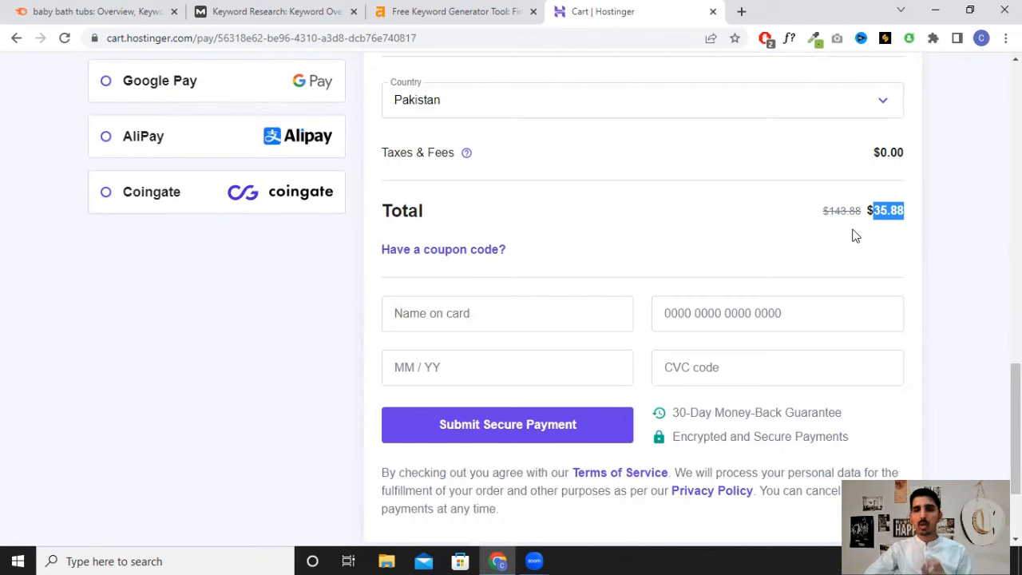
{"action": "left_click", "coordinate": [875, 217]}
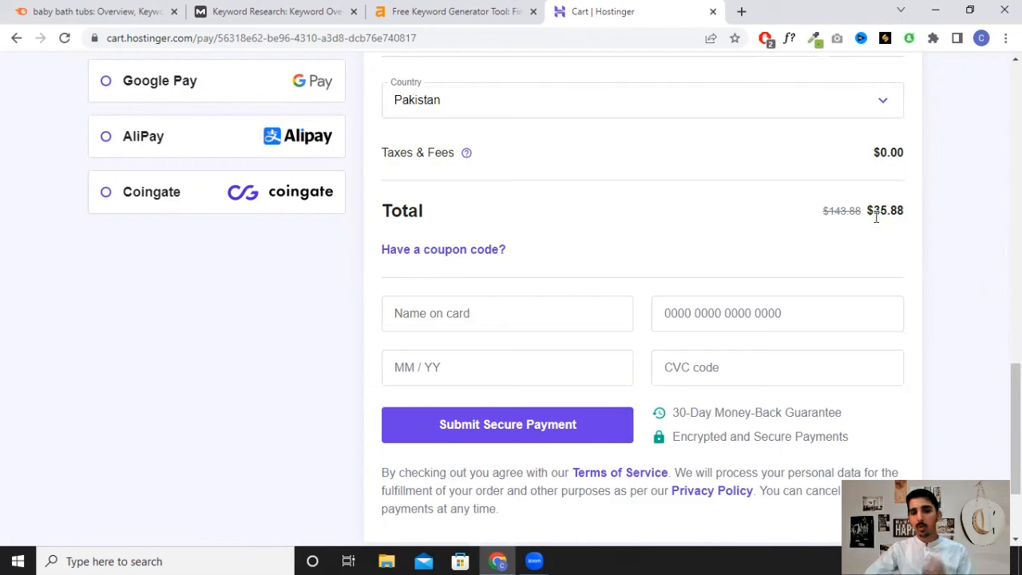
{"action": "left_click_drag", "start_coordinate": [873, 214], "coordinate": [904, 211]}
{"action": "left_click", "coordinate": [895, 213]}
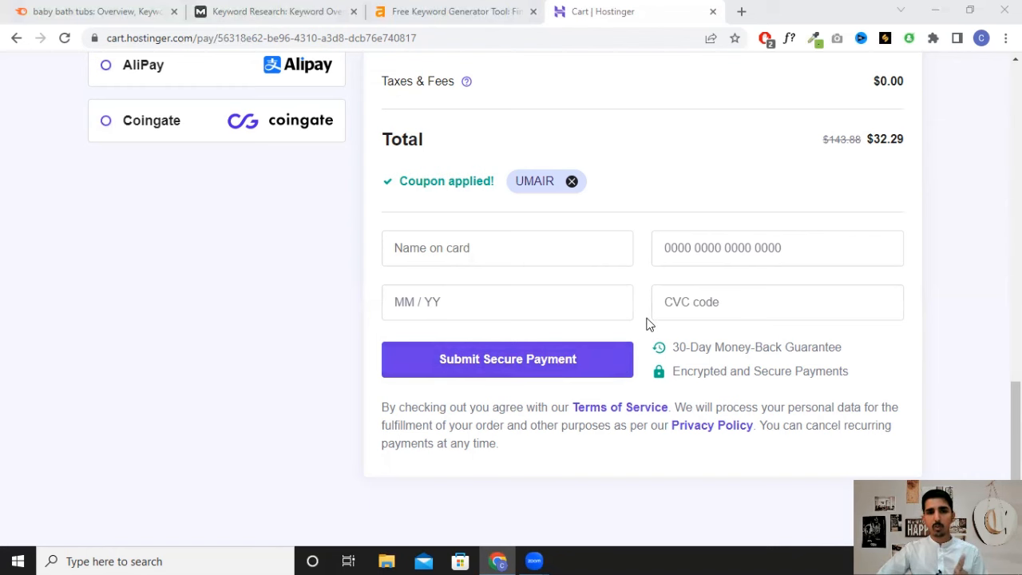
{"action": "scroll", "coordinate": [645, 324], "scroll_direction": "up", "scroll_amount": 5}
{"action": "scroll", "coordinate": [603, 240], "scroll_direction": "down", "scroll_amount": 3}
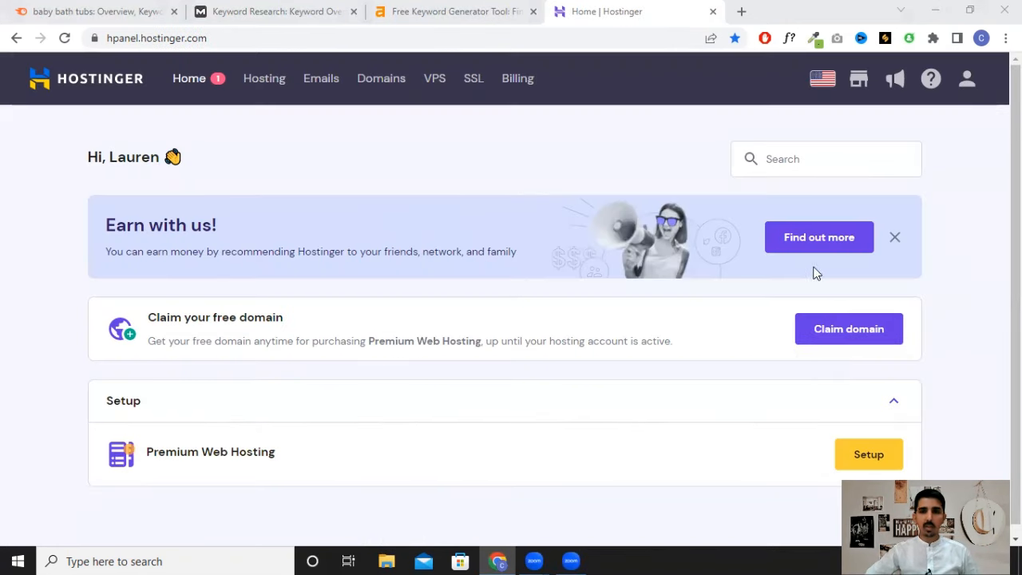
Start the setup of the purchased Premium Web Hosting plan and begin its introductory questions
{"action": "scroll", "coordinate": [815, 273], "scroll_direction": "down", "scroll_amount": 1}
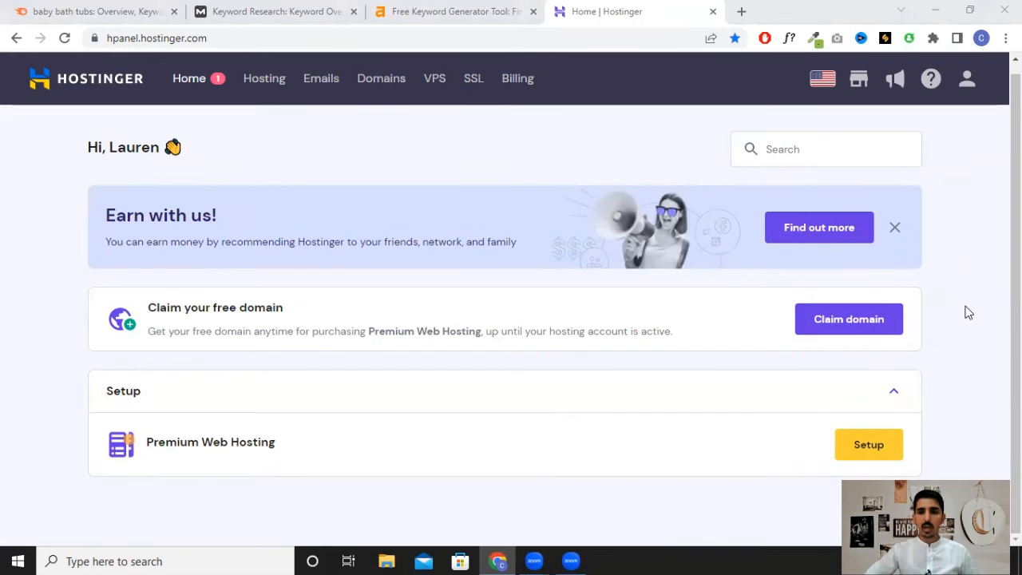
{"action": "left_click", "coordinate": [882, 450]}
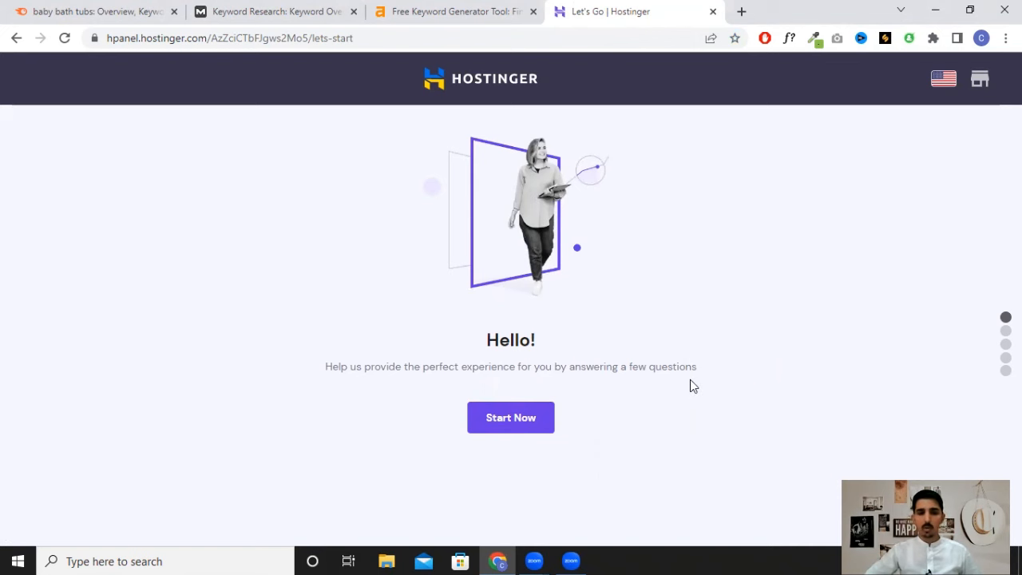
{"action": "left_click", "coordinate": [519, 421]}
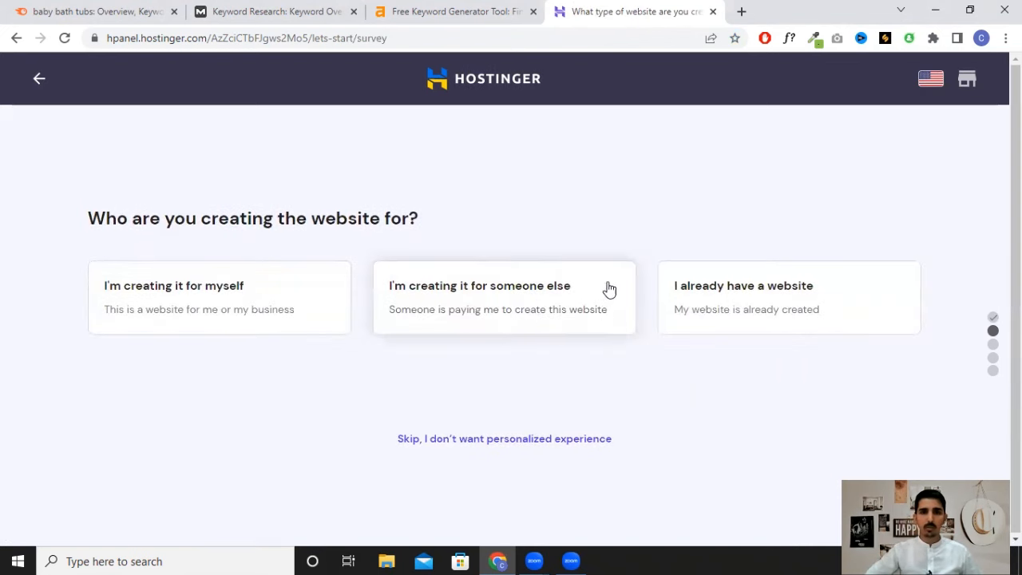
Answer that the website is for yourself and built by yourself, and skip the website type question
{"action": "left_click", "coordinate": [231, 301]}
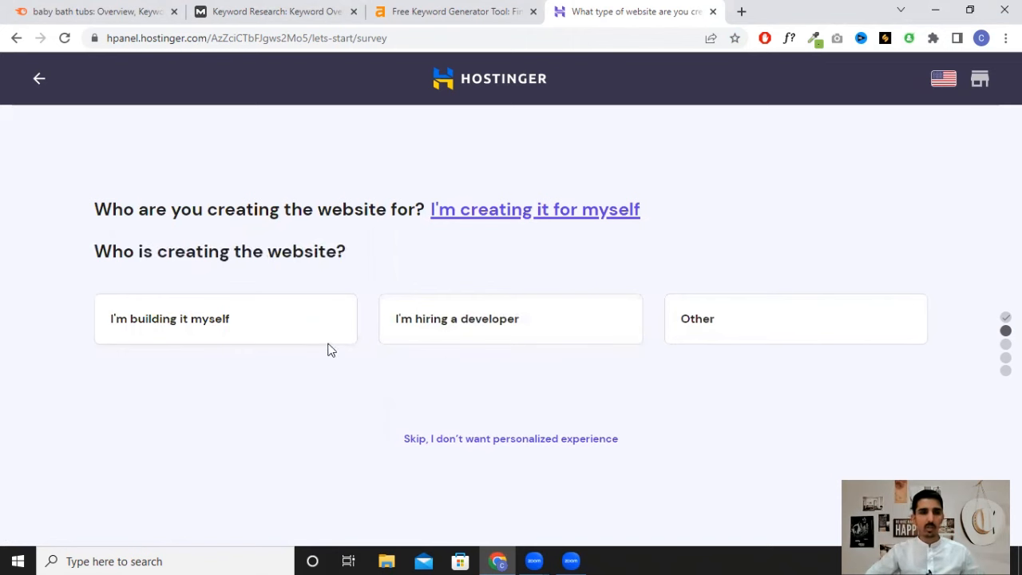
{"action": "left_click", "coordinate": [229, 335]}
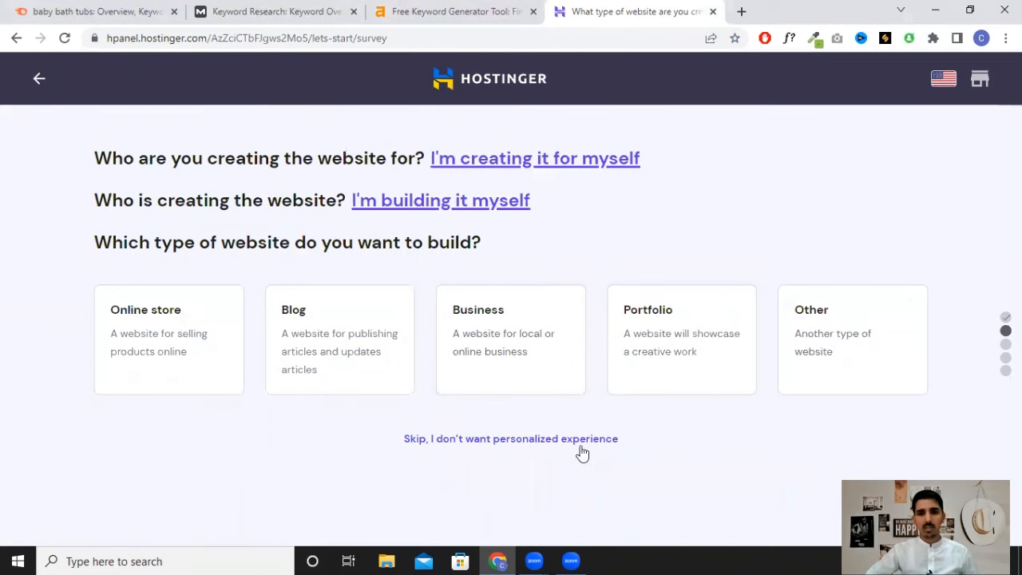
{"action": "left_click", "coordinate": [537, 440]}
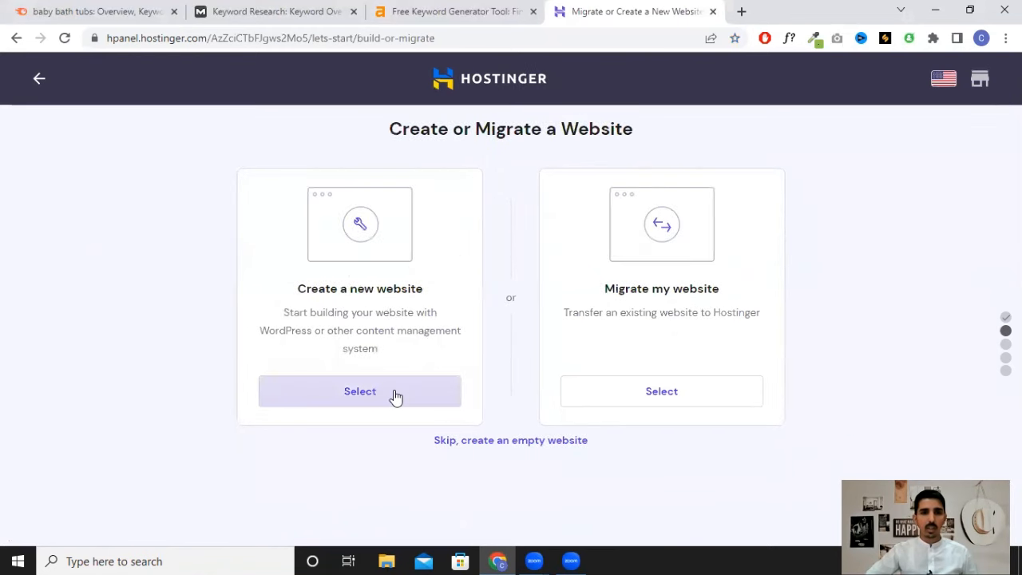
Choose to create a new website with WordPress as its platform
{"action": "left_click", "coordinate": [396, 391]}
{"action": "scroll", "coordinate": [362, 298], "scroll_direction": "down", "scroll_amount": 3}
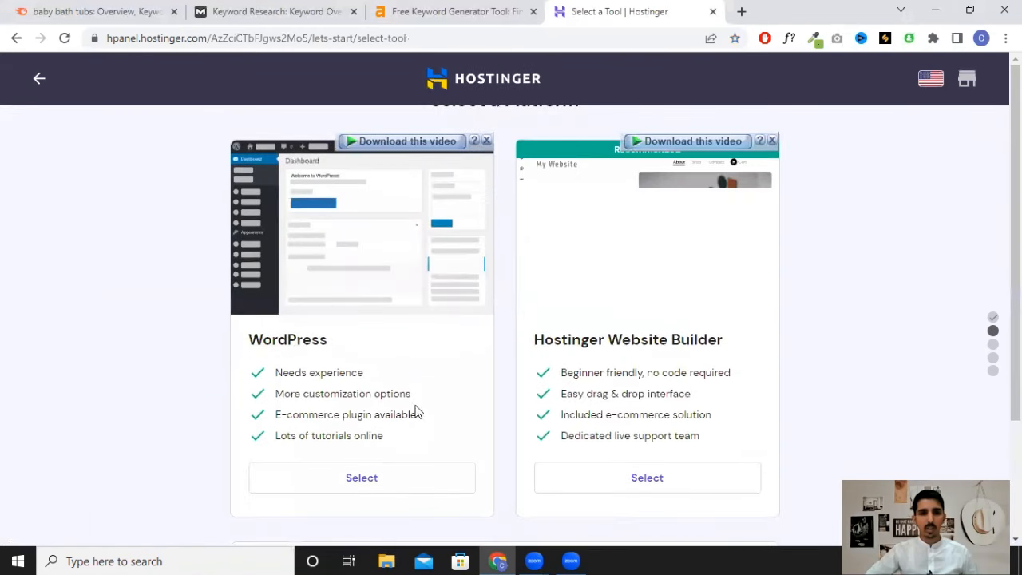
{"action": "left_click", "coordinate": [370, 486]}
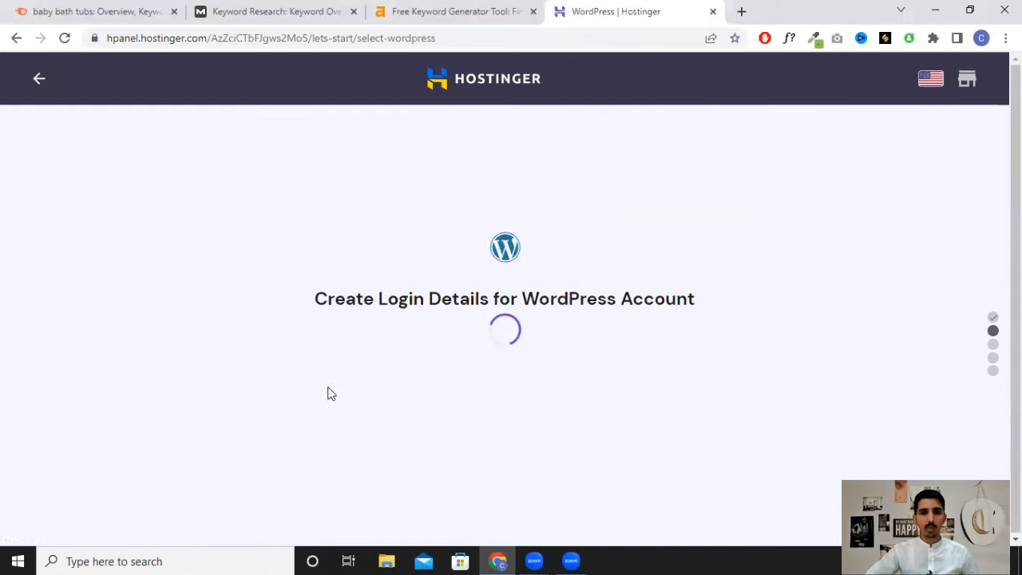
Enter the administrator password for the WordPress account and skip adding plugins
{"action": "scroll", "coordinate": [435, 345], "scroll_direction": "down", "scroll_amount": 1}
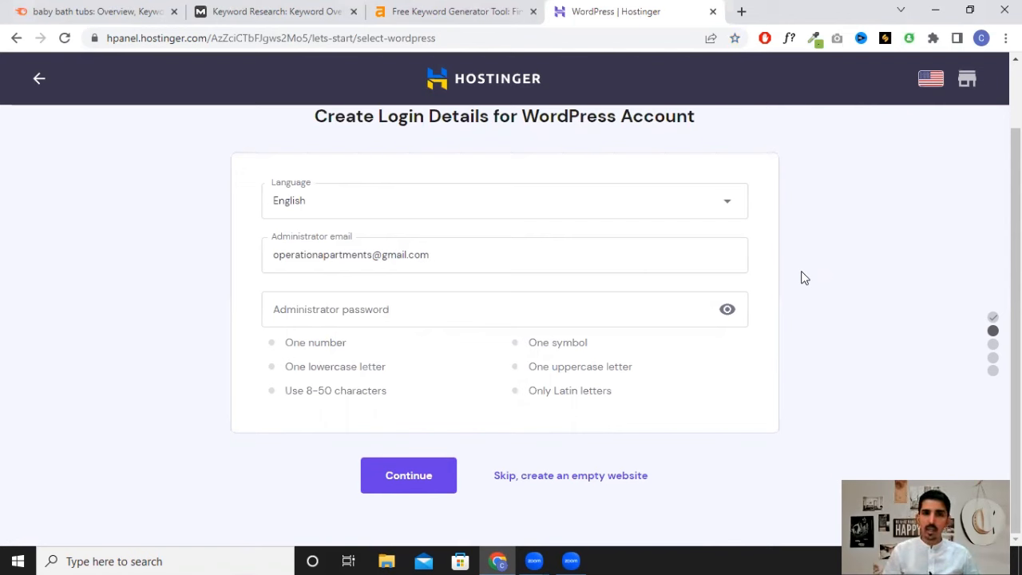
{"action": "left_click", "coordinate": [388, 308]}
{"action": "key", "text": "ctrl+v"}
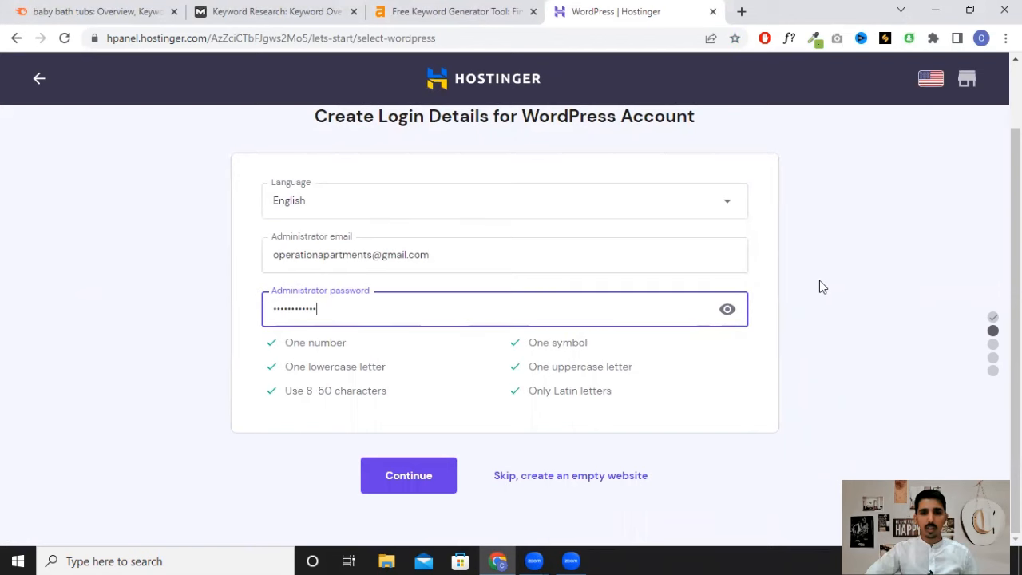
{"action": "left_click", "coordinate": [425, 485]}
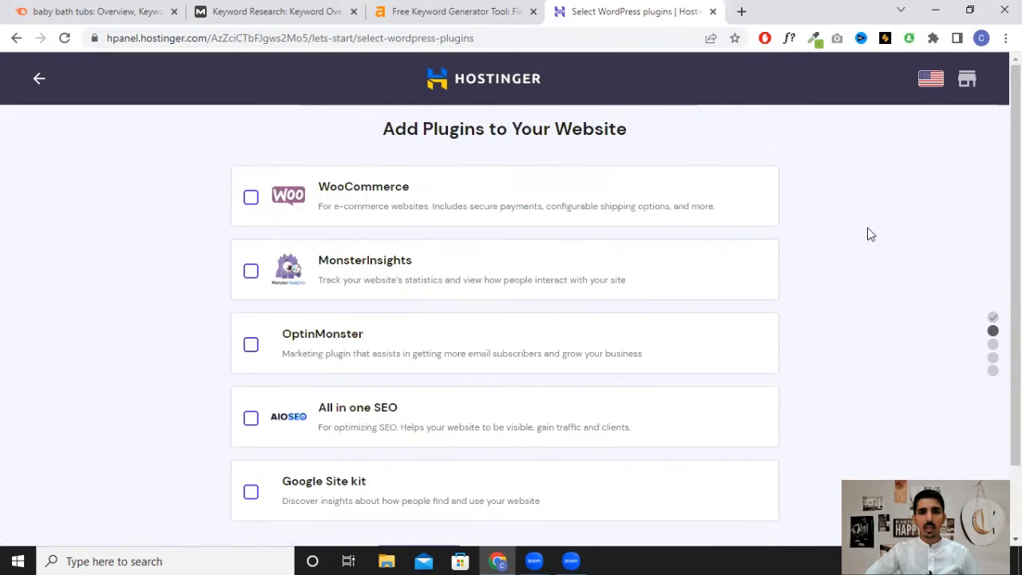
{"action": "scroll", "coordinate": [782, 264], "scroll_direction": "down", "scroll_amount": 1}
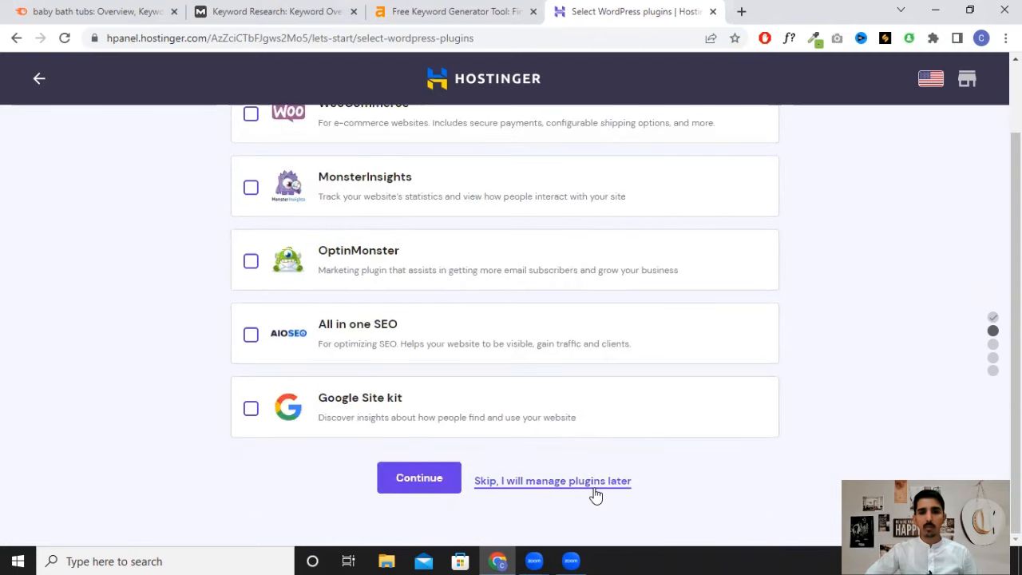
{"action": "left_click", "coordinate": [595, 488]}
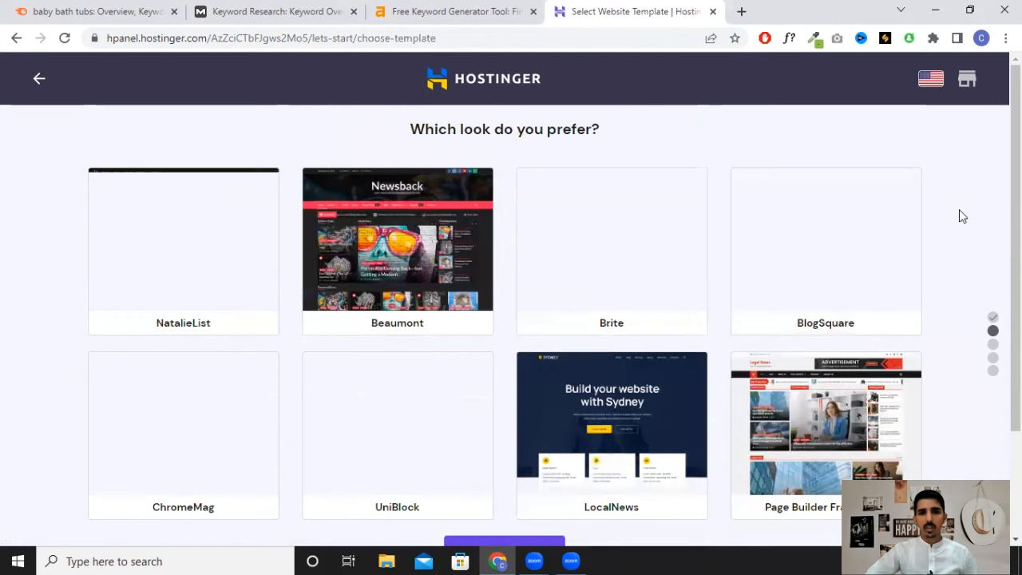
Browse the website templates, continue without one, and choose to claim a free domain for the website
{"action": "scroll", "coordinate": [959, 210], "scroll_direction": "down", "scroll_amount": 2}
{"action": "scroll", "coordinate": [958, 208], "scroll_direction": "up", "scroll_amount": 2}
{"action": "scroll", "coordinate": [956, 205], "scroll_direction": "down", "scroll_amount": 2}
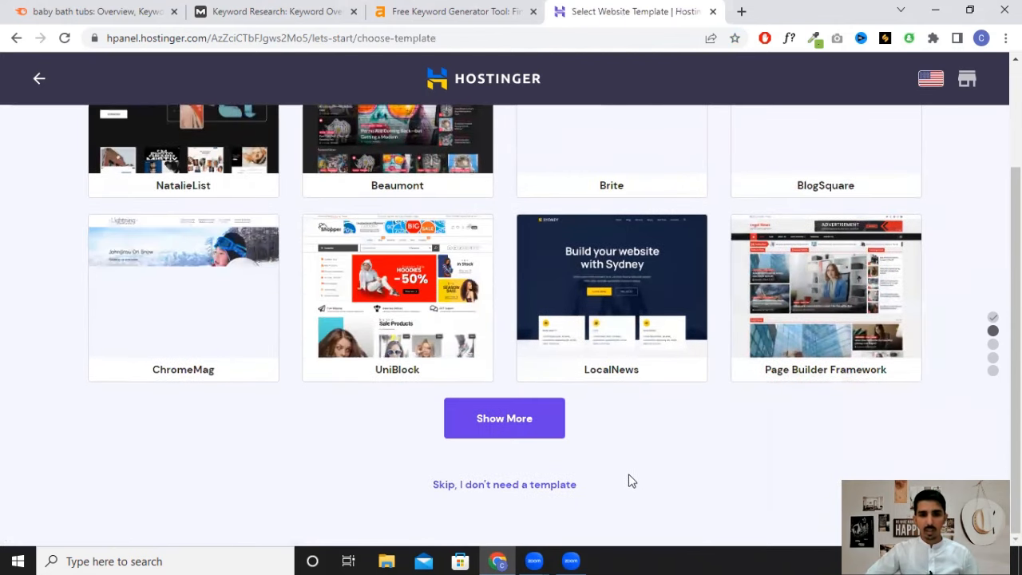
{"action": "left_click", "coordinate": [509, 487]}
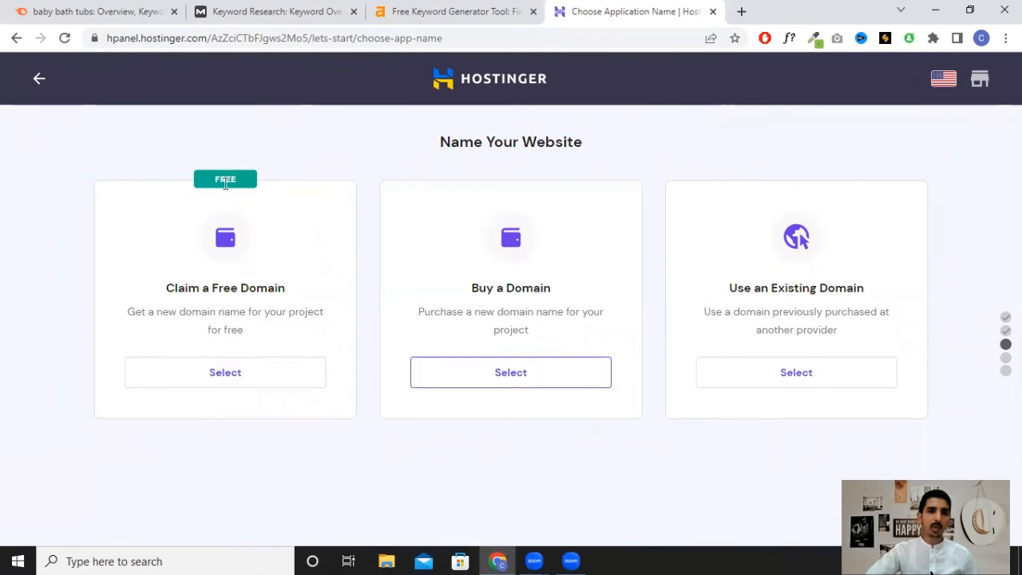
{"action": "left_click", "coordinate": [226, 382]}
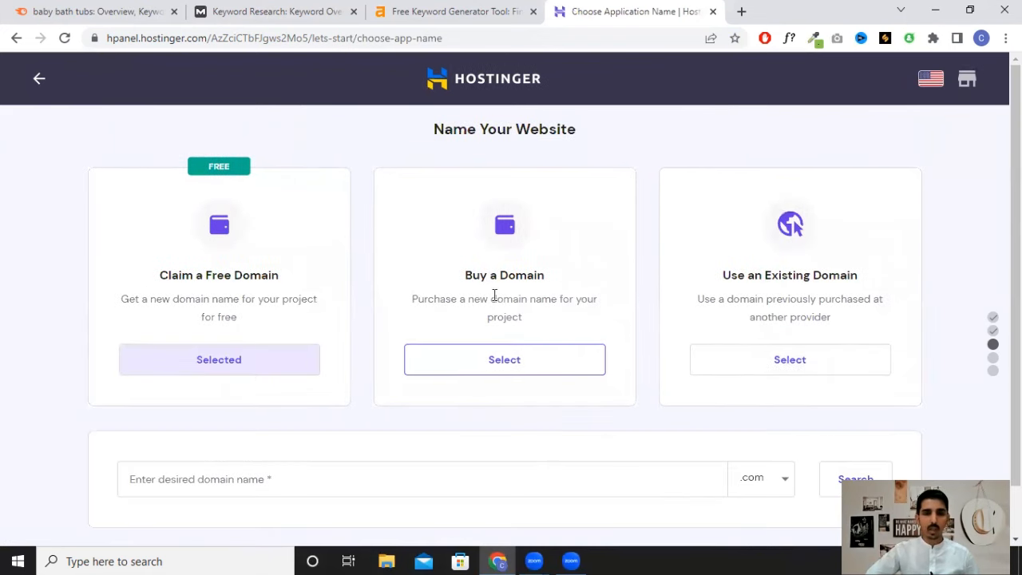
Check the availability of the free domain name babybathtubs with the .com extension
{"action": "scroll", "coordinate": [311, 424], "scroll_direction": "down", "scroll_amount": 1}
{"action": "left_click", "coordinate": [312, 424]}
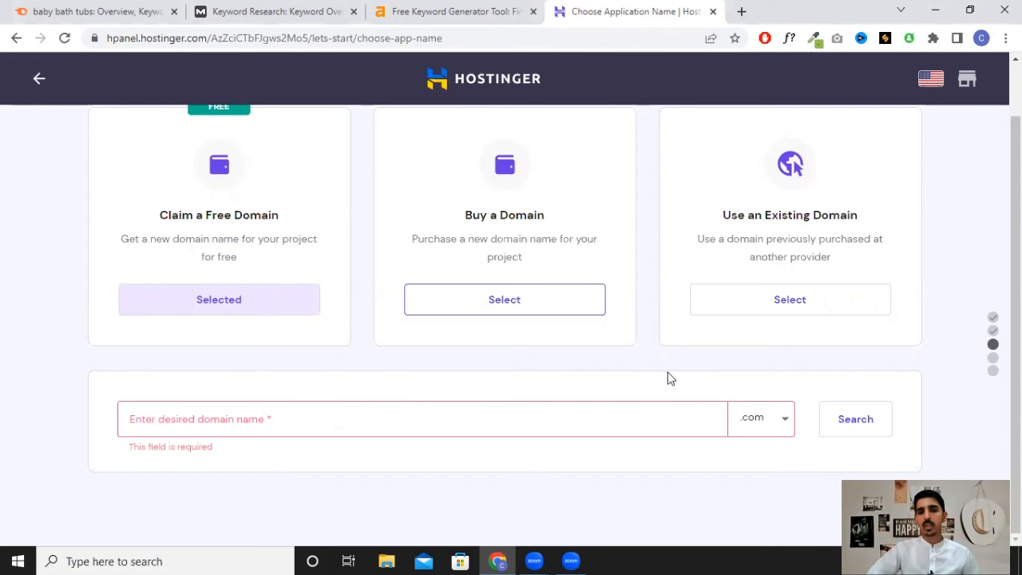
{"action": "left_click", "coordinate": [764, 427]}
{"action": "left_click", "coordinate": [767, 426]}
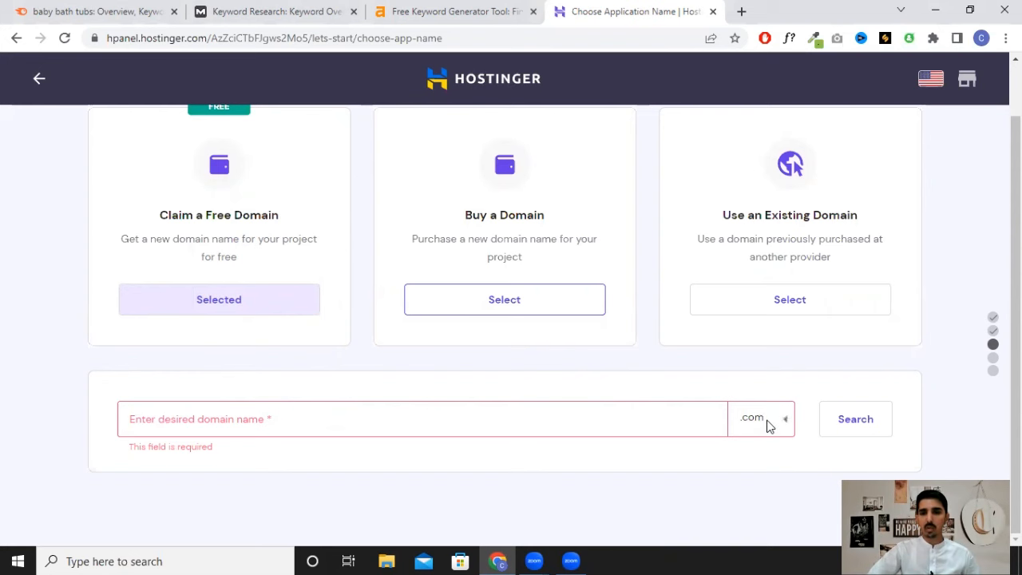
{"action": "left_click", "coordinate": [767, 427]}
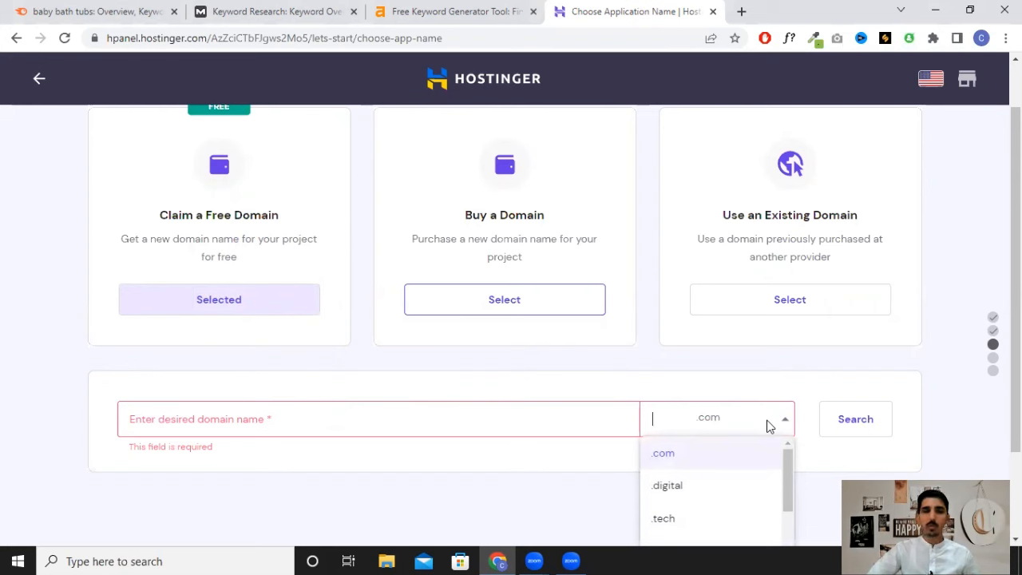
{"action": "left_click", "coordinate": [766, 420]}
{"action": "left_click", "coordinate": [351, 419]}
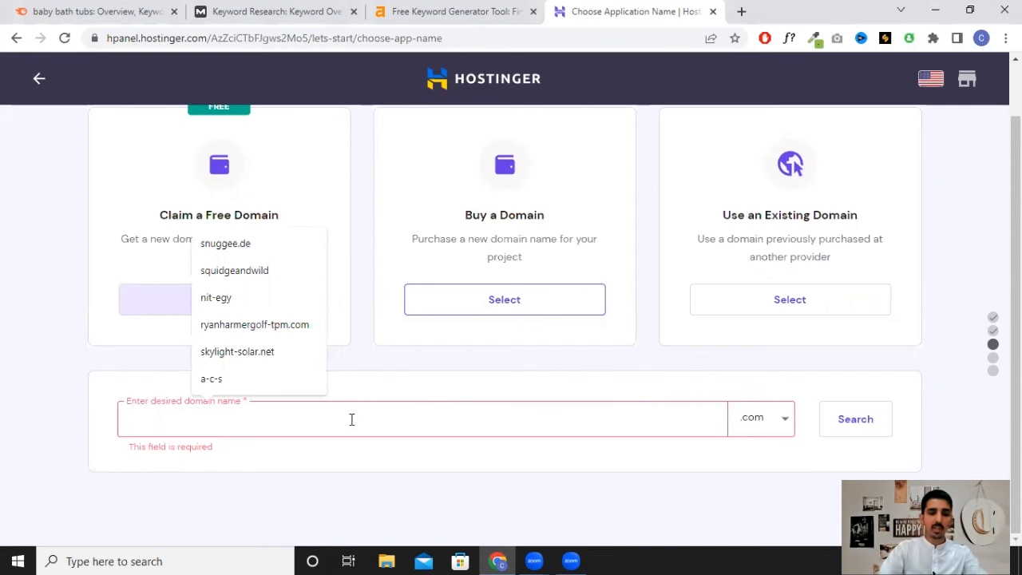
{"action": "type", "text": "babybatht"}
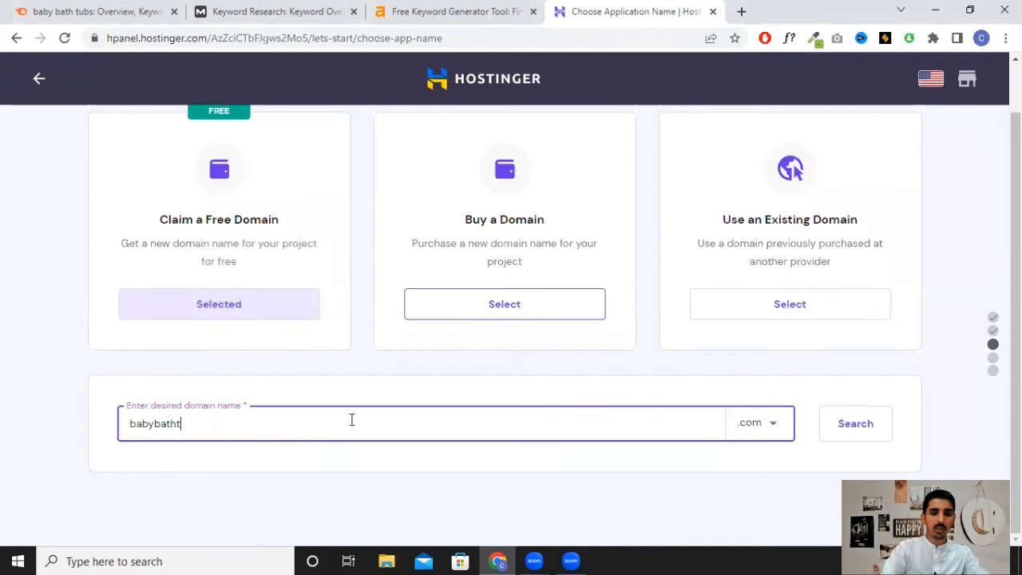
{"action": "type", "text": "ubs"}
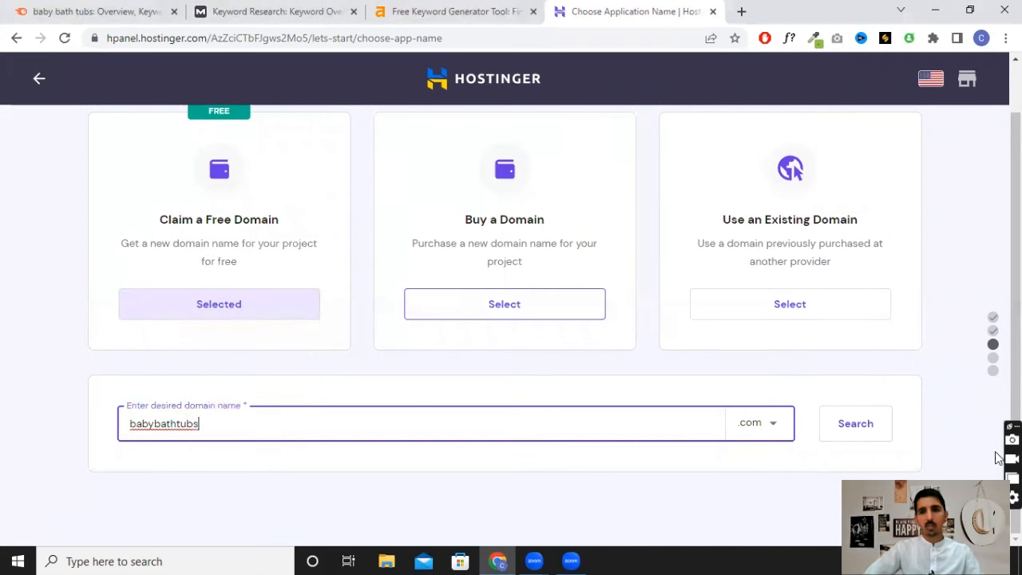
{"action": "left_click", "coordinate": [870, 431]}
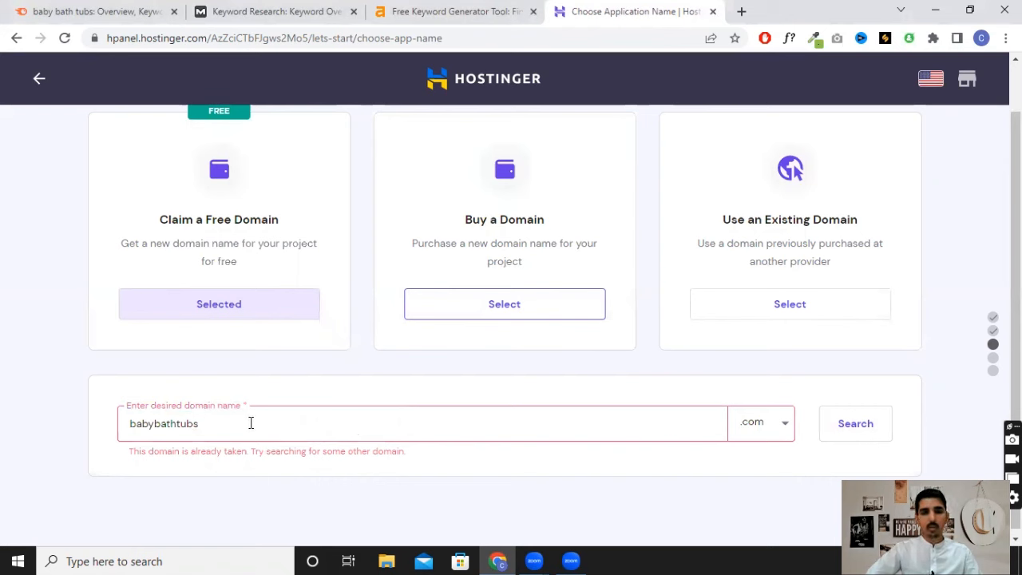
Extend the desired domain name to babybathtubsnew and check the availability of its .com domain
{"action": "type", "text": "new"}
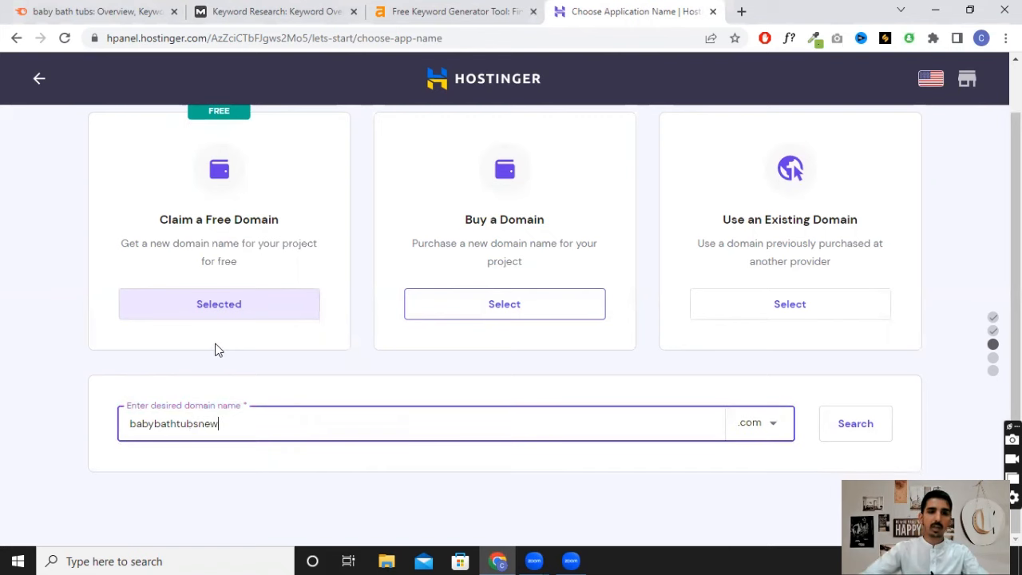
{"action": "left_click", "coordinate": [848, 428]}
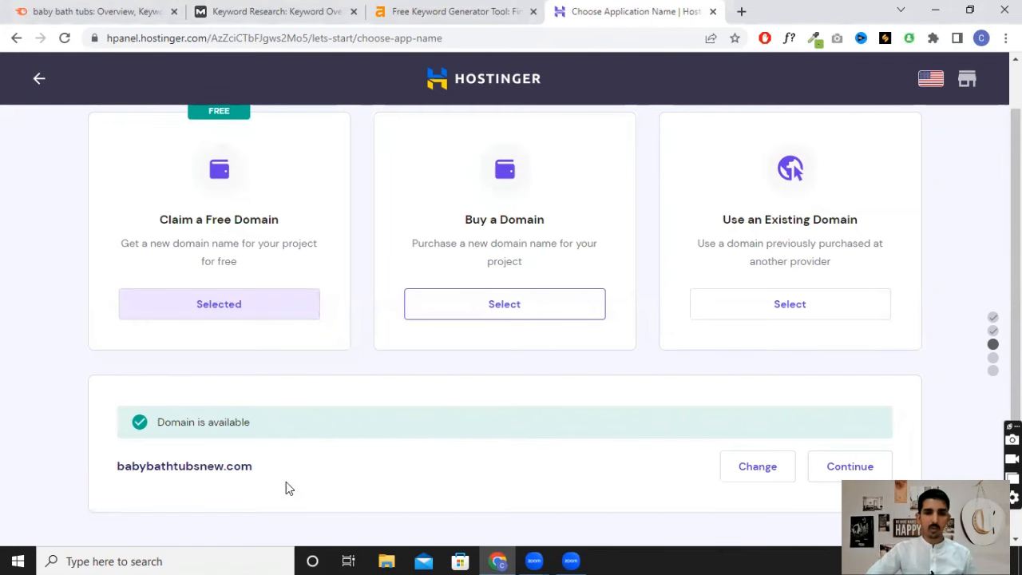
{"action": "scroll", "coordinate": [764, 426], "scroll_direction": "down", "scroll_amount": 1}
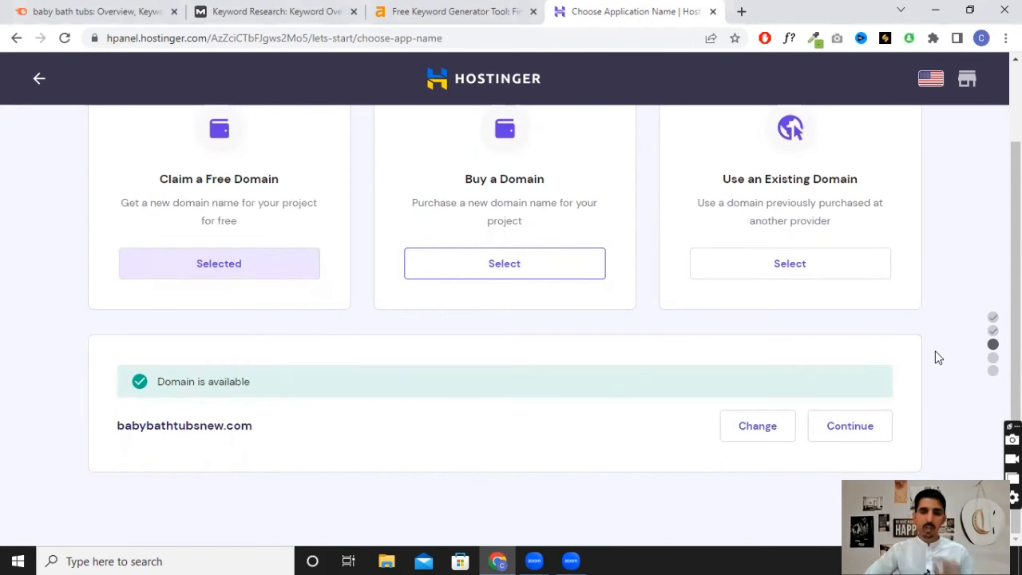
{"action": "scroll", "coordinate": [939, 308], "scroll_direction": "up", "scroll_amount": 2}
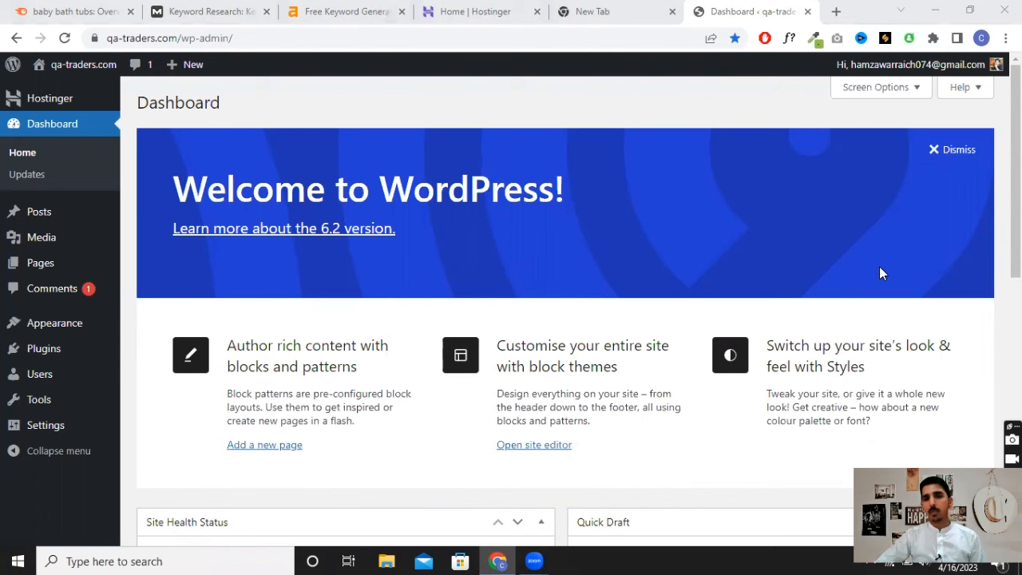
Start a new WordPress post from the list of all posts in a separate browser tab and dismiss the block editor's welcome guide
{"action": "scroll", "coordinate": [365, 258], "scroll_direction": "down", "scroll_amount": 5}
{"action": "scroll", "coordinate": [825, 326], "scroll_direction": "up", "scroll_amount": 5}
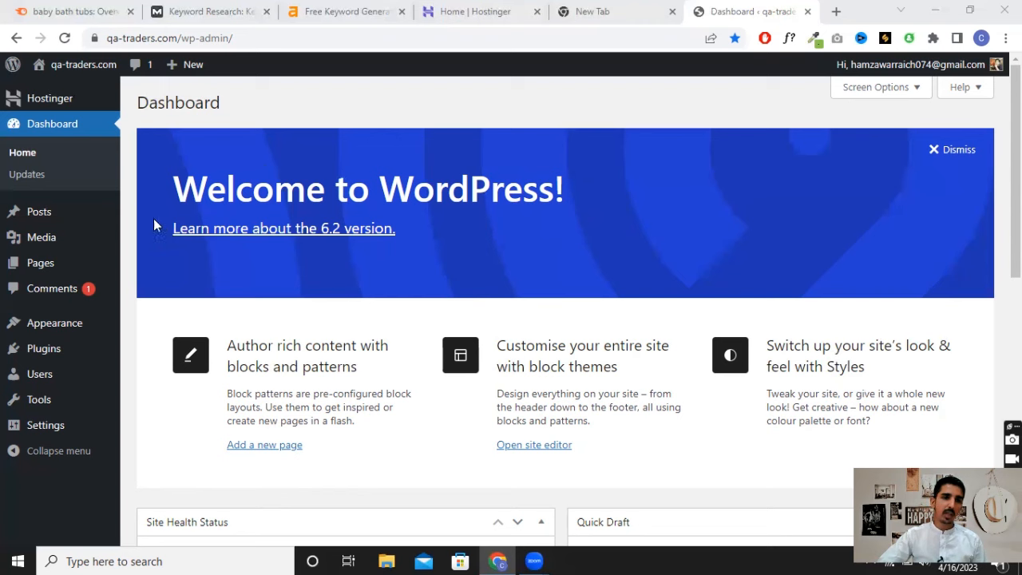
{"action": "mouse_move", "coordinate": [82, 216]}
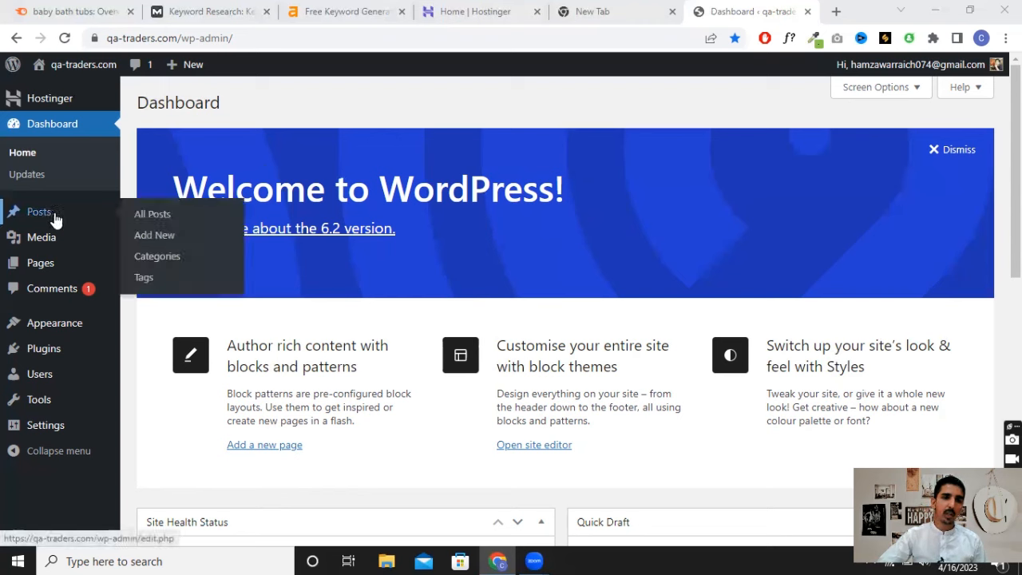
{"action": "left_click", "coordinate": [154, 217]}
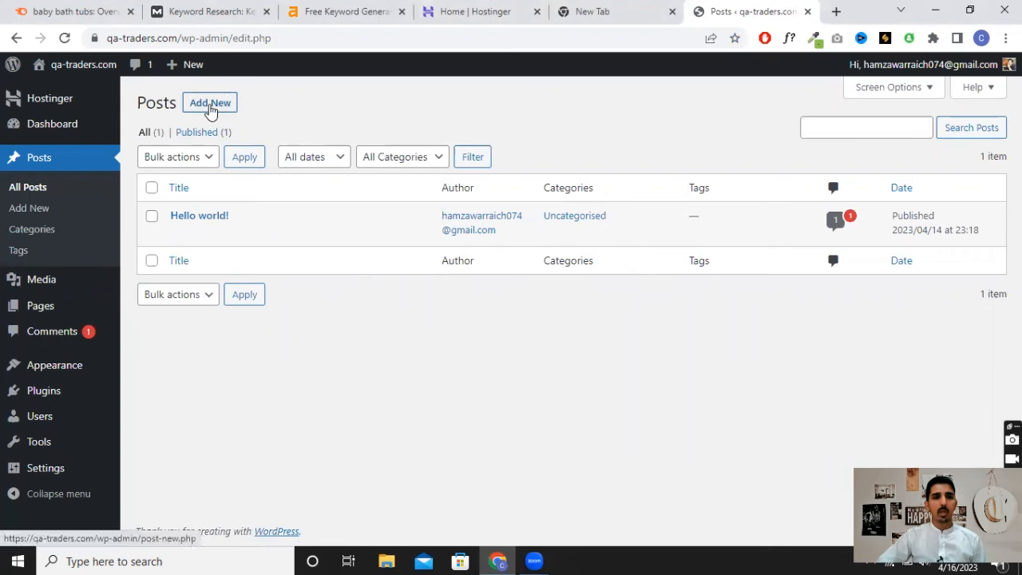
{"action": "right_click", "coordinate": [222, 108]}
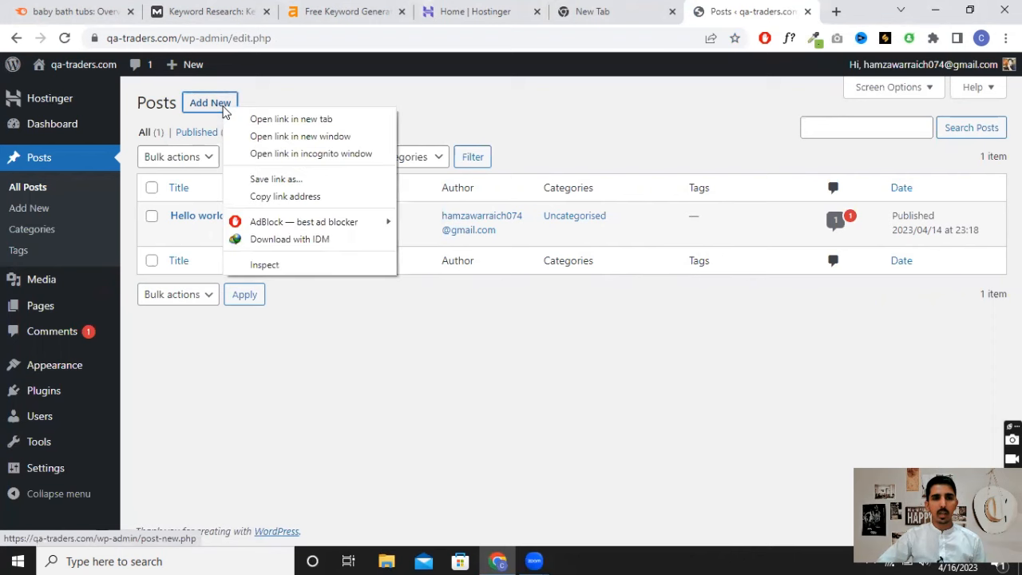
{"action": "left_click", "coordinate": [255, 119]}
{"action": "left_click", "coordinate": [762, 10]}
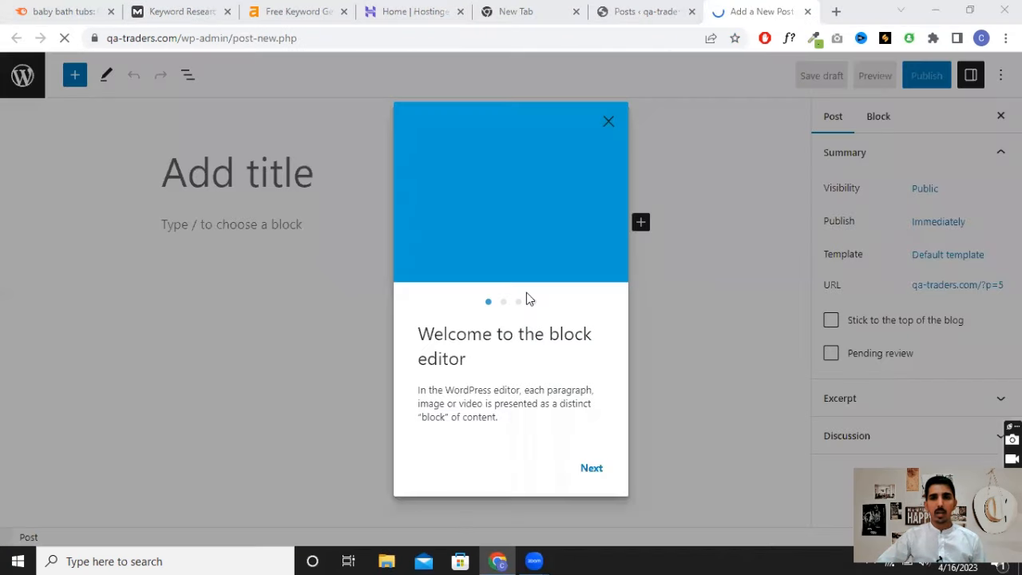
{"action": "left_click", "coordinate": [608, 124]}
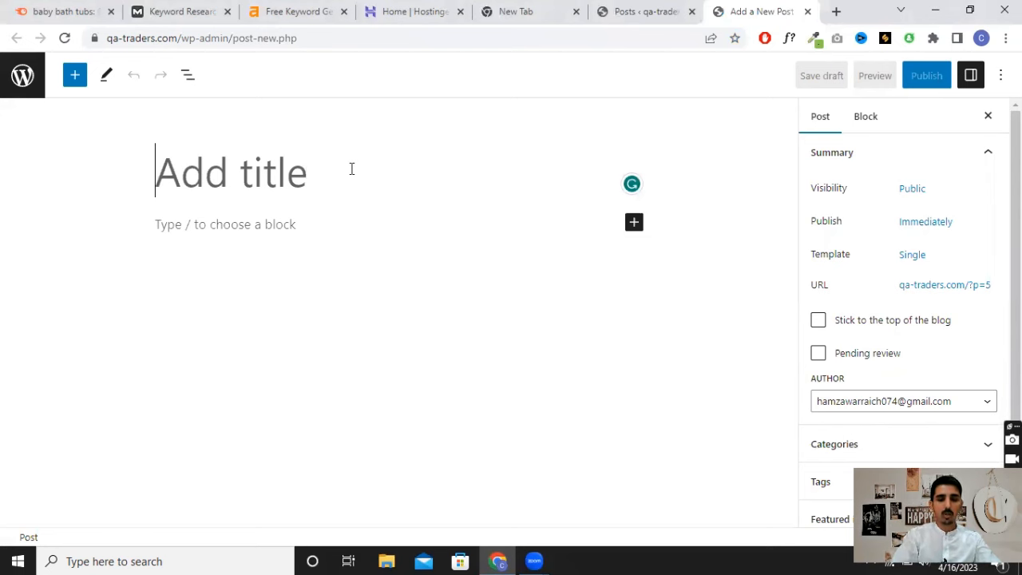
Title the post "How to use baby bath tubs?" and copy the title text
{"action": "type", "text": "How to"}
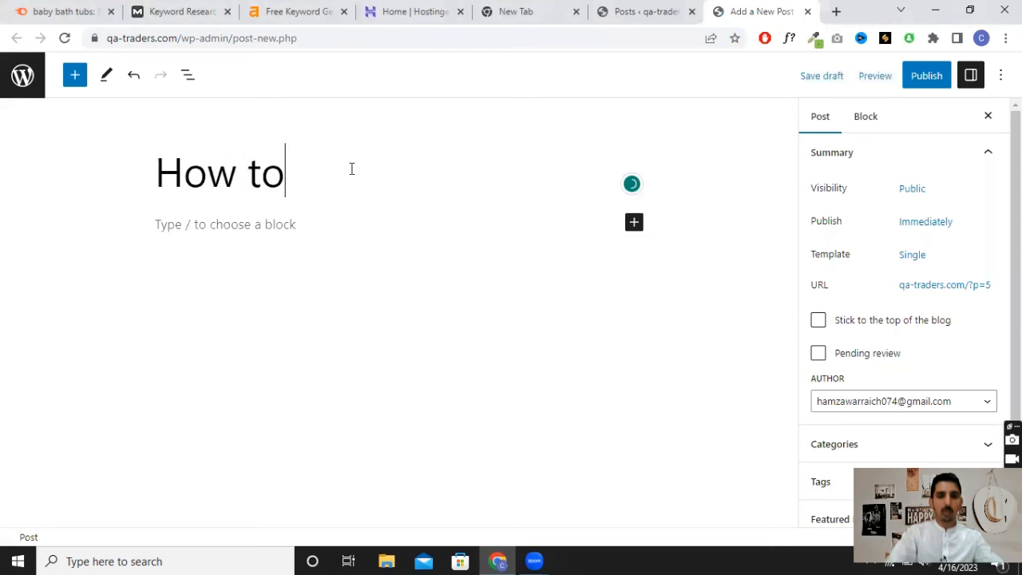
{"action": "type", "text": " use baby "}
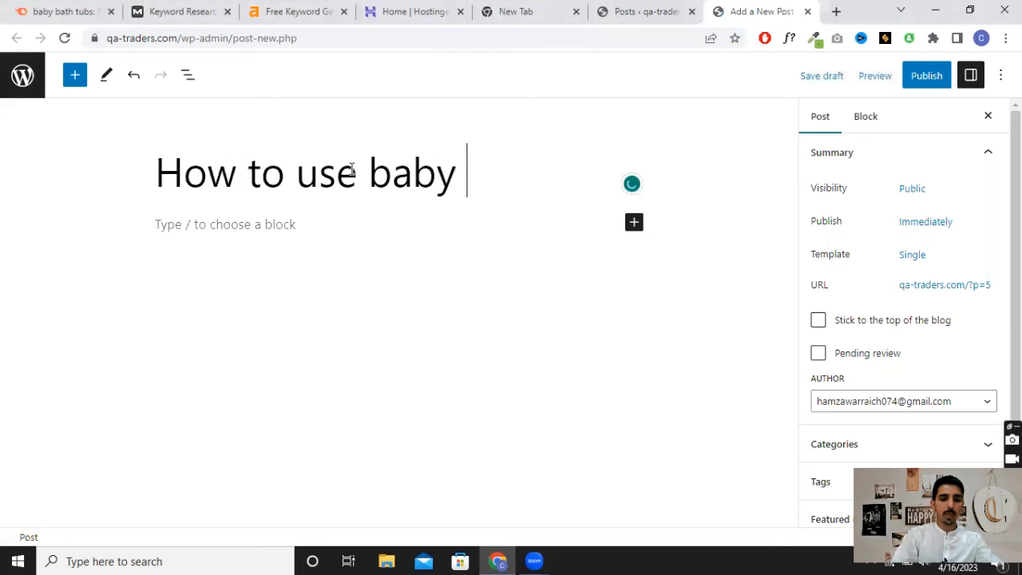
{"action": "type", "text": "bath tubs?"}
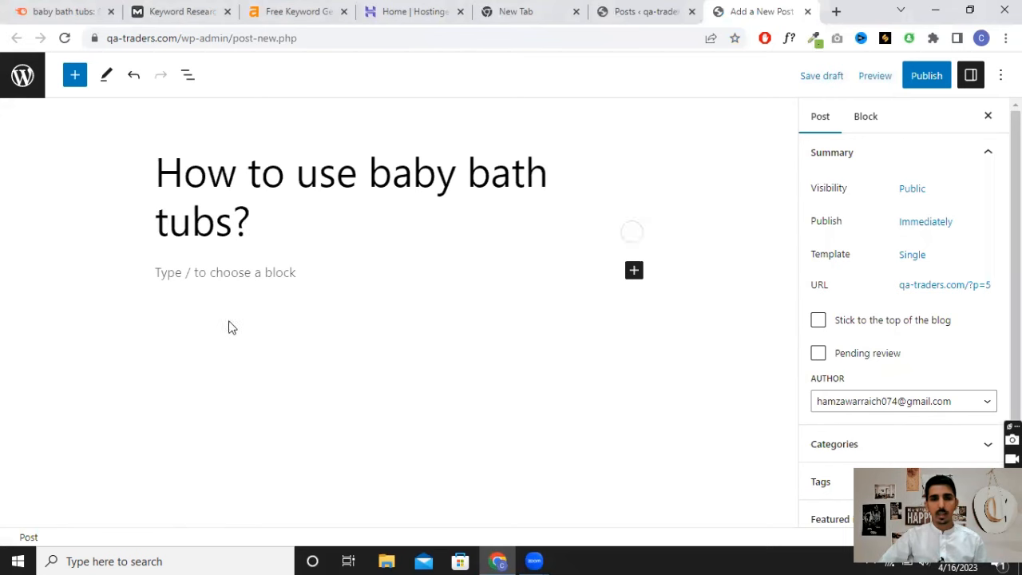
{"action": "left_click", "coordinate": [261, 274]}
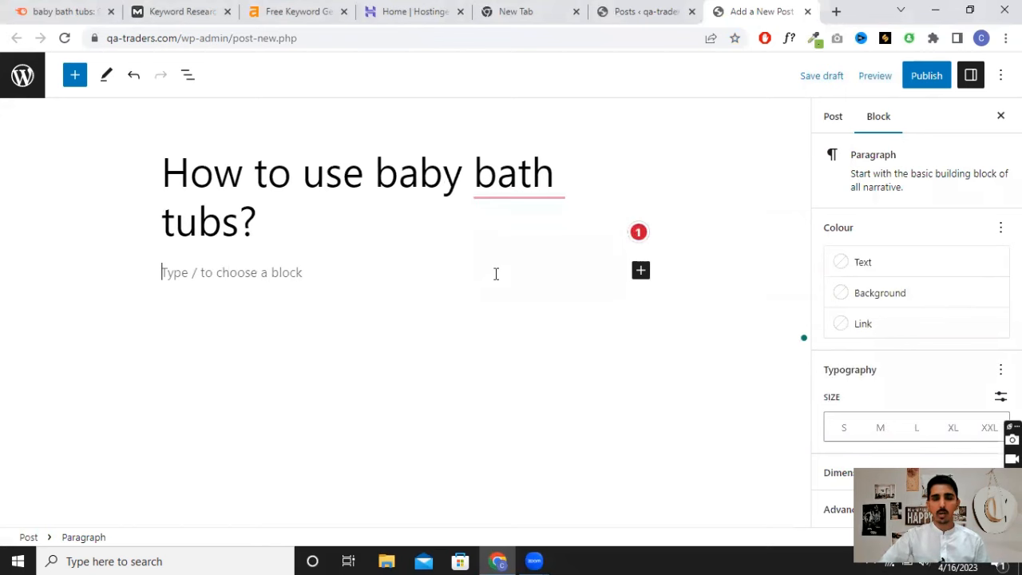
{"action": "left_click_drag", "start_coordinate": [159, 180], "coordinate": [257, 220]}
{"action": "key", "text": "ctrl+c"}
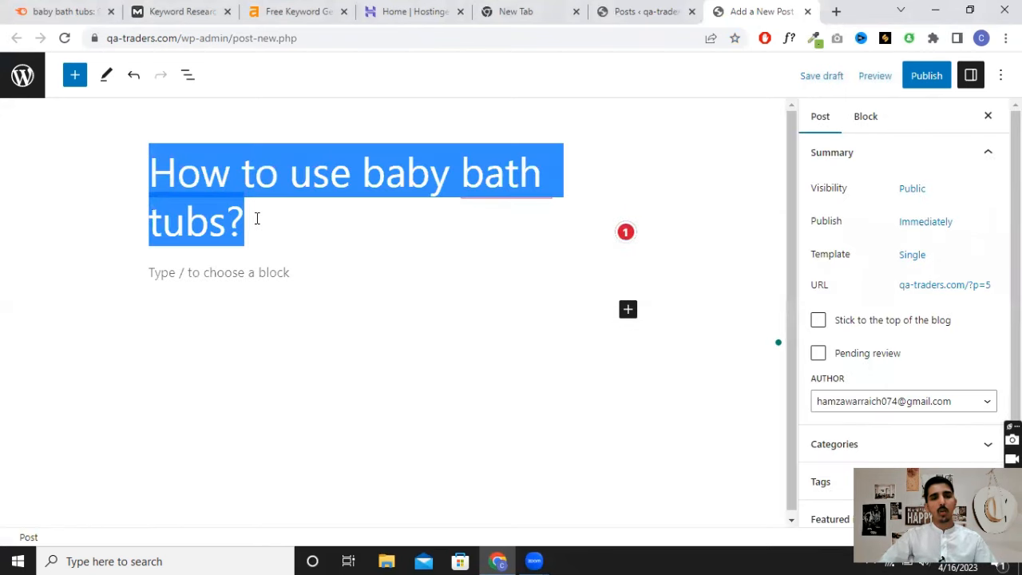
Switch to ChatGPT at chat.openai.com in a new browser tab
{"action": "left_click", "coordinate": [836, 12]}
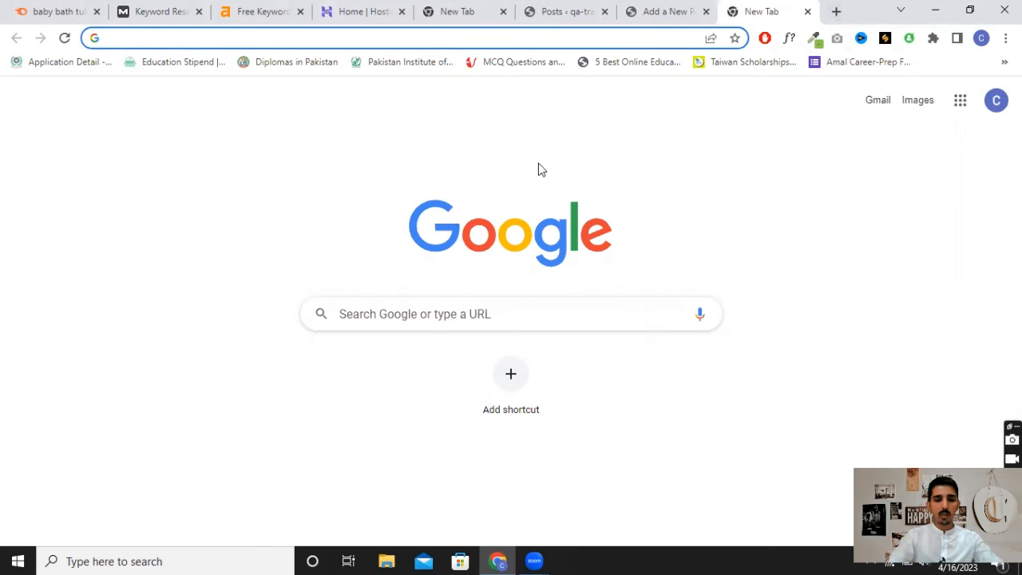
{"action": "type", "text": "chatg"}
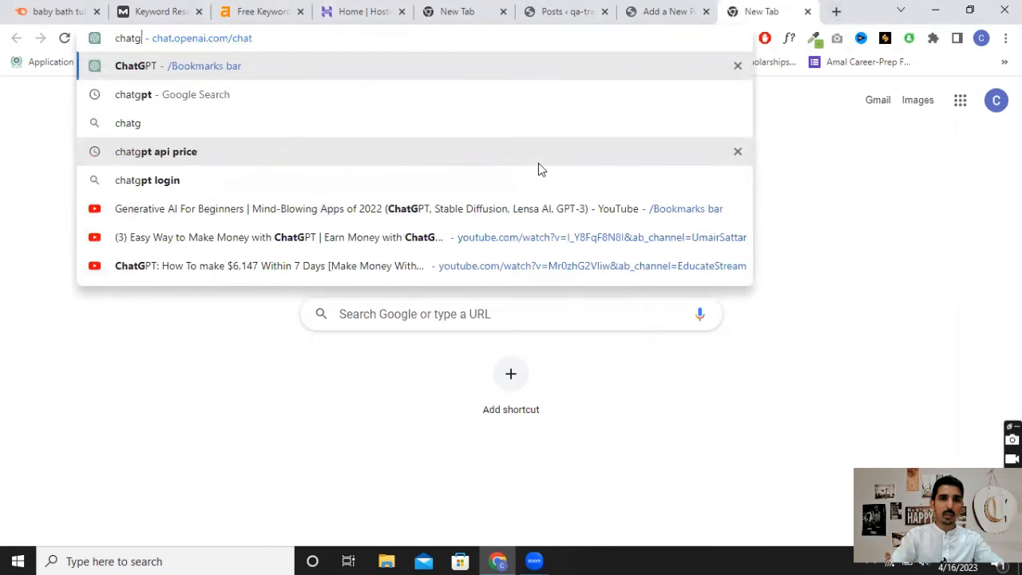
{"action": "type", "text": "pt"}
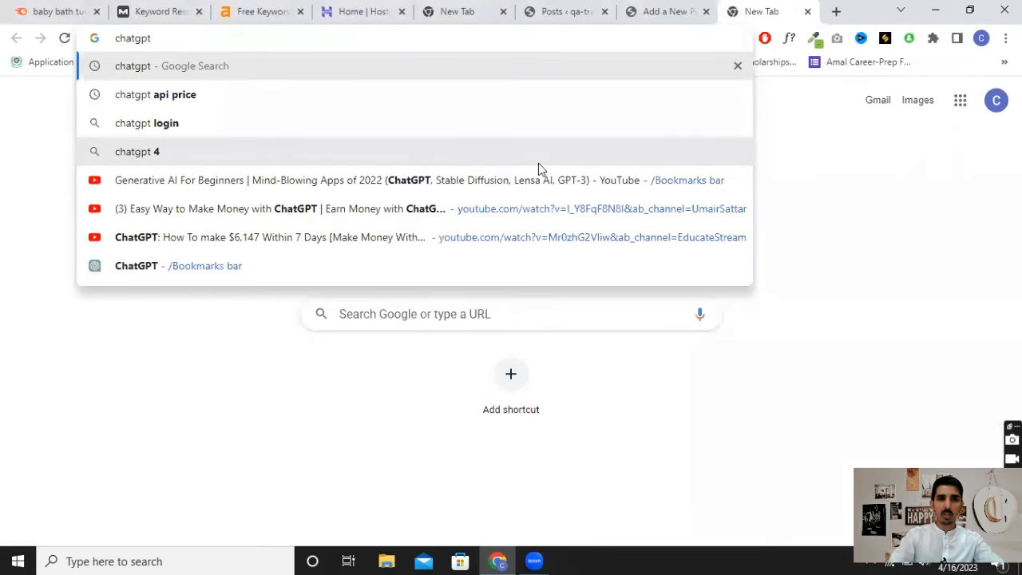
{"action": "key", "text": "BackSpace"}
{"action": "key", "text": "BackSpace"}
{"action": "key", "text": "BackSpace"}
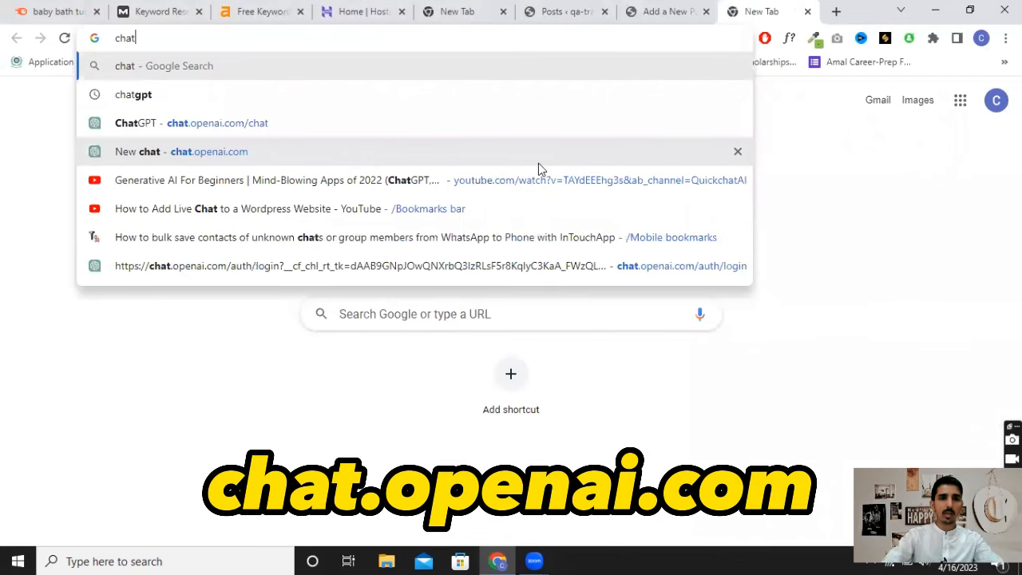
{"action": "left_click", "coordinate": [292, 131]}
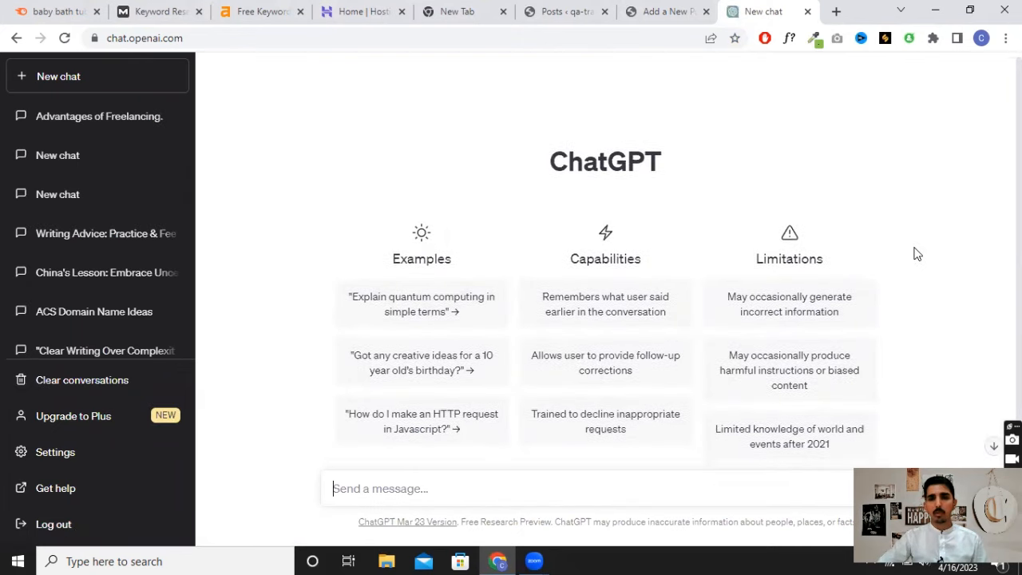
Send the prompt write a blog post on "How to use baby bath tubs?", using the copied title
{"action": "scroll", "coordinate": [917, 254], "scroll_direction": "down", "scroll_amount": 1}
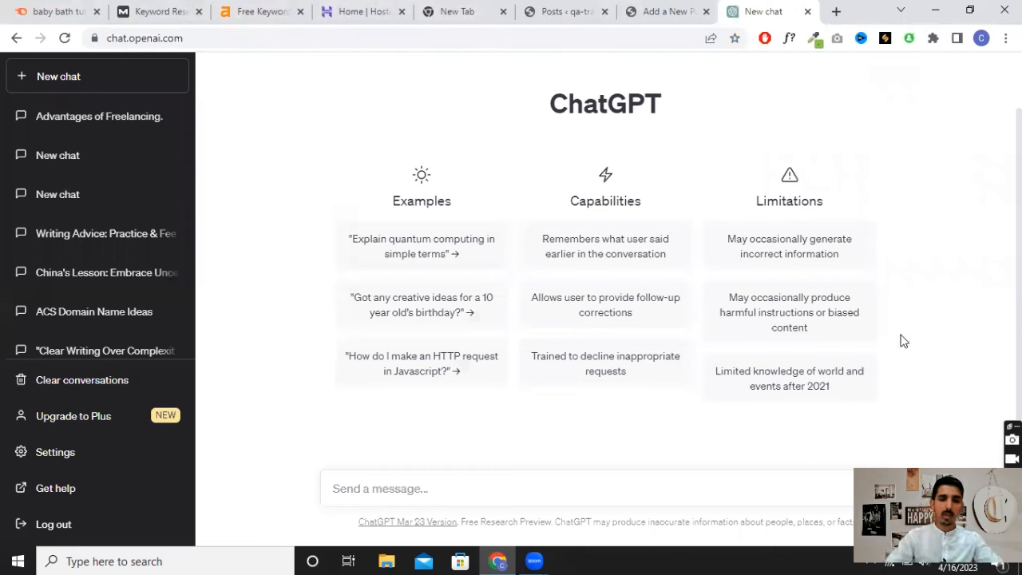
{"action": "type", "text": "w"}
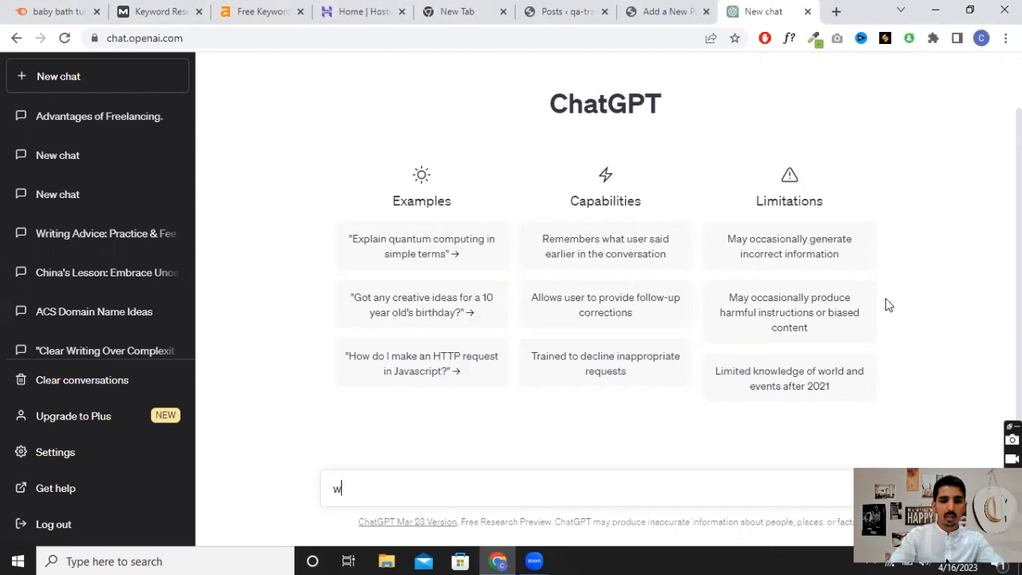
{"action": "type", "text": "rite a "}
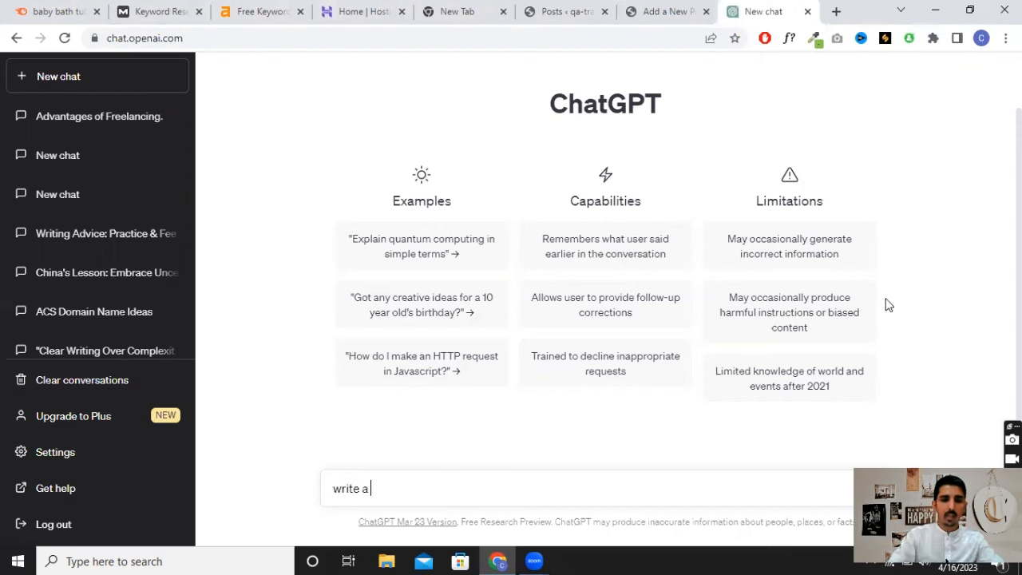
{"action": "type", "text": "blog "}
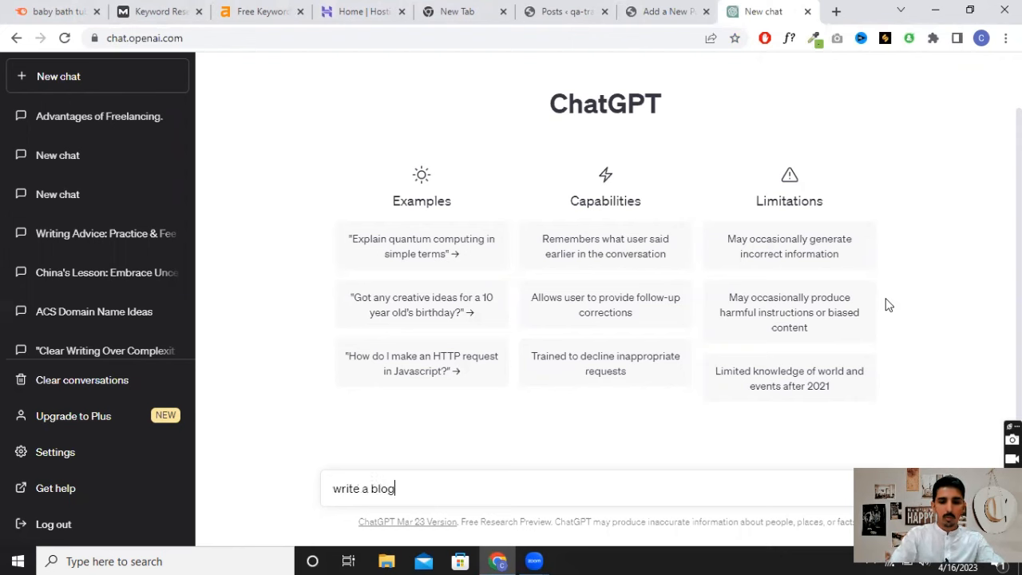
{"action": "type", "text": "post "}
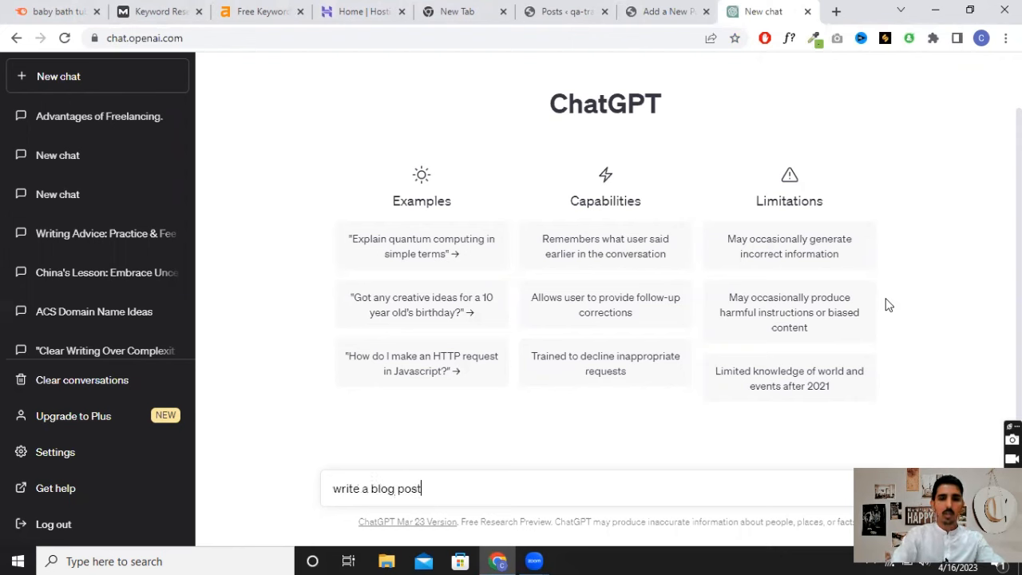
{"action": "type", "text": "on"}
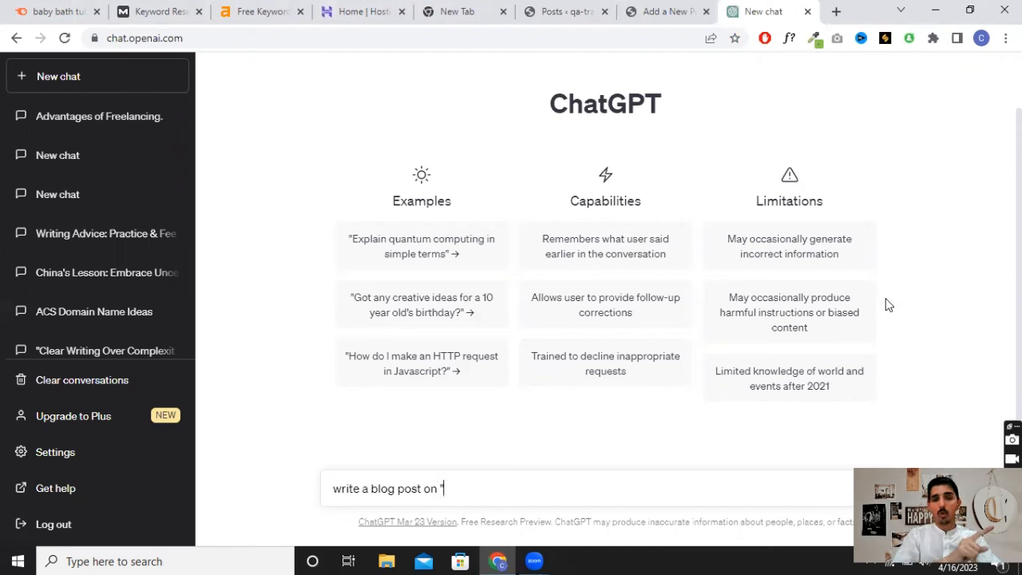
{"action": "key", "text": "ctrl+v"}
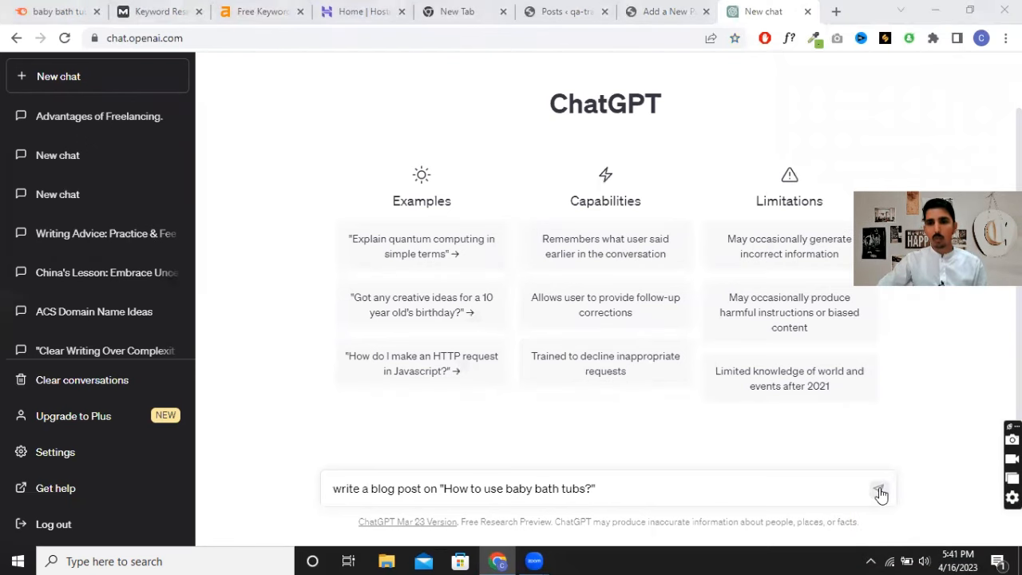
{"action": "left_click", "coordinate": [878, 490]}
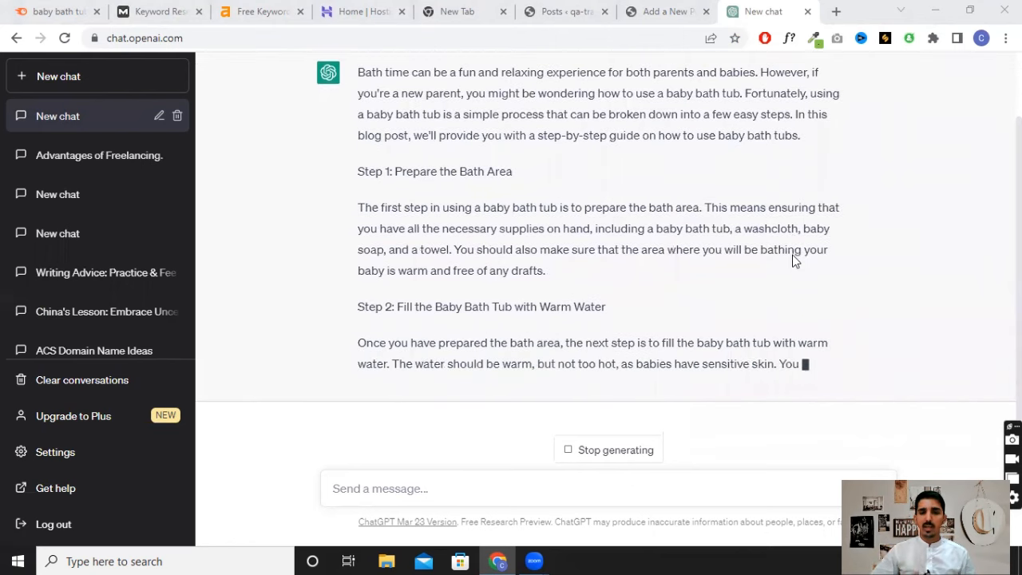
{"action": "scroll", "coordinate": [901, 266], "scroll_direction": "up", "scroll_amount": 1}
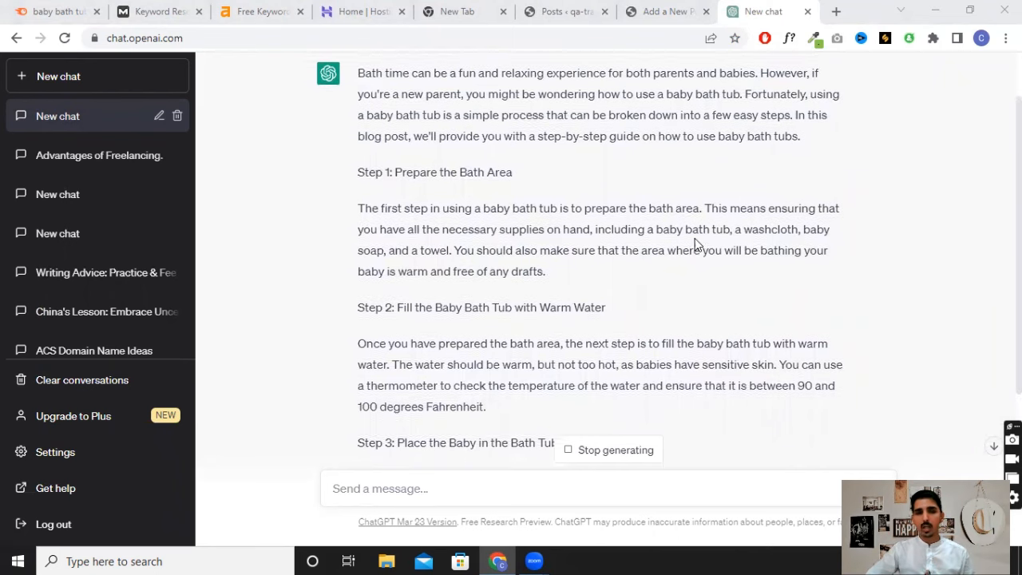
{"action": "scroll", "coordinate": [695, 240], "scroll_direction": "up", "scroll_amount": 1}
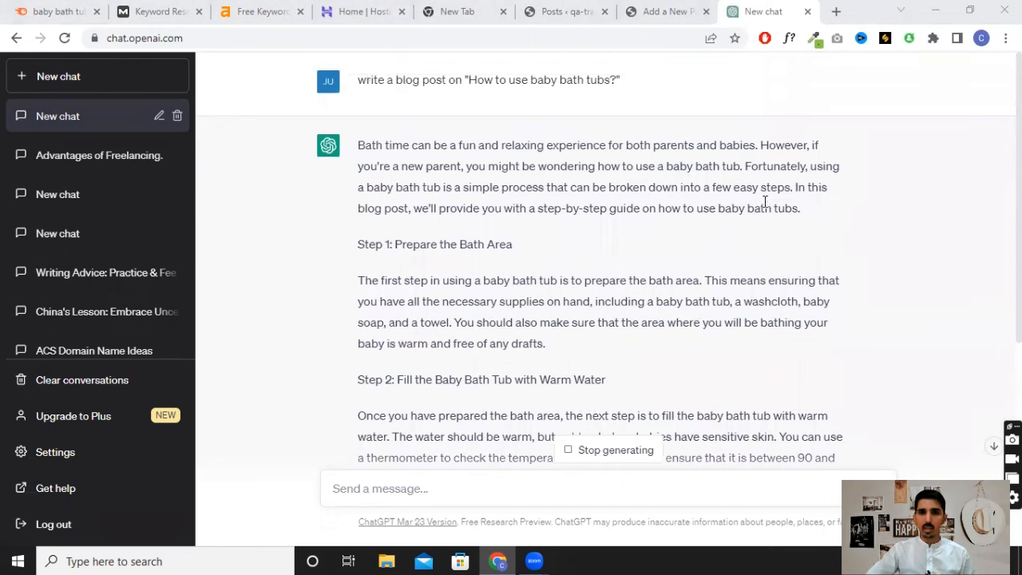
{"action": "scroll", "coordinate": [765, 197], "scroll_direction": "down", "scroll_amount": 5}
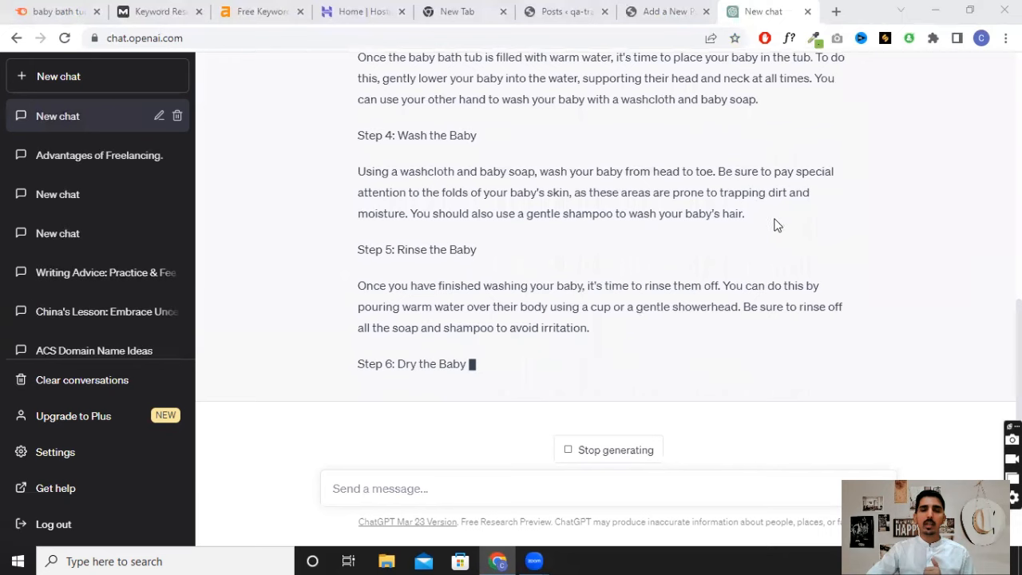
{"action": "scroll", "coordinate": [899, 187], "scroll_direction": "up", "scroll_amount": 2}
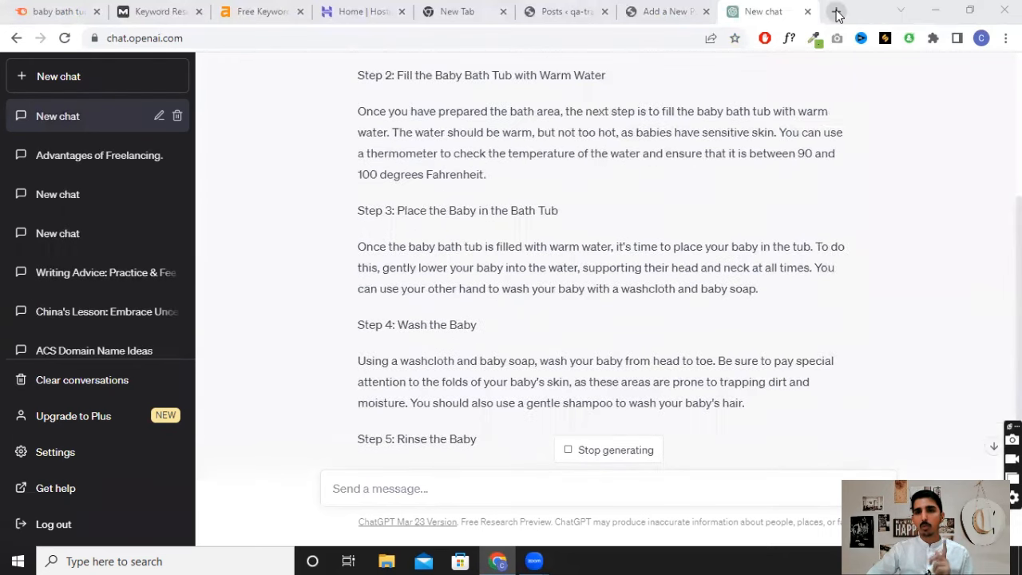
Search Google for quillbot in a new browser tab
{"action": "left_click", "coordinate": [836, 11]}
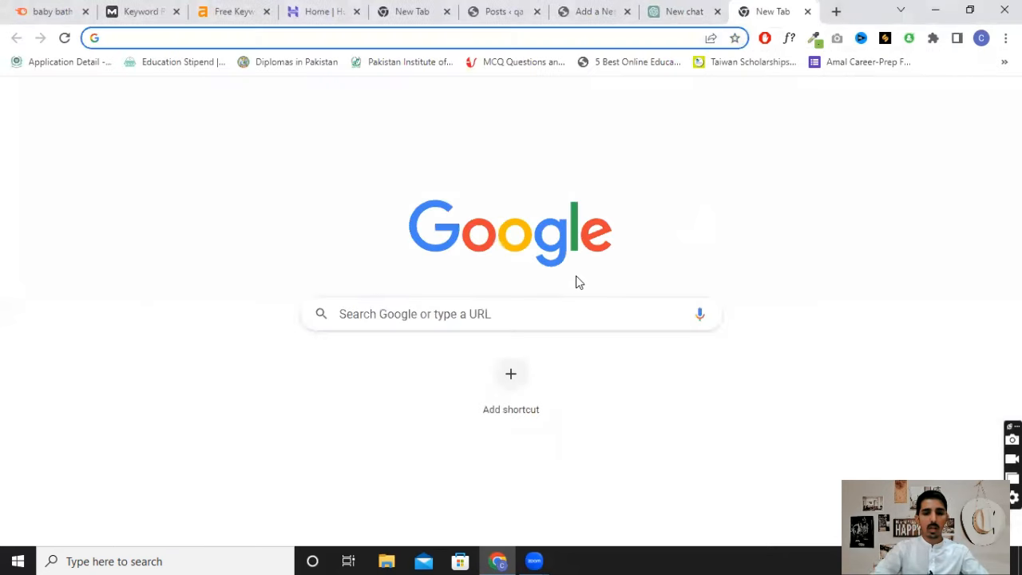
{"action": "type", "text": "quillbo"}
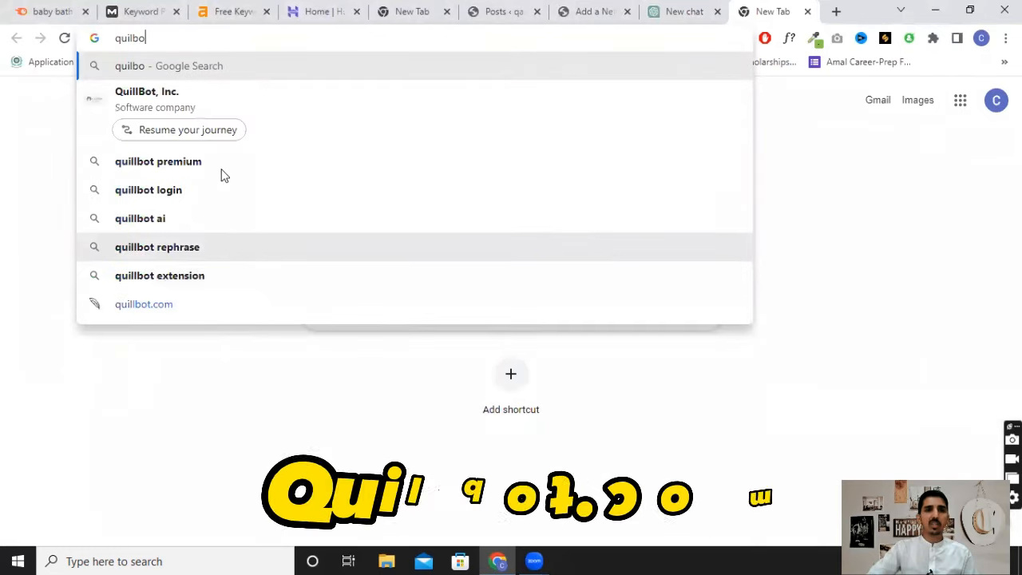
{"action": "left_click", "coordinate": [314, 118]}
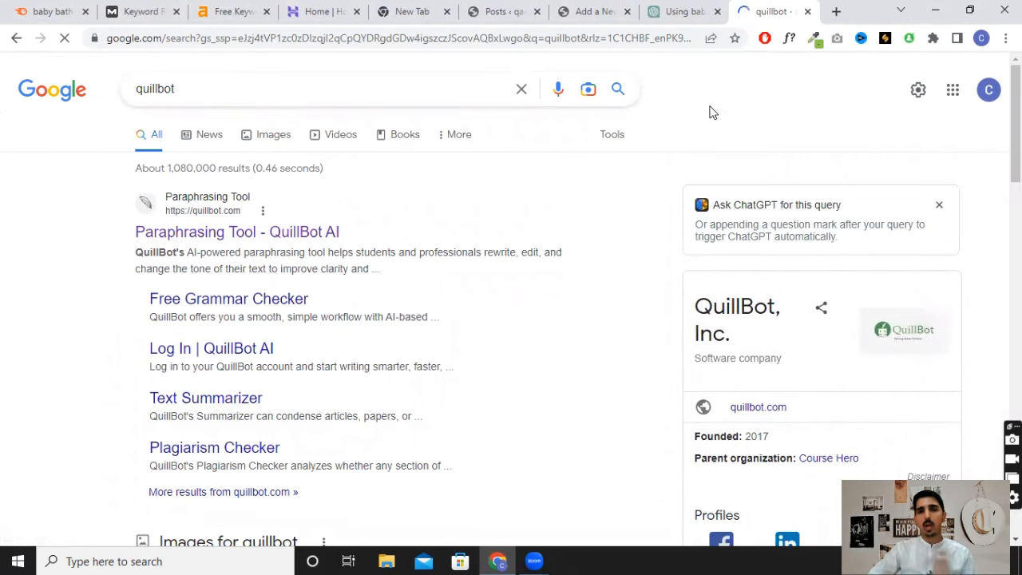
Return to the ChatGPT conversation and copy the full blog post, from the introduction through the conclusion
{"action": "left_click", "coordinate": [683, 10]}
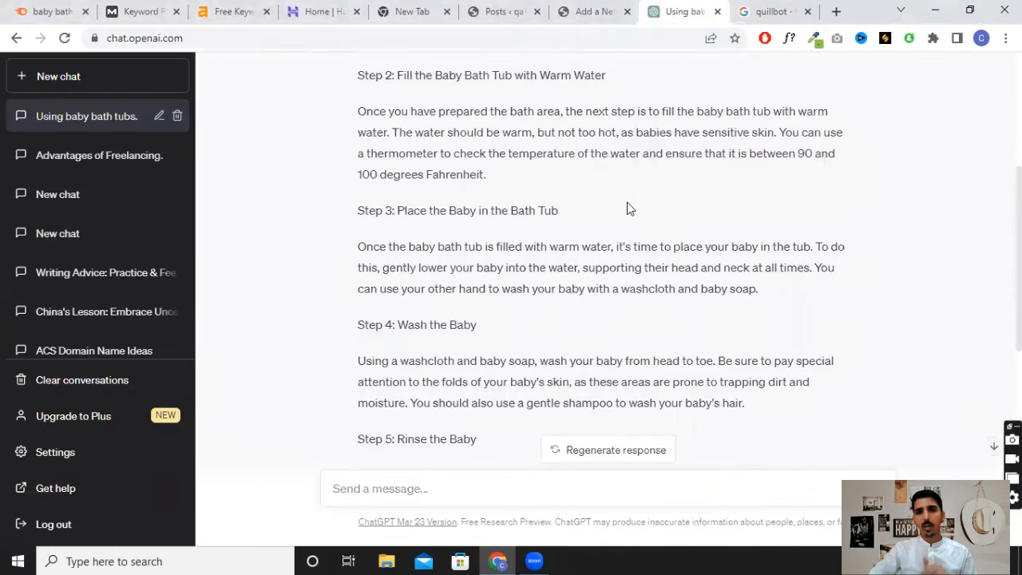
{"action": "scroll", "coordinate": [626, 206], "scroll_direction": "up", "scroll_amount": 4}
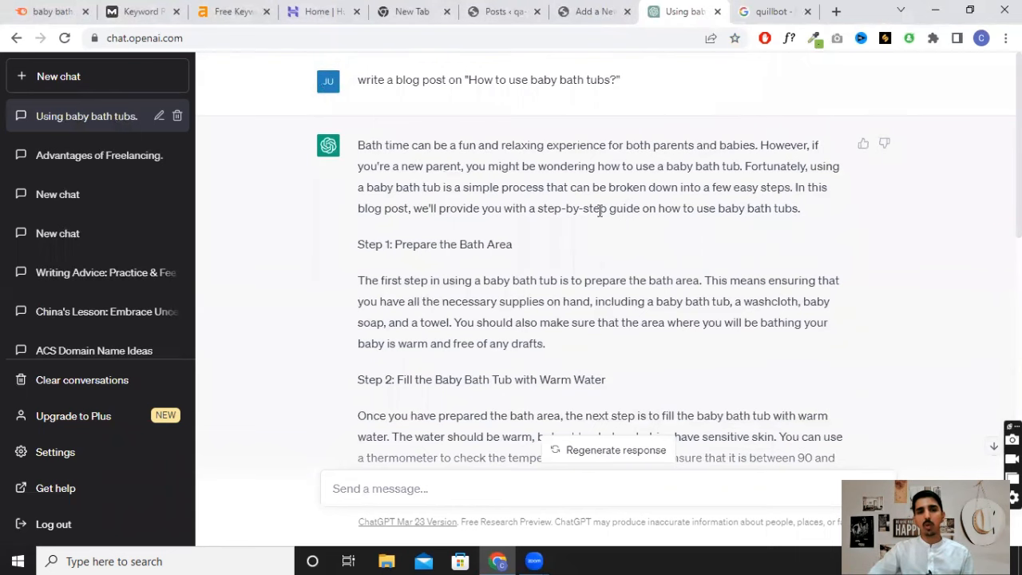
{"action": "scroll", "coordinate": [513, 222], "scroll_direction": "down", "scroll_amount": 10}
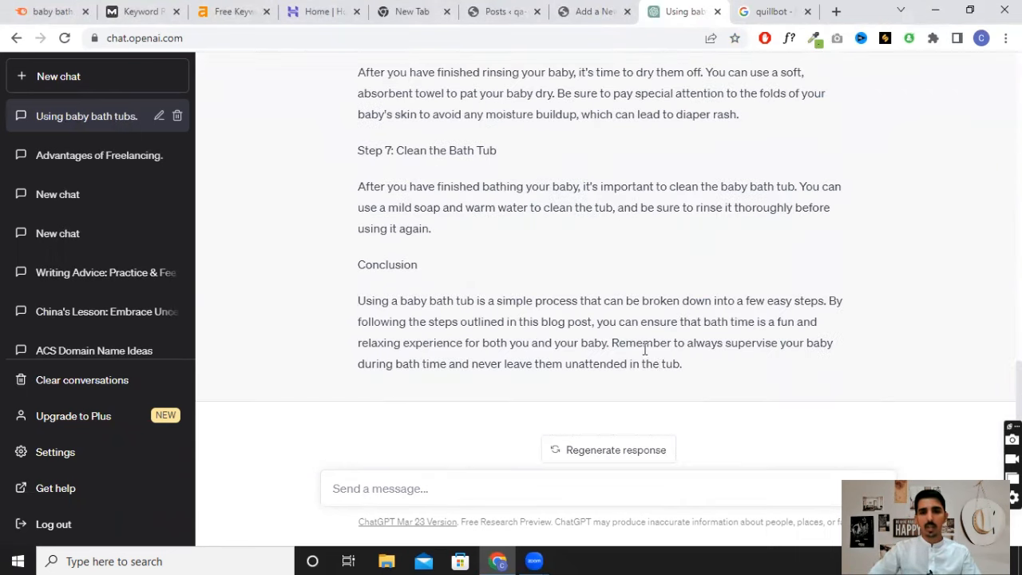
{"action": "left_click_drag", "start_coordinate": [694, 377], "coordinate": [354, 134]}
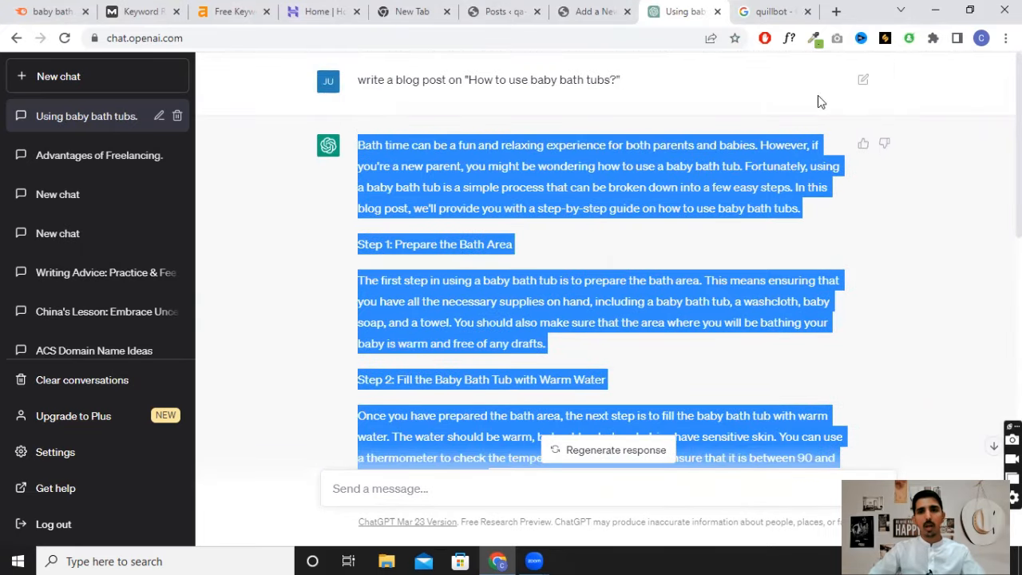
Open QuillBot's Paraphrasing Tool from the Google results and paste the copied blog post into its input area
{"action": "left_click", "coordinate": [773, 12]}
{"action": "left_click", "coordinate": [278, 232]}
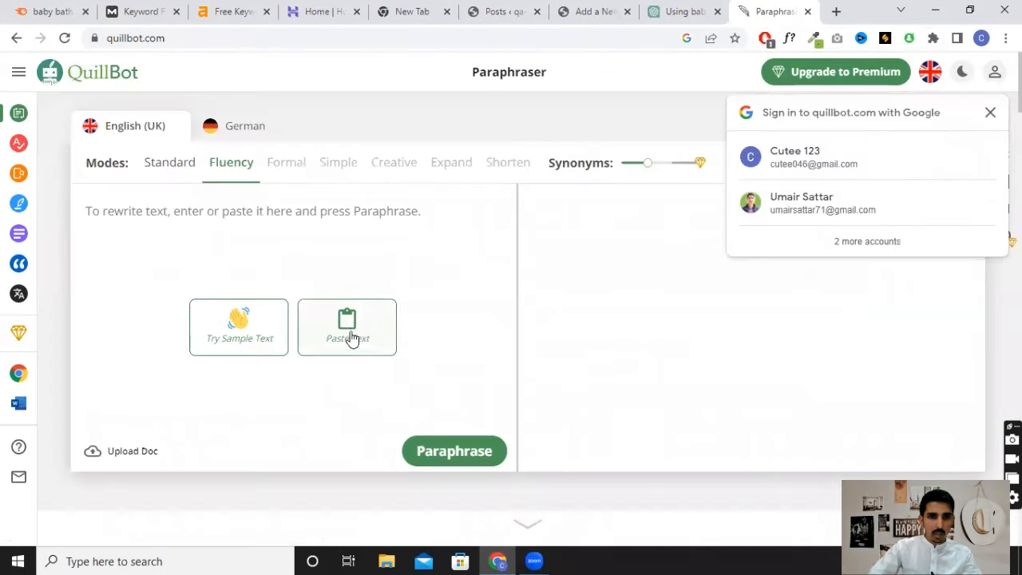
{"action": "left_click", "coordinate": [350, 335]}
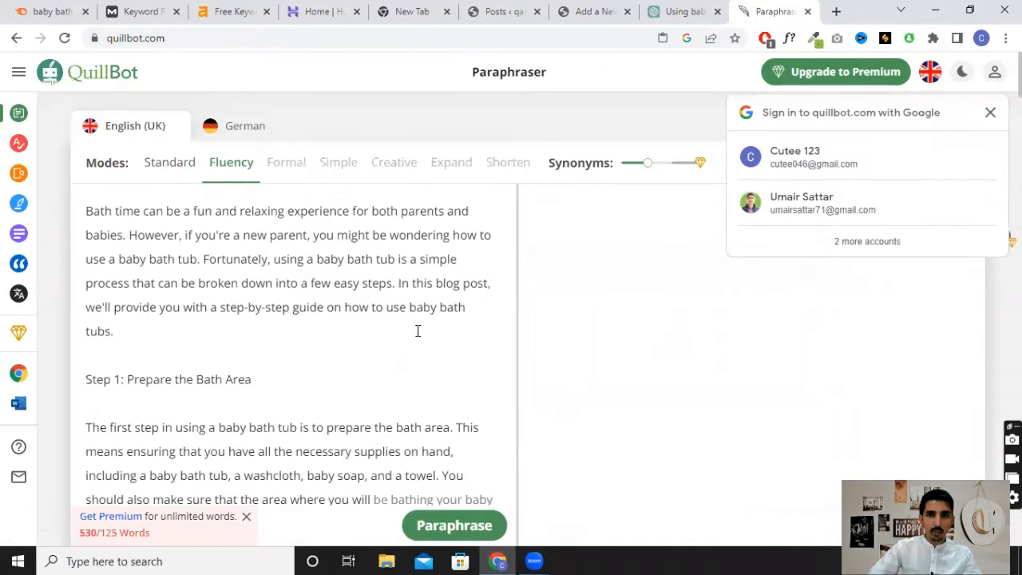
Delete everything from the Step 1 heading through the conclusion in the QuillBot input, keeping only the introductory paragraph
{"action": "scroll", "coordinate": [421, 305], "scroll_direction": "down", "scroll_amount": 5}
{"action": "scroll", "coordinate": [420, 349], "scroll_direction": "up", "scroll_amount": 5}
{"action": "scroll", "coordinate": [387, 347], "scroll_direction": "down", "scroll_amount": 8}
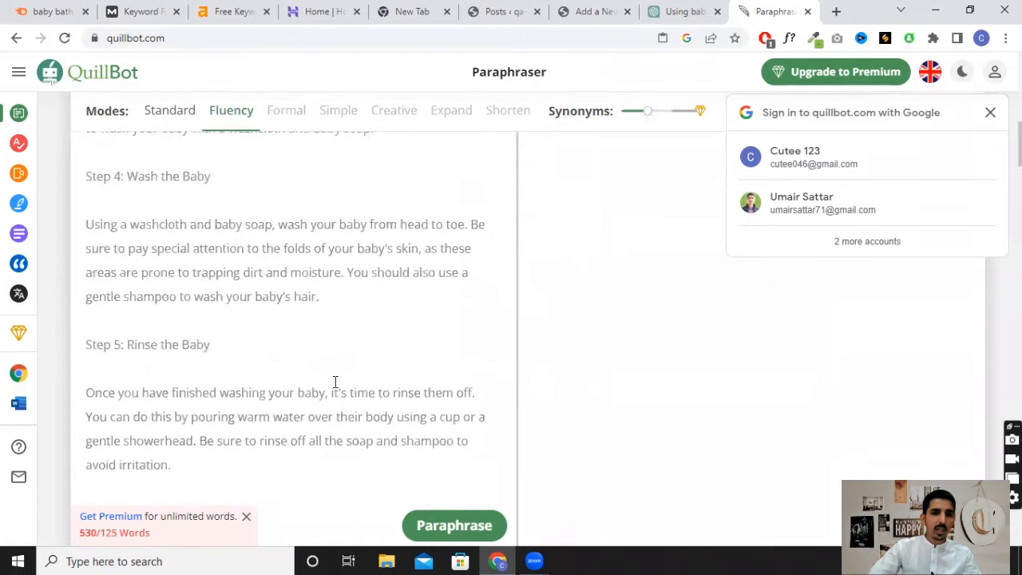
{"action": "scroll", "coordinate": [414, 381], "scroll_direction": "down", "scroll_amount": 3}
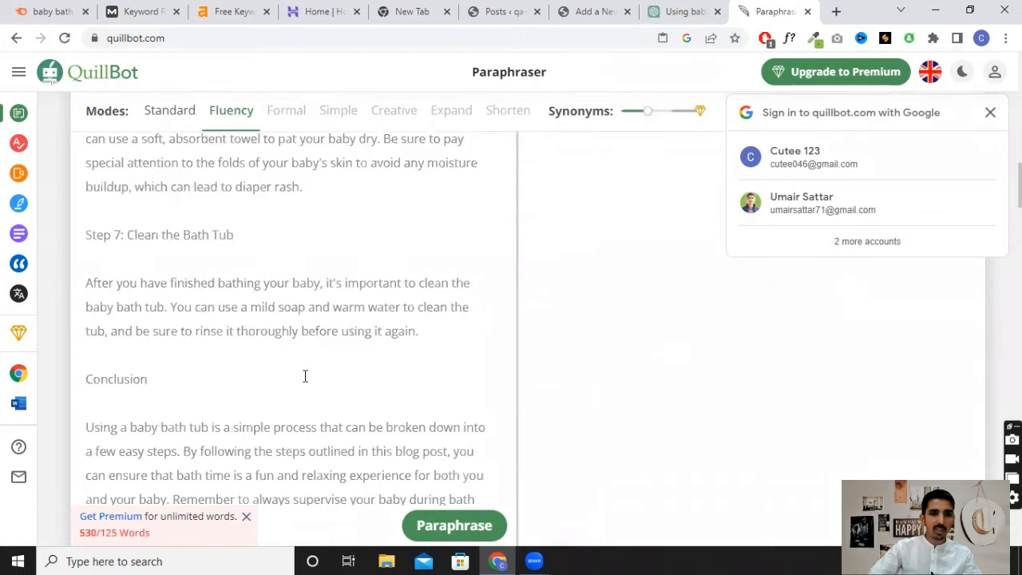
{"action": "scroll", "coordinate": [391, 349], "scroll_direction": "down", "scroll_amount": 8}
{"action": "scroll", "coordinate": [417, 347], "scroll_direction": "up", "scroll_amount": 5}
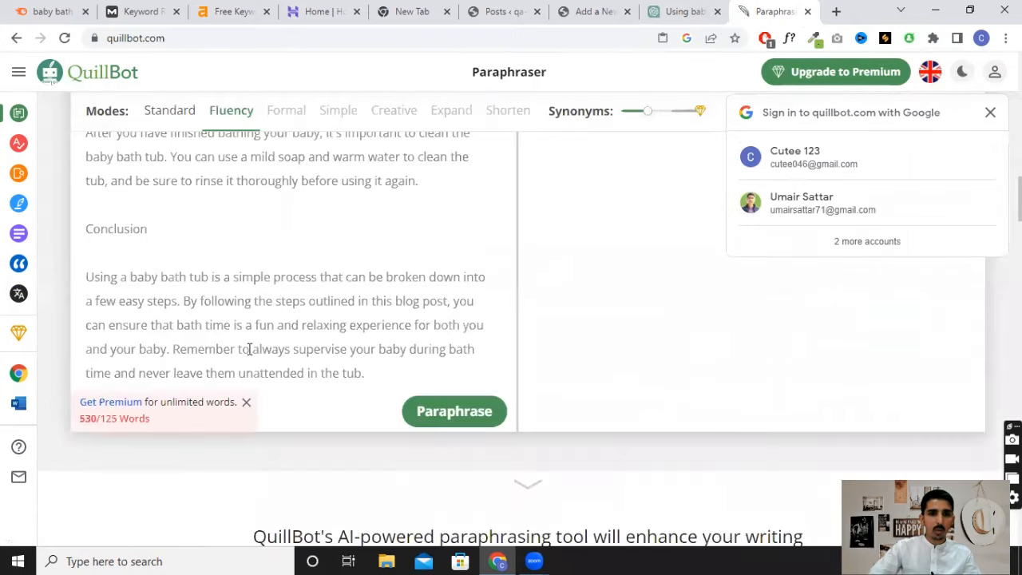
{"action": "left_click_drag", "start_coordinate": [370, 374], "coordinate": [76, 101]}
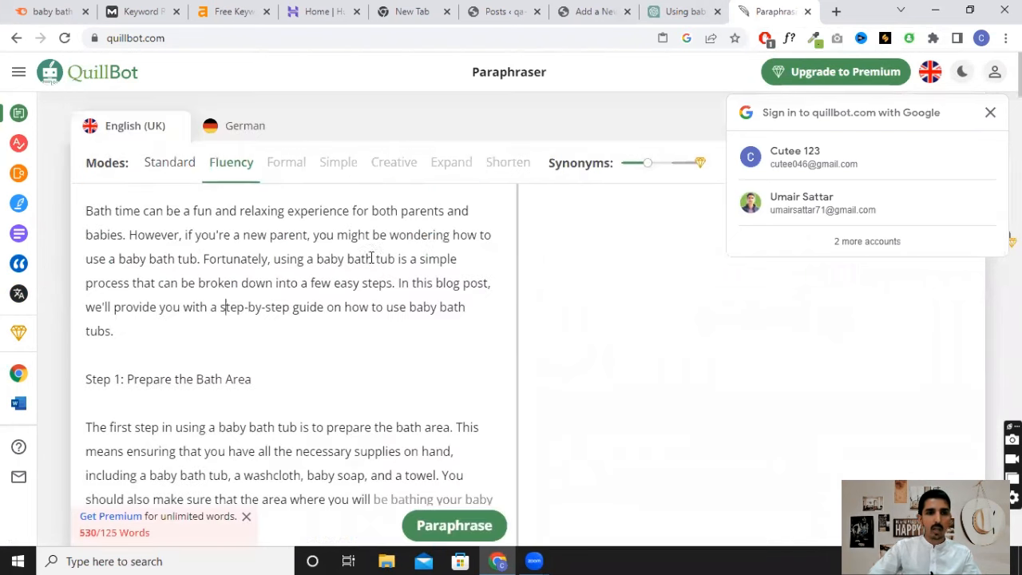
{"action": "scroll", "coordinate": [371, 258], "scroll_direction": "down", "scroll_amount": 3}
{"action": "scroll", "coordinate": [256, 252], "scroll_direction": "up", "scroll_amount": 2}
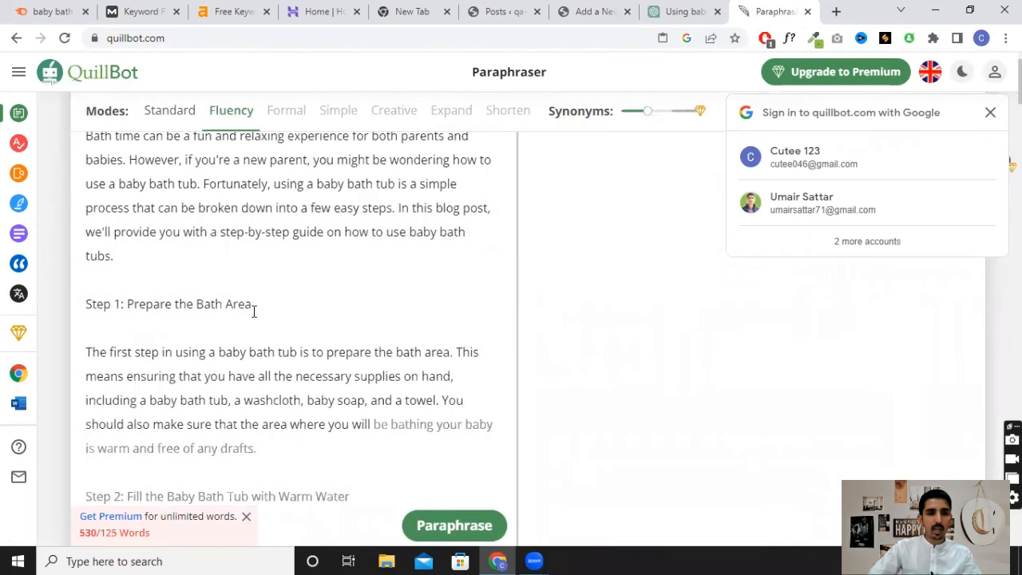
{"action": "left_click_drag", "start_coordinate": [87, 306], "coordinate": [477, 457]}
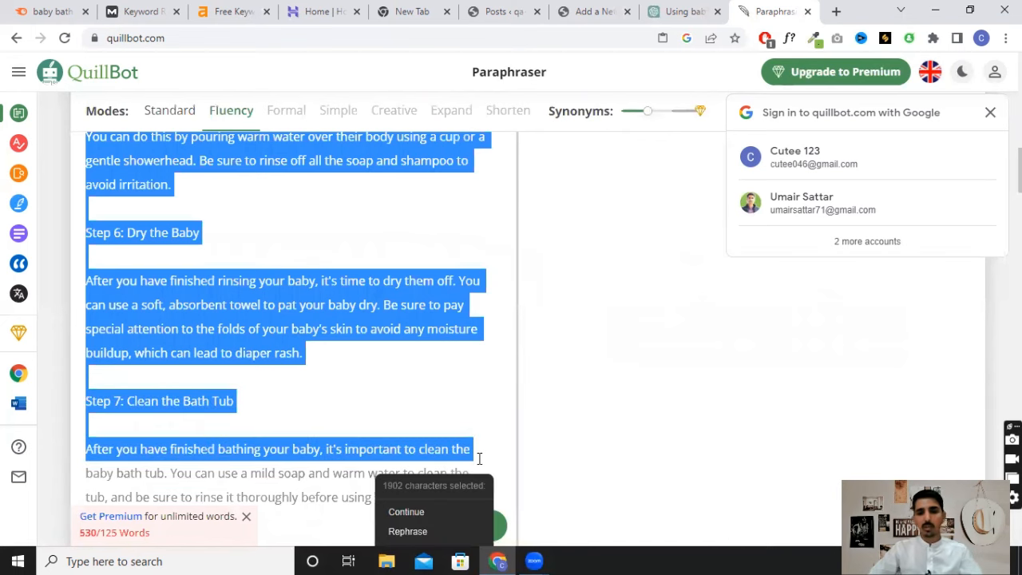
{"action": "scroll", "coordinate": [463, 422], "scroll_direction": "down", "scroll_amount": 5}
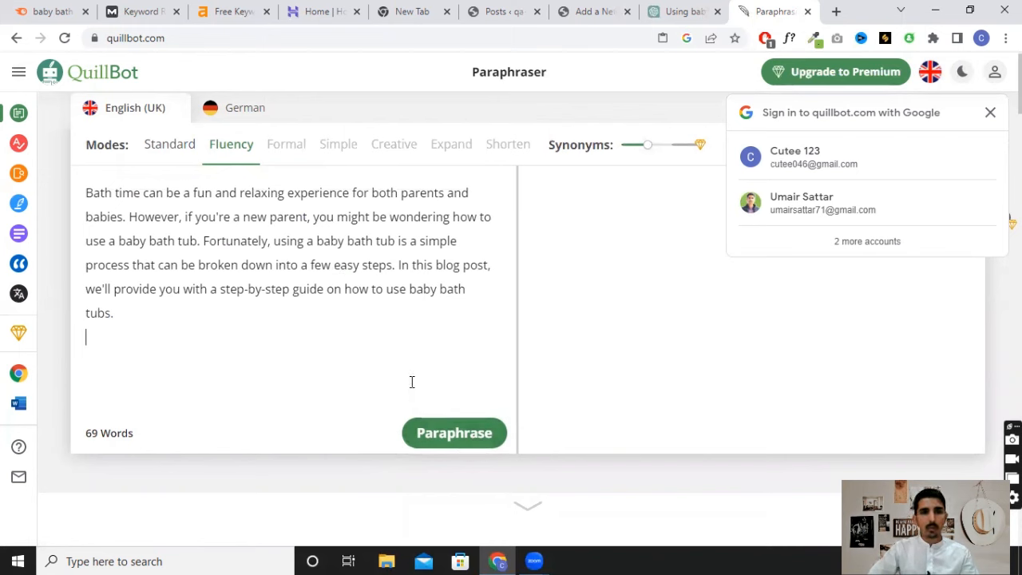
Paraphrase the introductory paragraph in Fluency mode and dismiss the Google sign-in prompt
{"action": "mouse_move", "coordinate": [293, 149]}
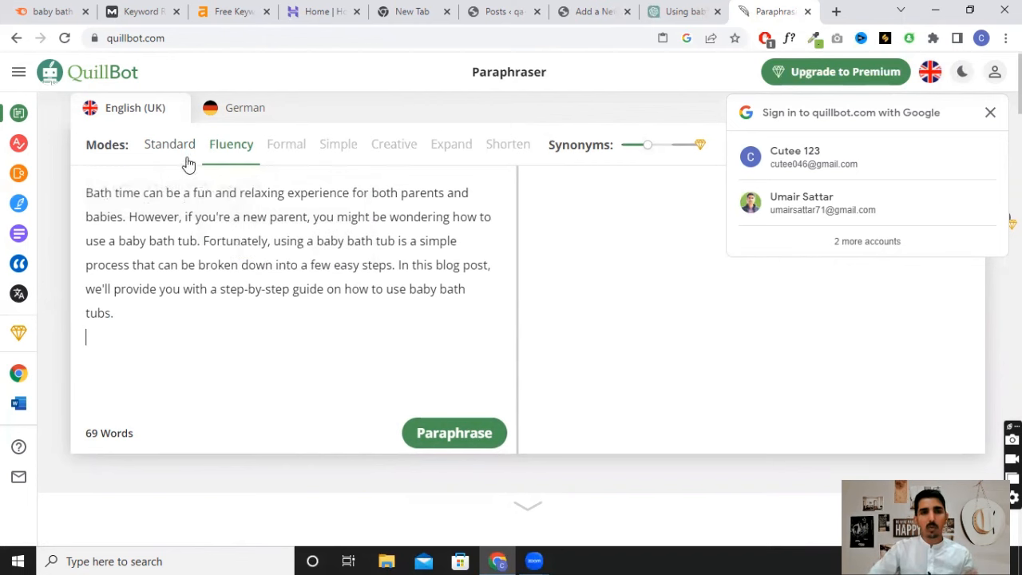
{"action": "left_click", "coordinate": [444, 444]}
{"action": "left_click", "coordinate": [990, 111]}
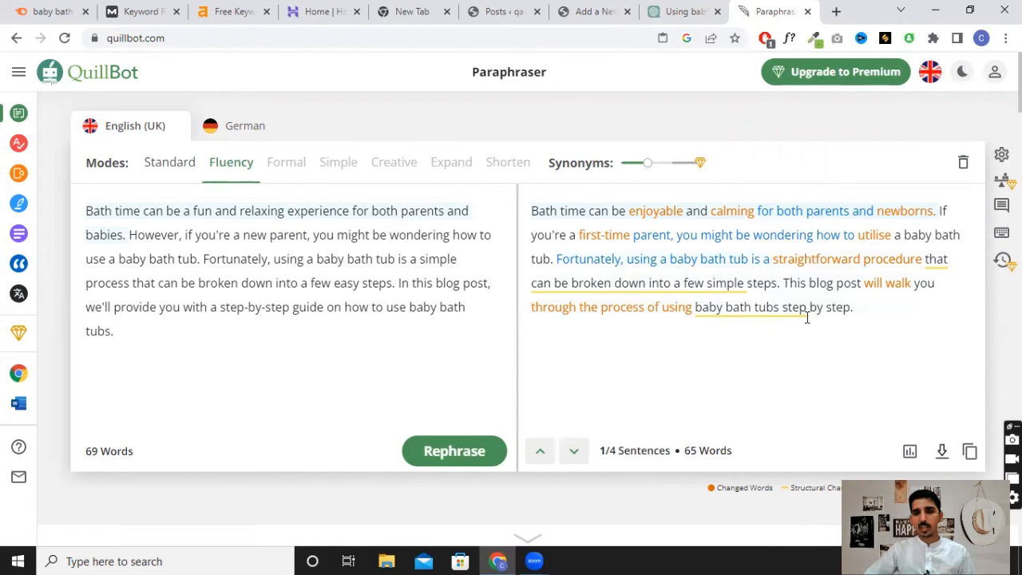
Copy the paraphrased introduction, paste it into the WordPress post below the title, and add empty paragraphs beneath it
{"action": "left_click", "coordinate": [971, 453]}
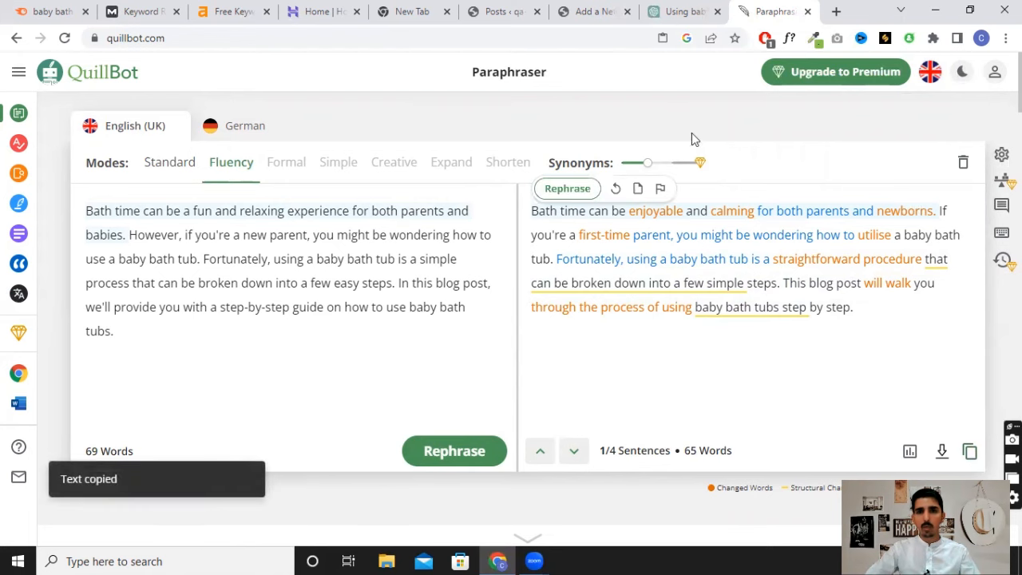
{"action": "left_click", "coordinate": [615, 8]}
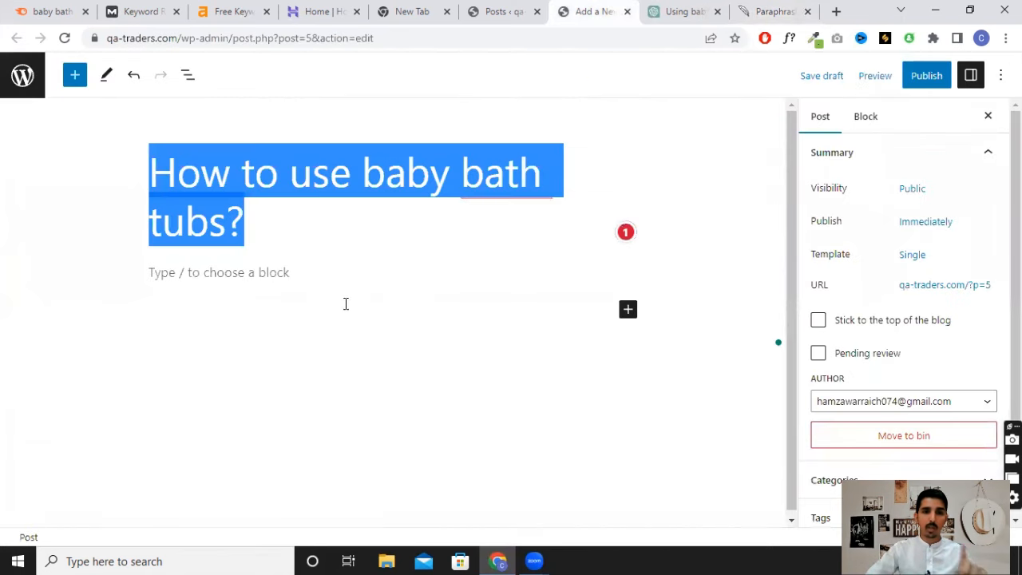
{"action": "left_click", "coordinate": [281, 275]}
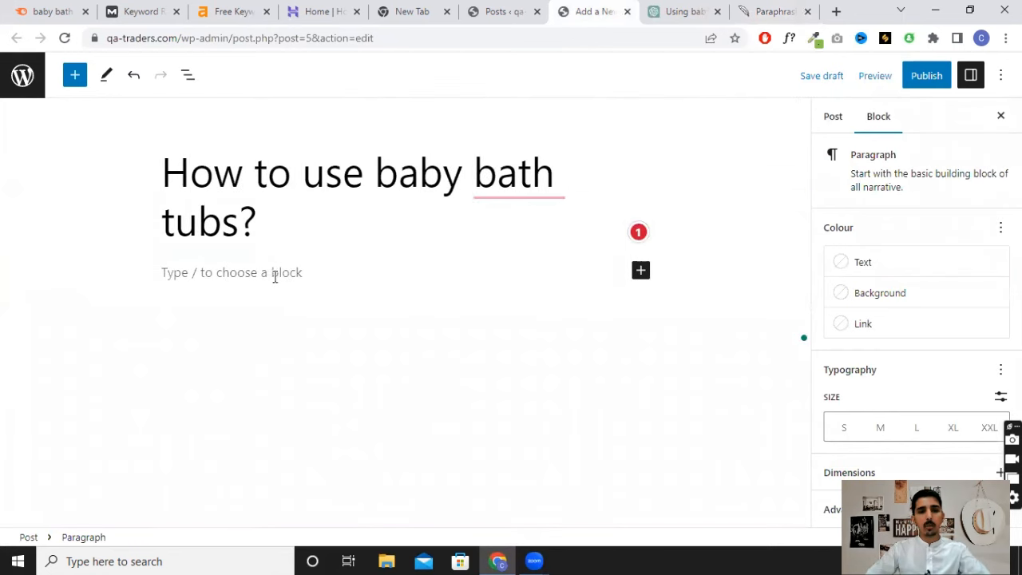
{"action": "key", "text": "ctrl+v"}
{"action": "key", "text": "Return"}
{"action": "key", "text": "Return"}
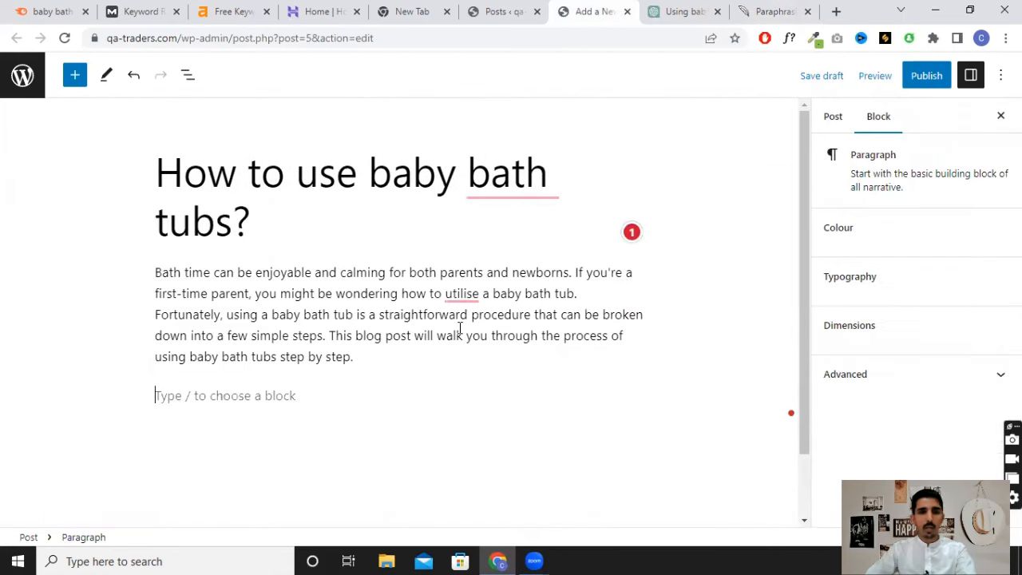
Copy the "Step 1: Prepare the Bath Area" heading and its paragraph from the ChatGPT response
{"action": "left_click", "coordinate": [680, 11]}
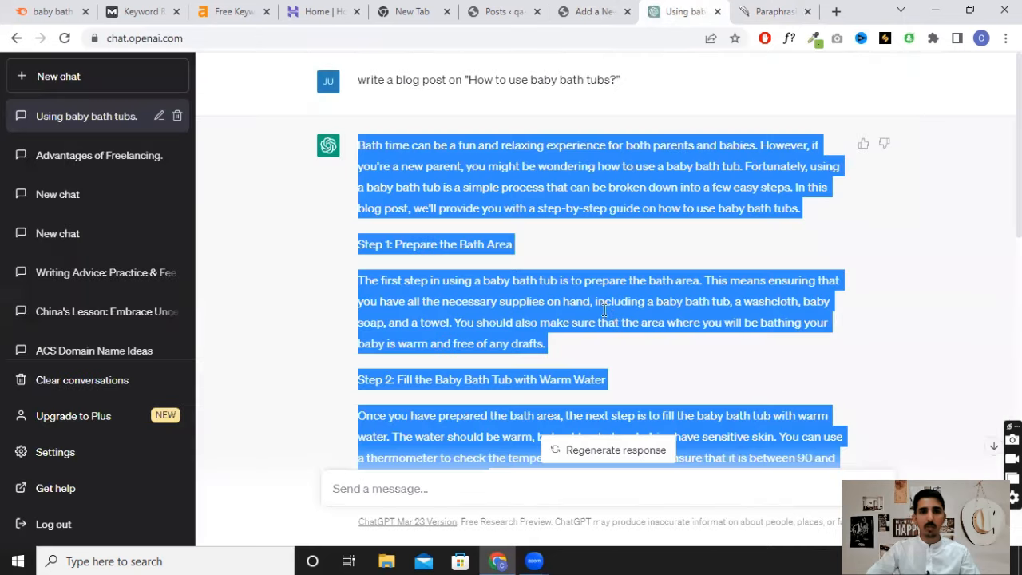
{"action": "left_click", "coordinate": [531, 182]}
{"action": "scroll", "coordinate": [407, 208], "scroll_direction": "down", "scroll_amount": 1}
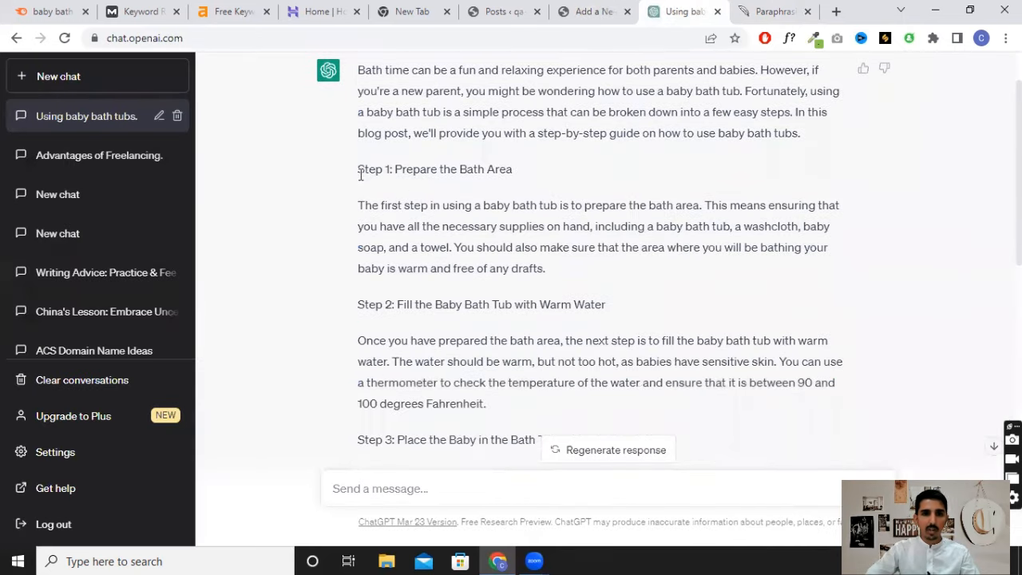
{"action": "left_click_drag", "start_coordinate": [360, 172], "coordinate": [578, 270]}
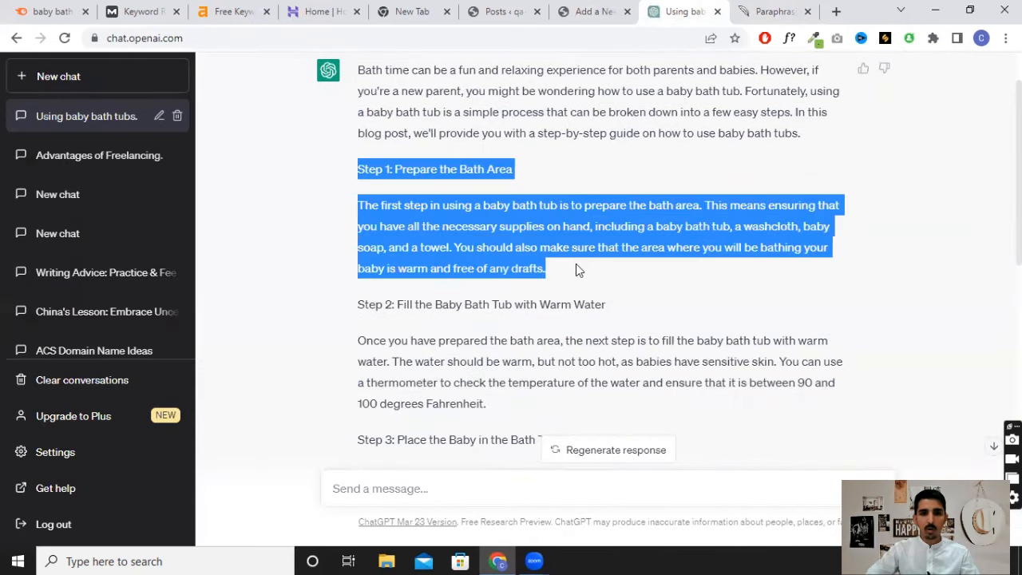
Replace the introduction in QuillBot's input with the copied Step 1 section and paraphrase it in Fluency mode
{"action": "left_click", "coordinate": [762, 11]}
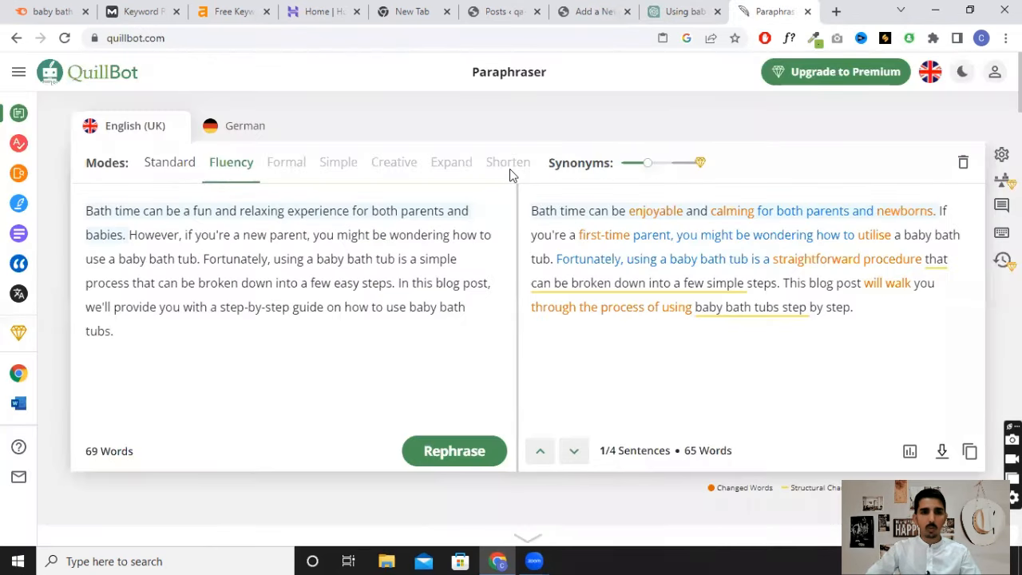
{"action": "key", "text": "ctrl+a"}
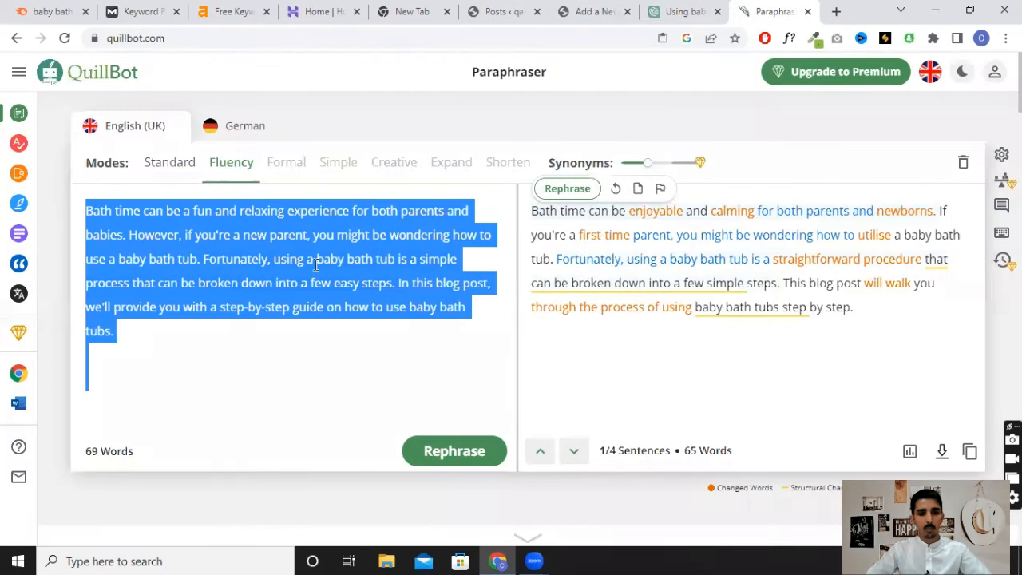
{"action": "key", "text": "ctrl+v"}
{"action": "key", "text": "ctrl+Return"}
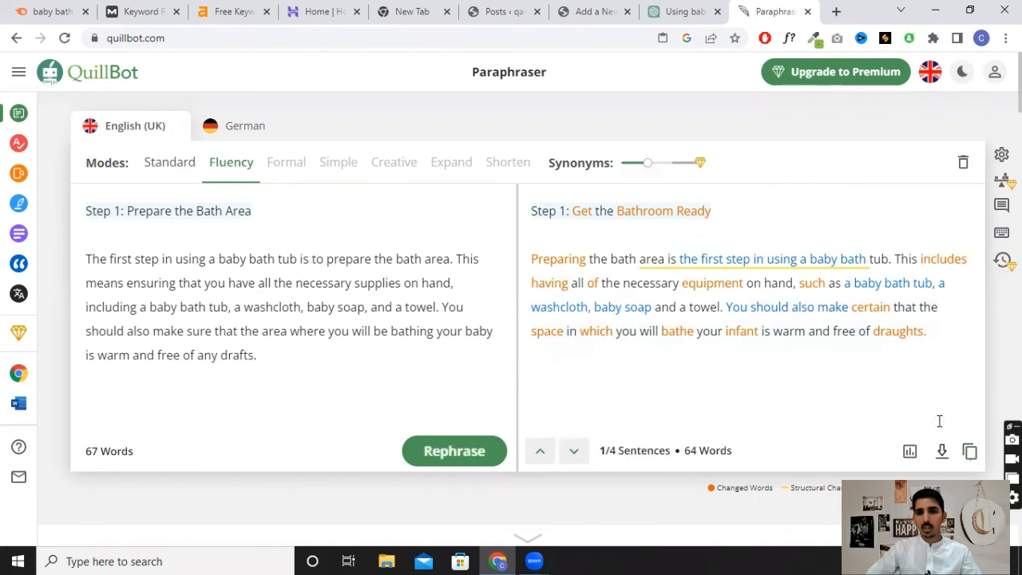
Copy the paraphrased Step 1 section and paste it into the WordPress post below the introduction
{"action": "left_click", "coordinate": [970, 452]}
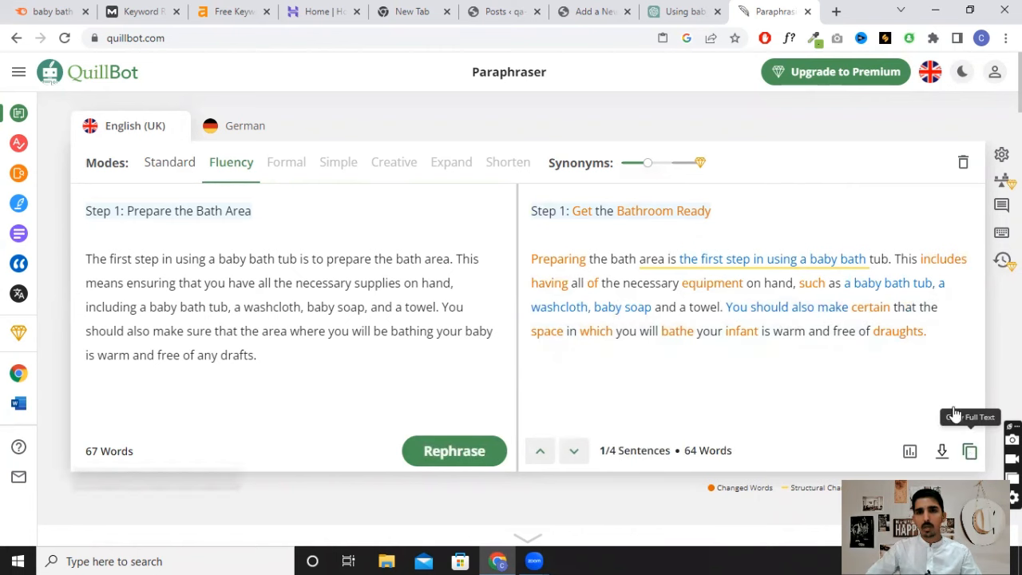
{"action": "left_click", "coordinate": [597, 11]}
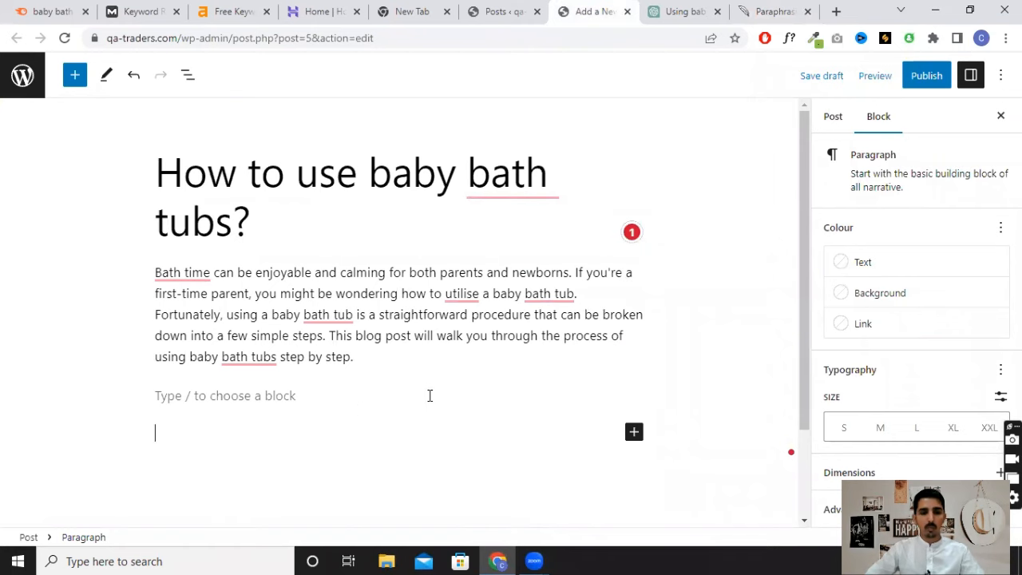
{"action": "key", "text": "ctrl+v"}
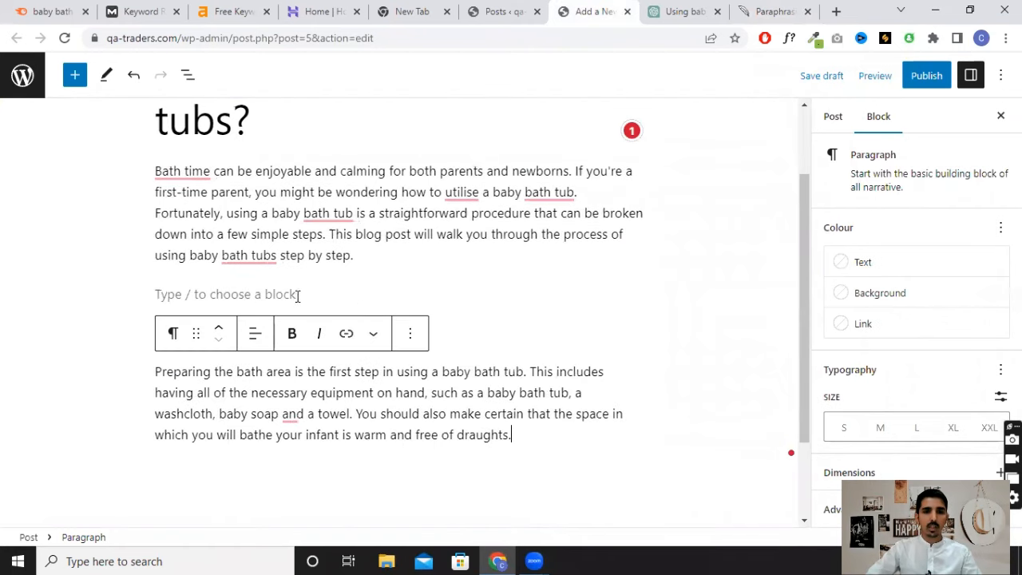
Insert an Image block in the empty paragraph between the introduction and the "Step 1: Get the Bathroom Ready" line
{"action": "left_click", "coordinate": [307, 294]}
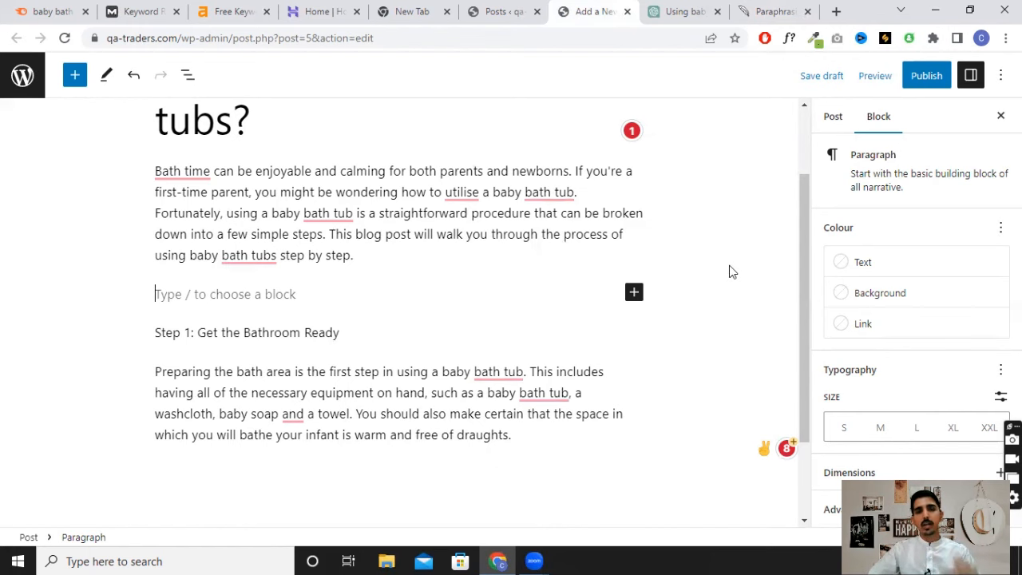
{"action": "scroll", "coordinate": [349, 250], "scroll_direction": "down", "scroll_amount": 1}
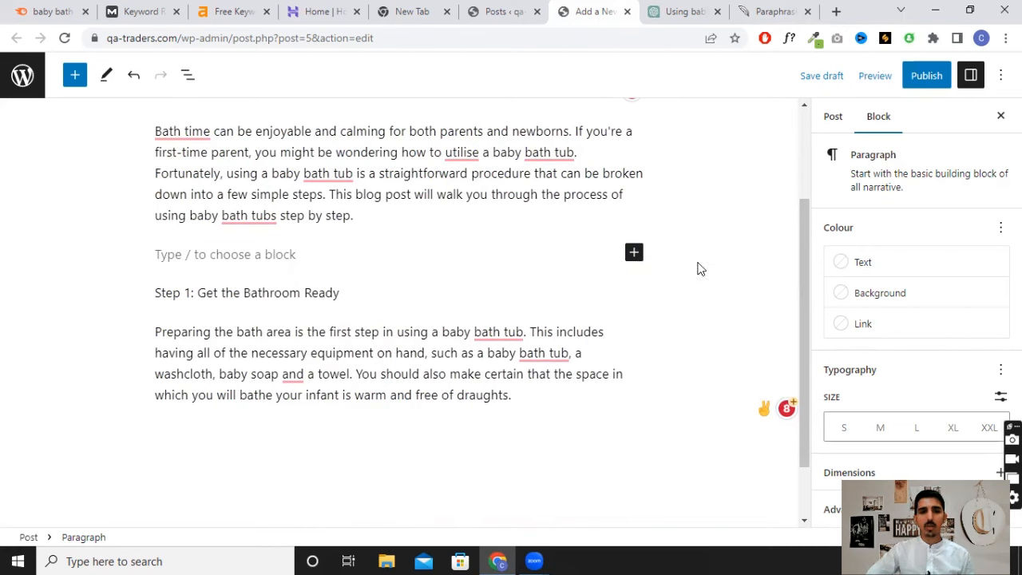
{"action": "left_click", "coordinate": [635, 254]}
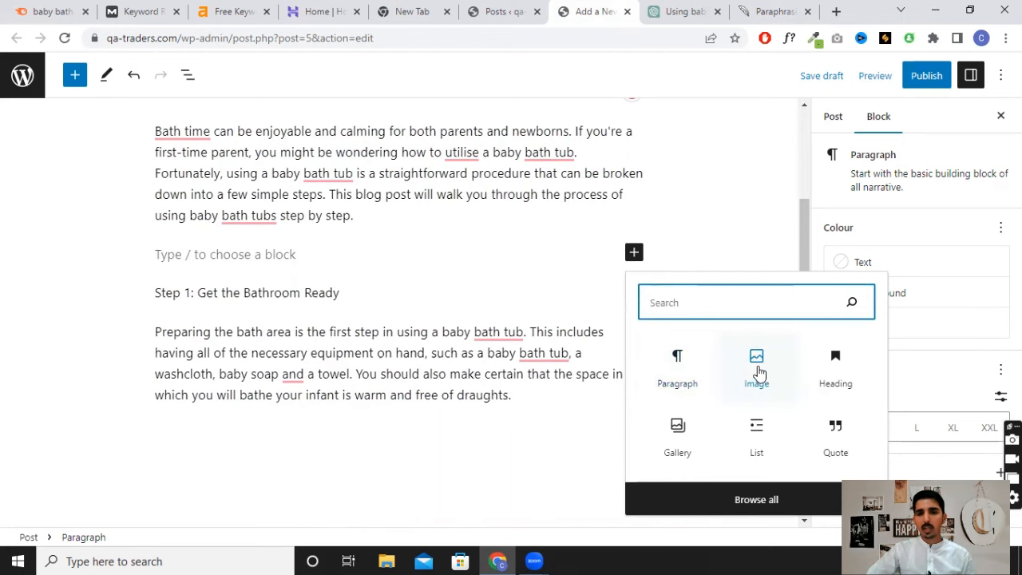
{"action": "left_click", "coordinate": [760, 375]}
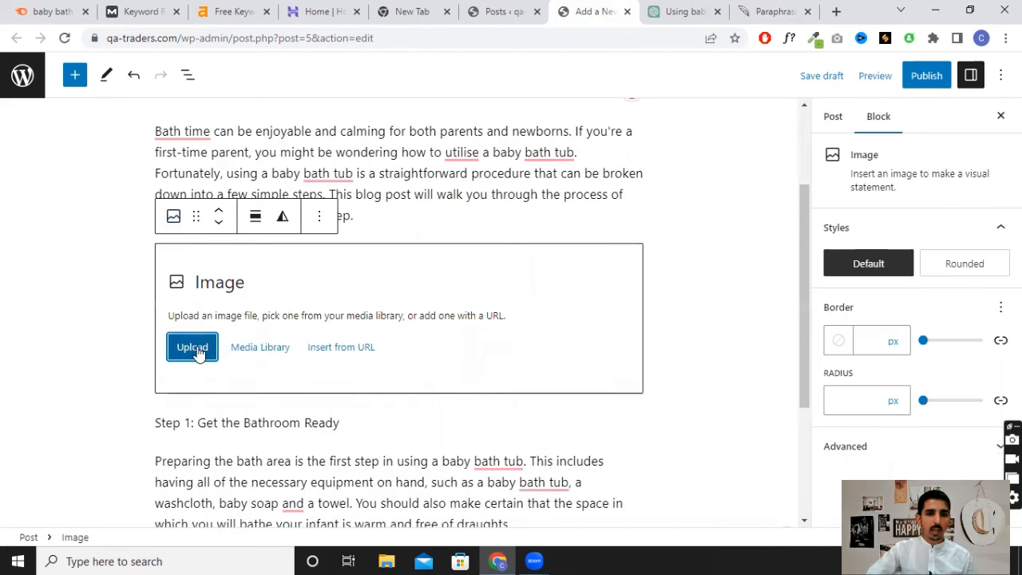
Upload Screenshot (3472) from the Screenshots folder to the media library and place it in the Image block
{"action": "left_click", "coordinate": [260, 351]}
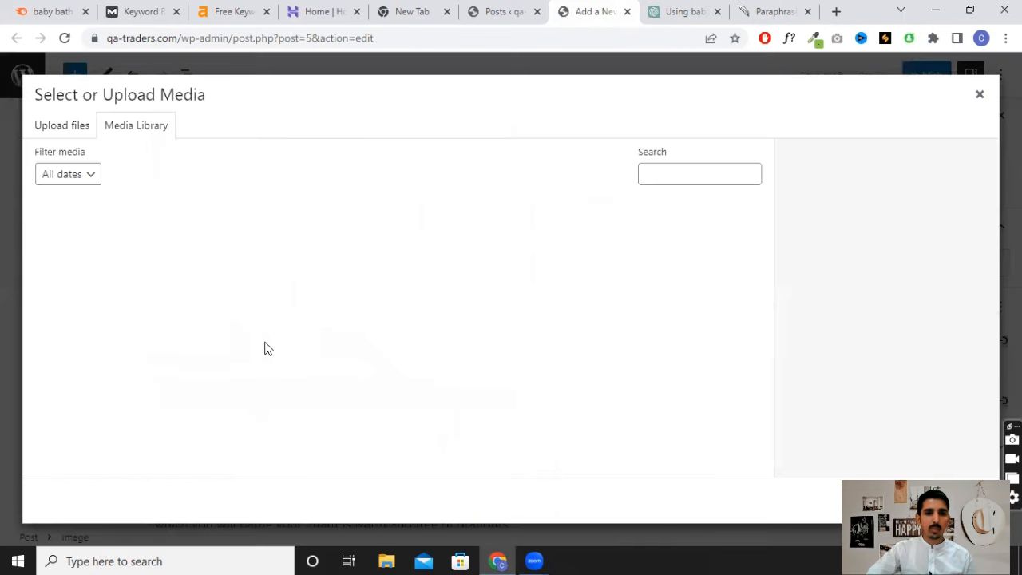
{"action": "left_click", "coordinate": [419, 355]}
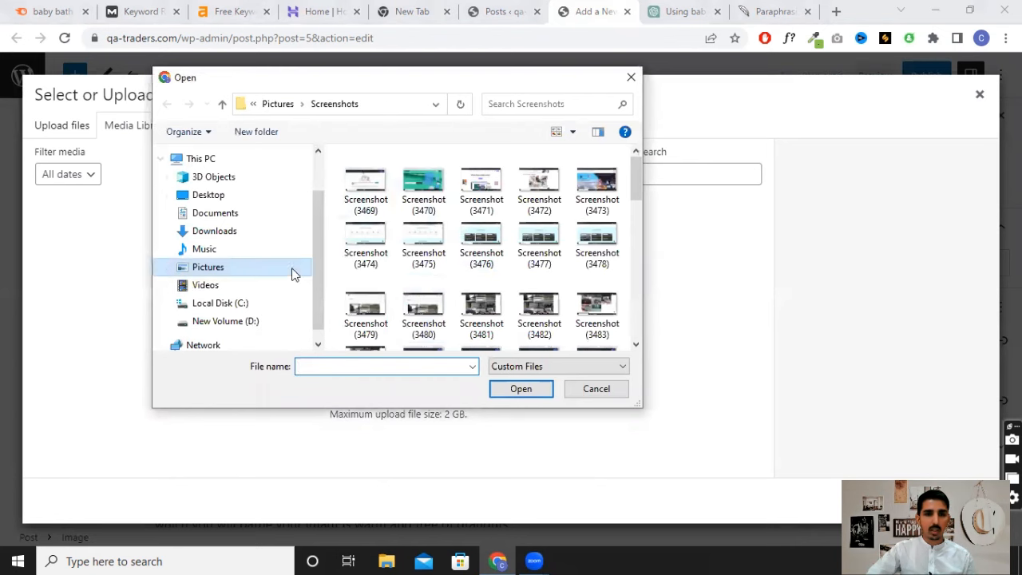
{"action": "left_click", "coordinate": [548, 199]}
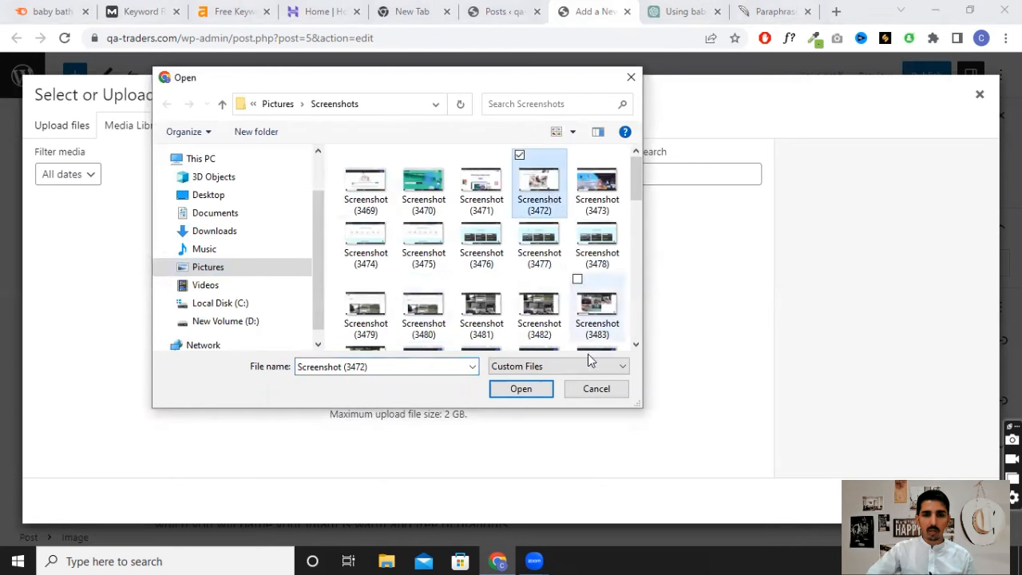
{"action": "left_click", "coordinate": [546, 388]}
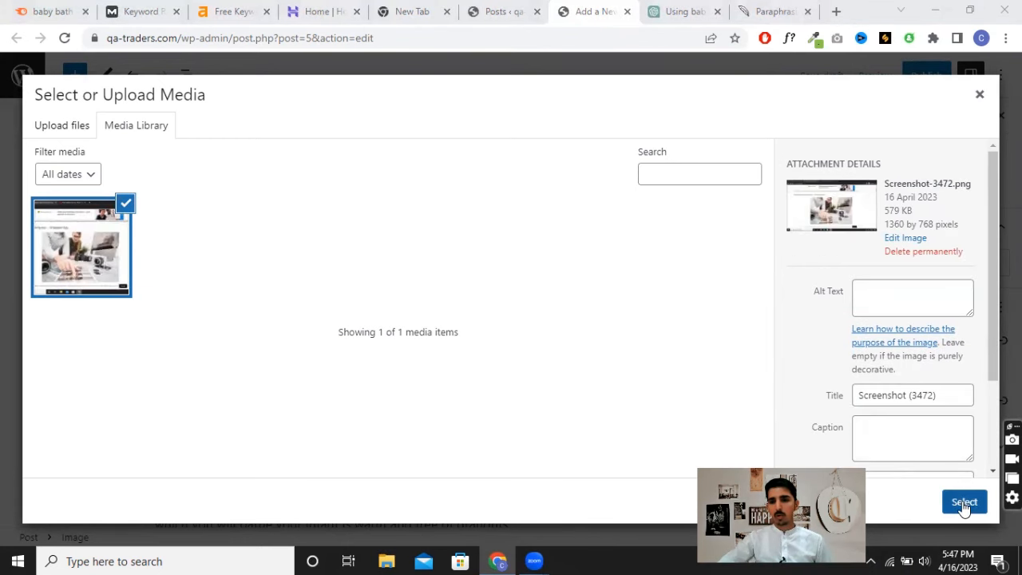
{"action": "left_click", "coordinate": [958, 498]}
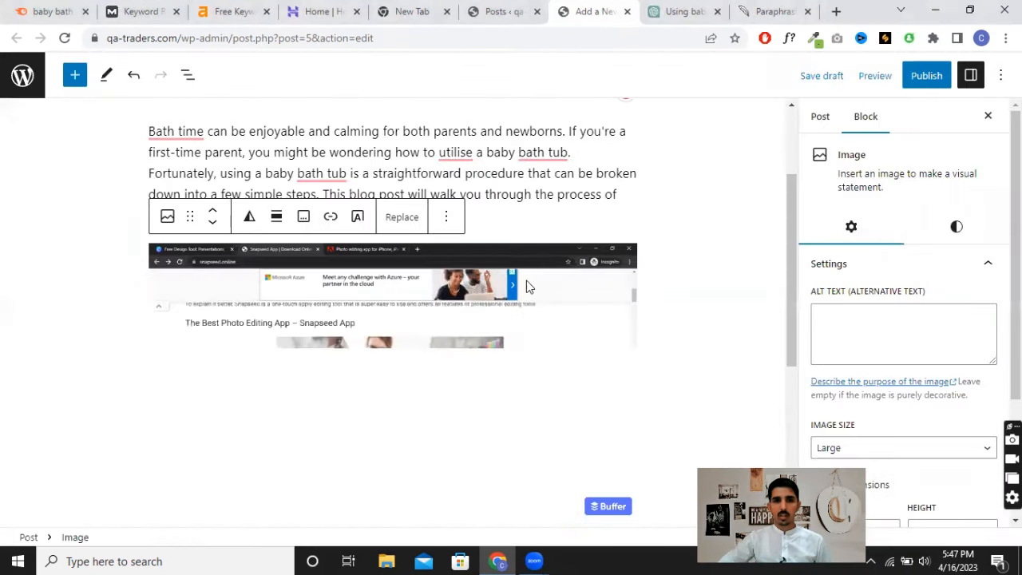
{"action": "scroll", "coordinate": [402, 295], "scroll_direction": "down", "scroll_amount": 1}
{"action": "scroll", "coordinate": [402, 296], "scroll_direction": "down", "scroll_amount": 2}
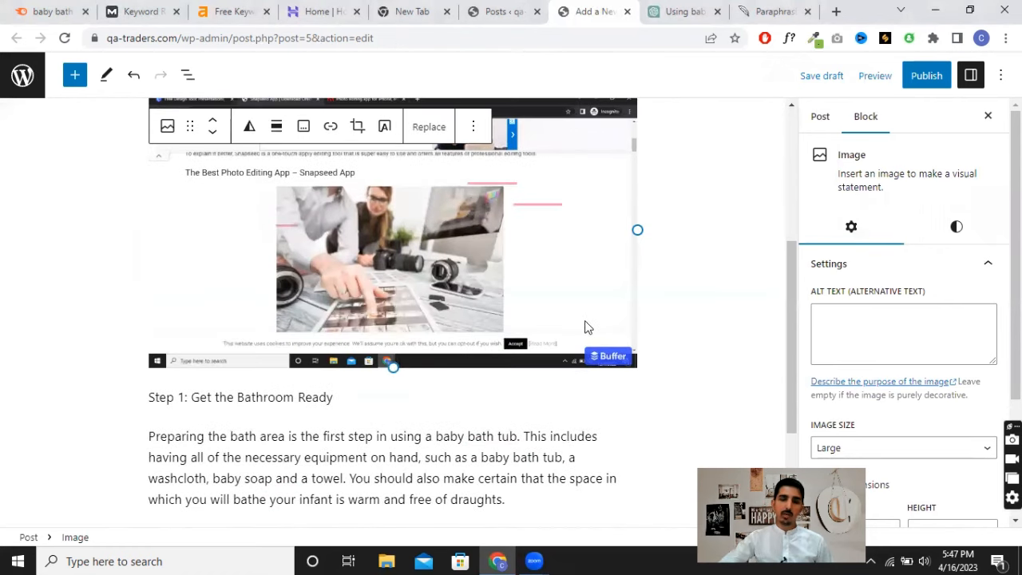
{"action": "scroll", "coordinate": [671, 280], "scroll_direction": "up", "scroll_amount": 1}
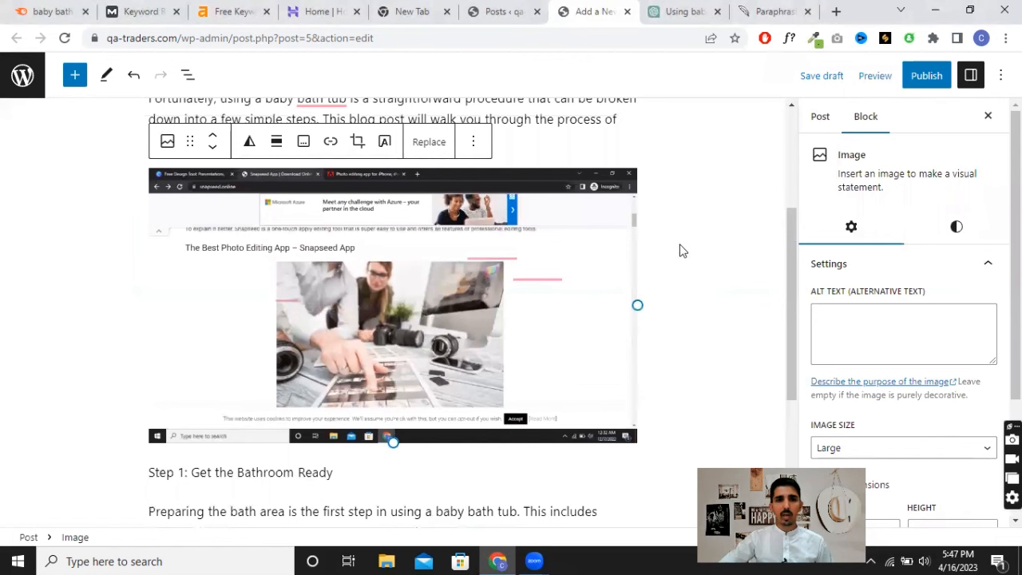
Browse the full block library from below the Step 1 paragraph, examine the available text blocks, and close the library
{"action": "scroll", "coordinate": [708, 248], "scroll_direction": "down", "scroll_amount": 4}
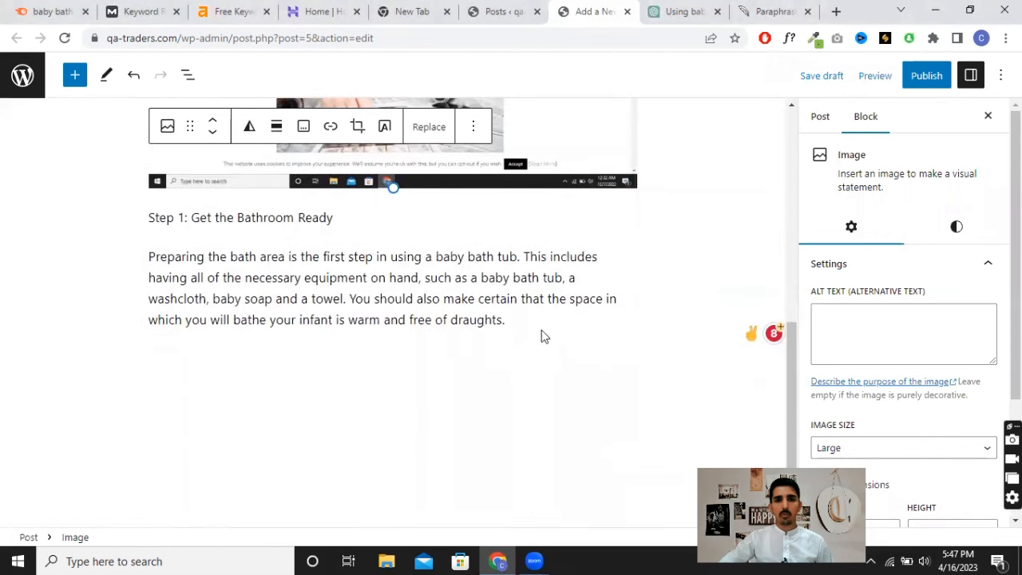
{"action": "left_click", "coordinate": [525, 325]}
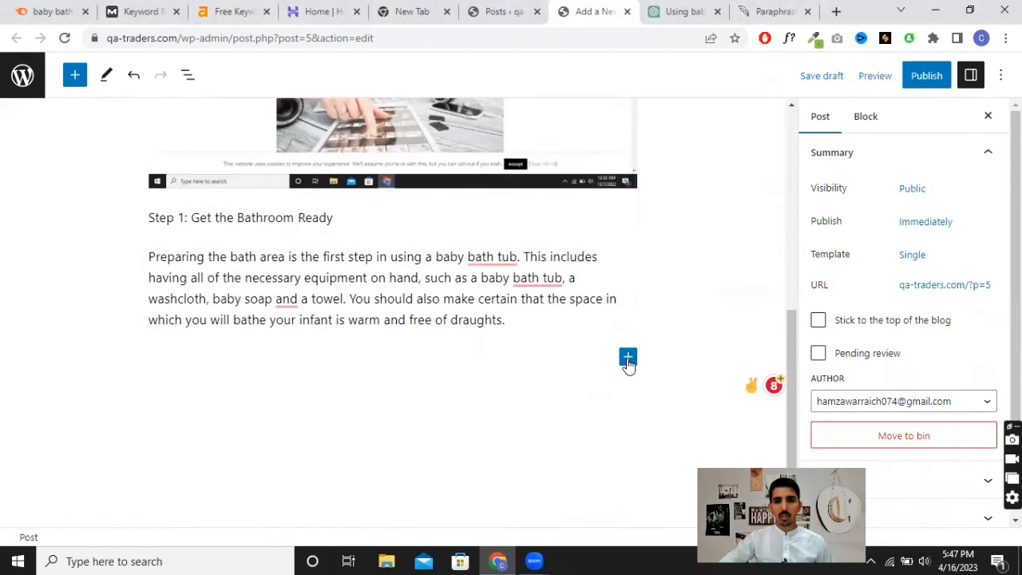
{"action": "left_click", "coordinate": [627, 359]}
{"action": "scroll", "coordinate": [718, 399], "scroll_direction": "down", "scroll_amount": 1}
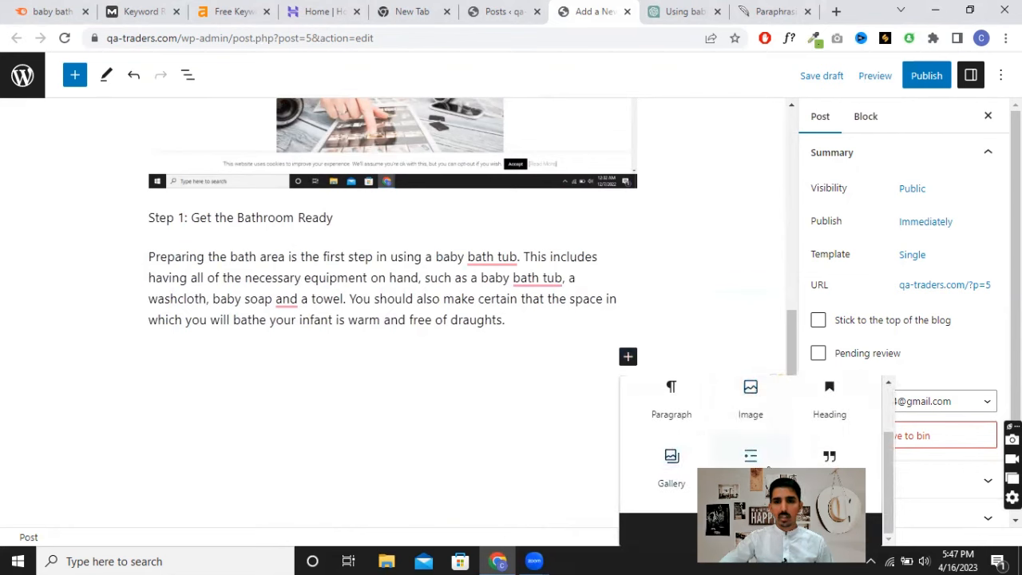
{"action": "left_click", "coordinate": [769, 479]}
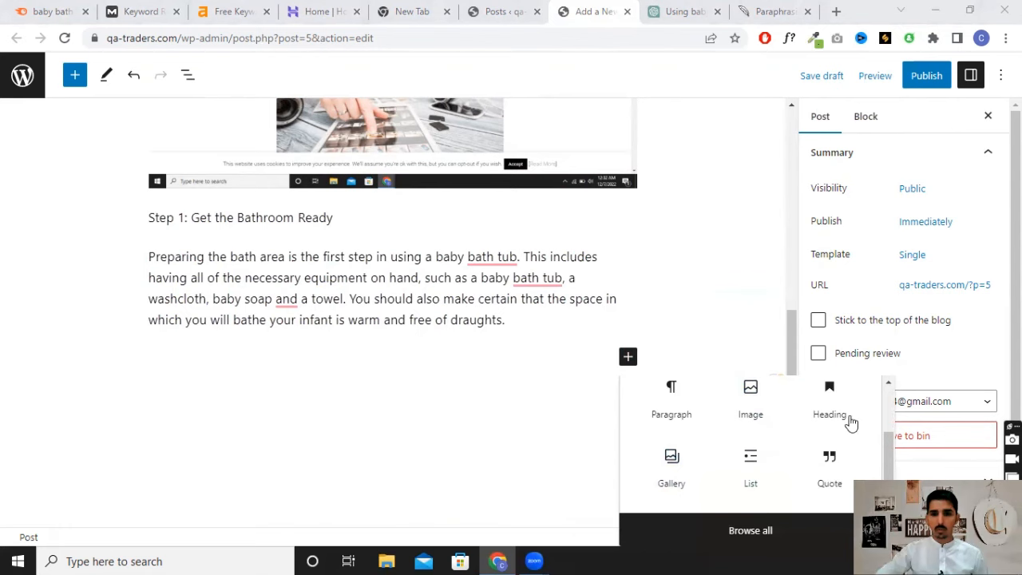
{"action": "left_click", "coordinate": [750, 530]}
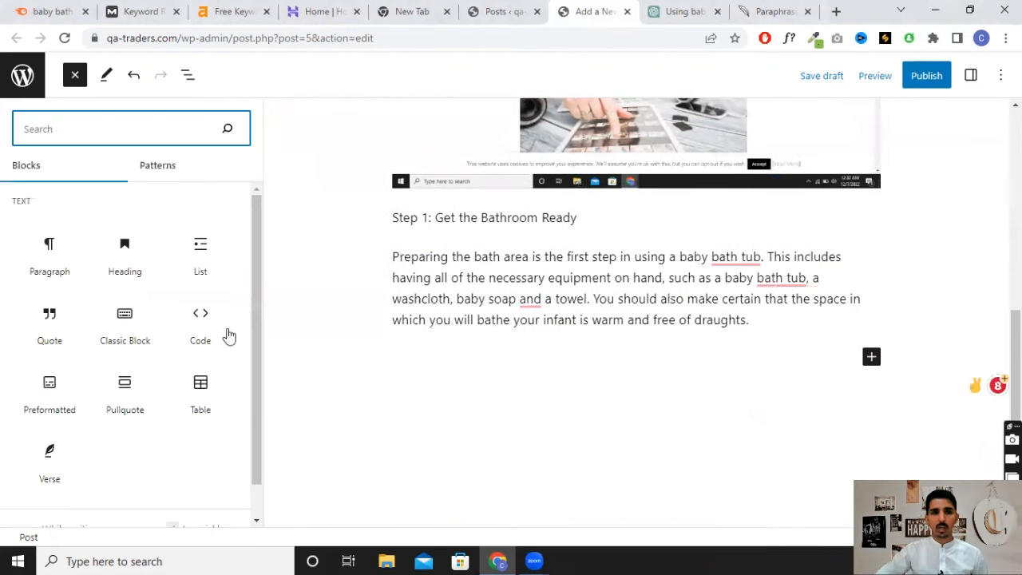
{"action": "scroll", "coordinate": [189, 375], "scroll_direction": "down", "scroll_amount": 1}
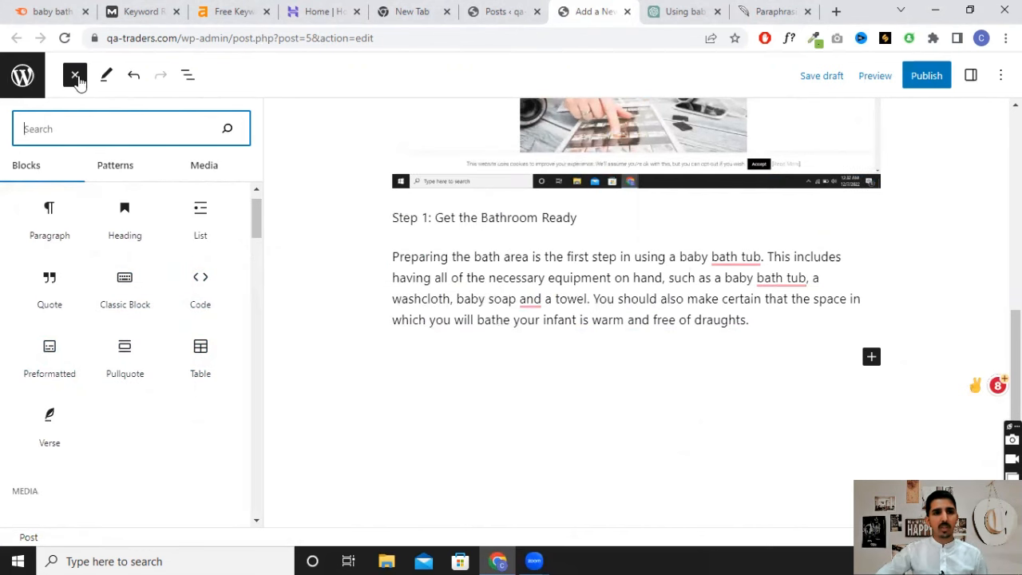
{"action": "left_click", "coordinate": [74, 75]}
Publish the "How to use baby bath tubs?" post with its visibility left public
{"action": "scroll", "coordinate": [470, 260], "scroll_direction": "up", "scroll_amount": 5}
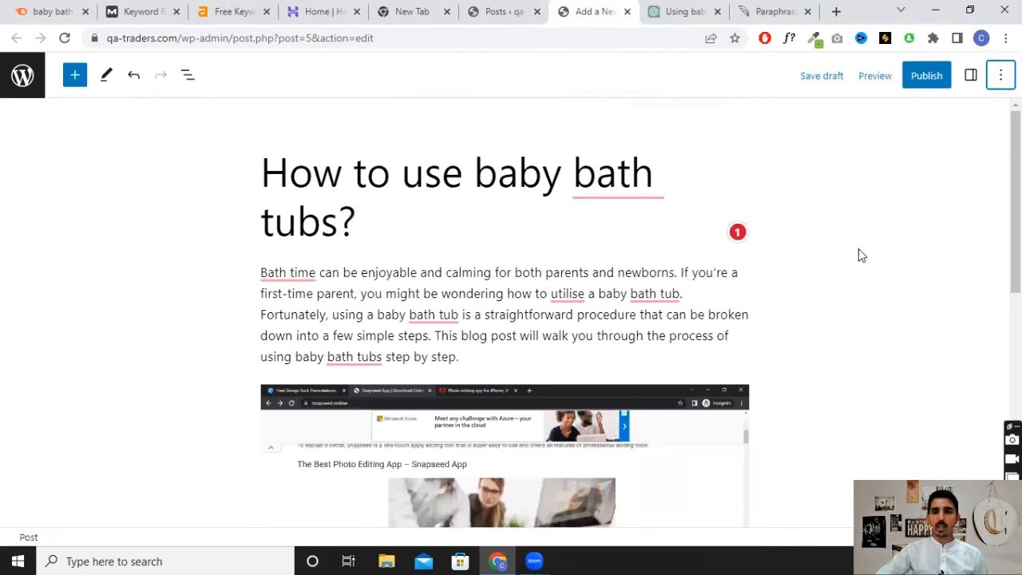
{"action": "left_click", "coordinate": [926, 80]}
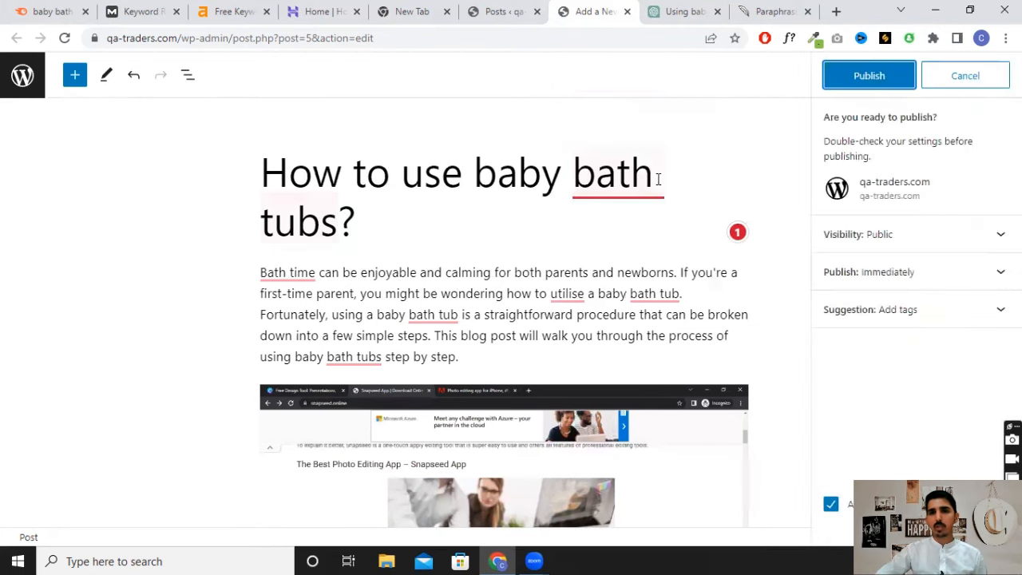
{"action": "left_click", "coordinate": [856, 79]}
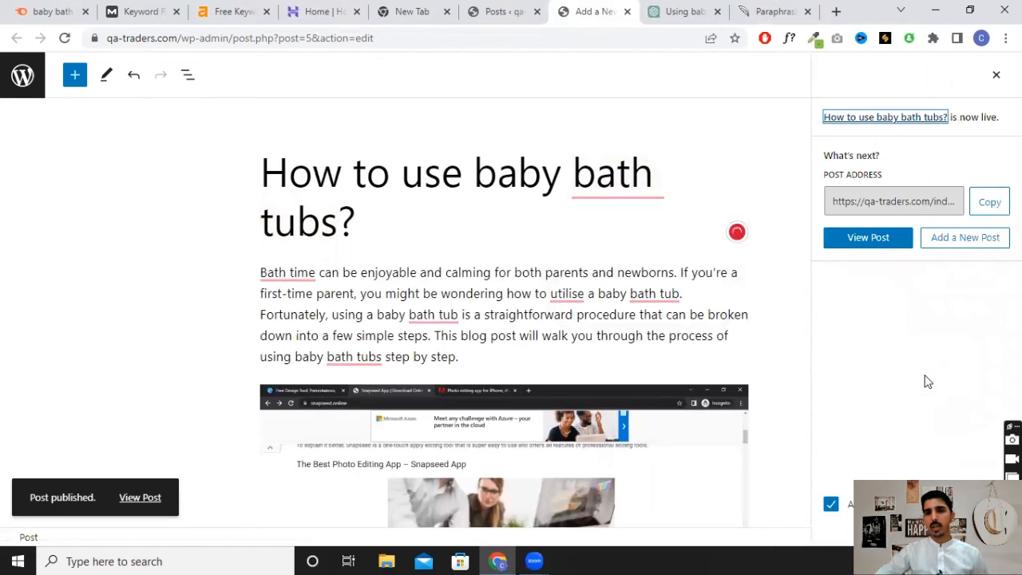
Open the published post in a new window and examine its title, introduction, image, Step 1 section and comment form
{"action": "right_click", "coordinate": [144, 503]}
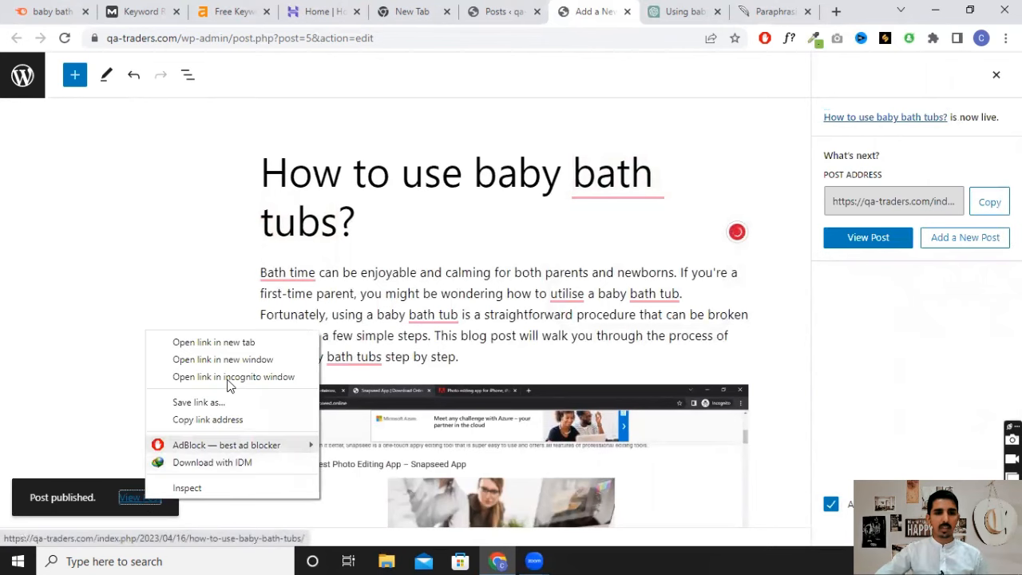
{"action": "left_click", "coordinate": [242, 354]}
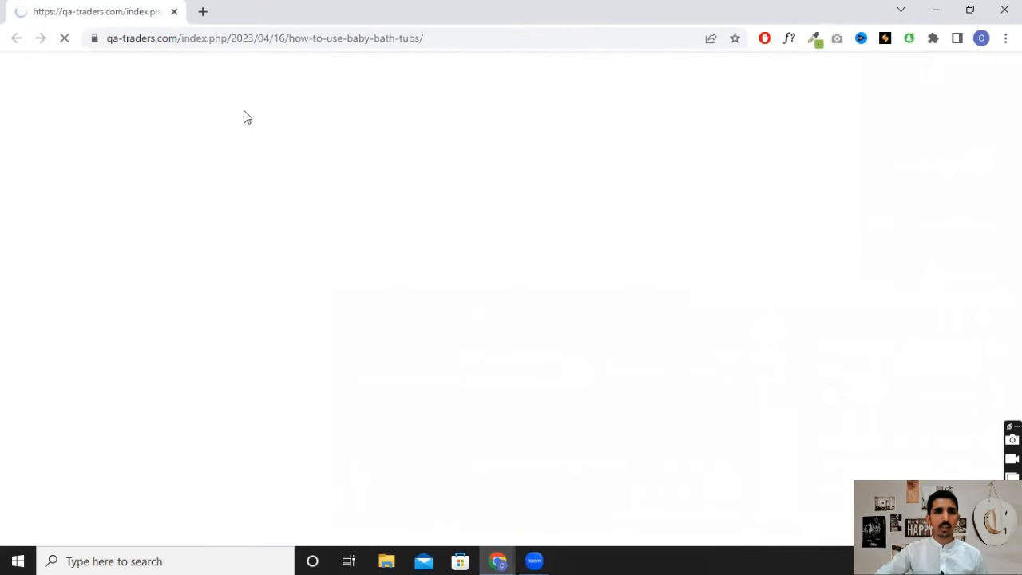
{"action": "scroll", "coordinate": [742, 221], "scroll_direction": "down", "scroll_amount": 10}
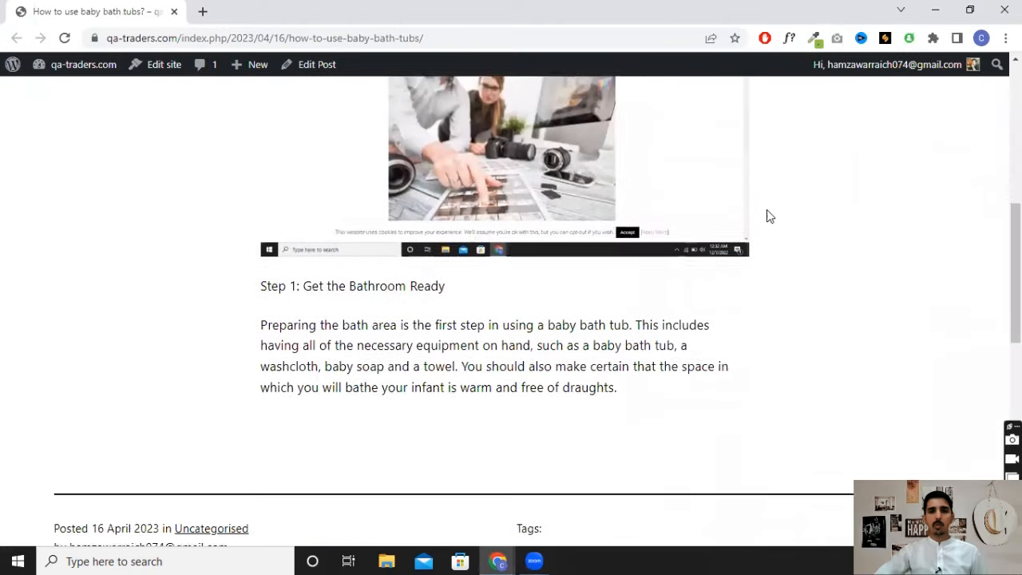
{"action": "scroll", "coordinate": [851, 228], "scroll_direction": "down", "scroll_amount": 5}
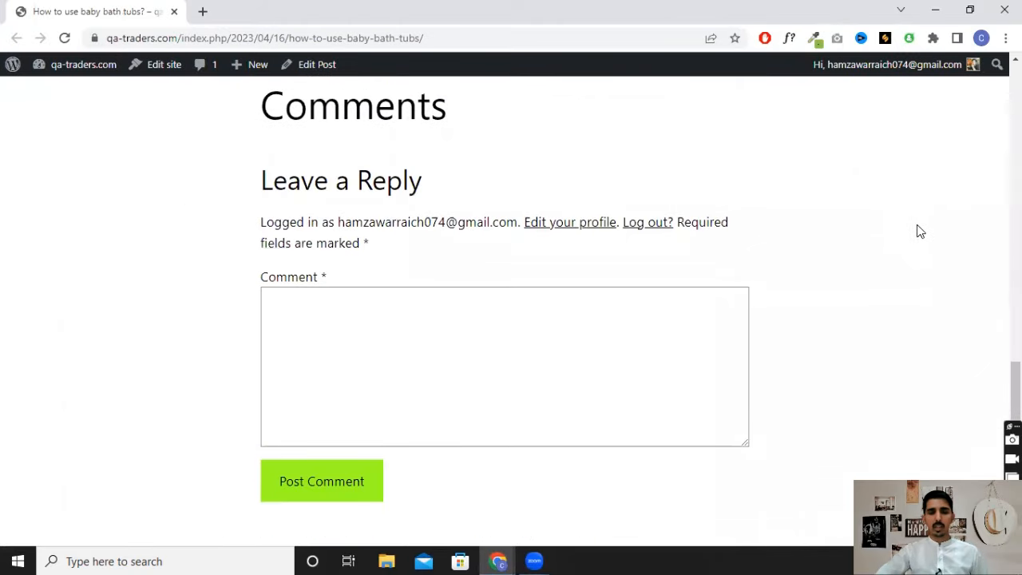
{"action": "scroll", "coordinate": [916, 215], "scroll_direction": "up", "scroll_amount": 15}
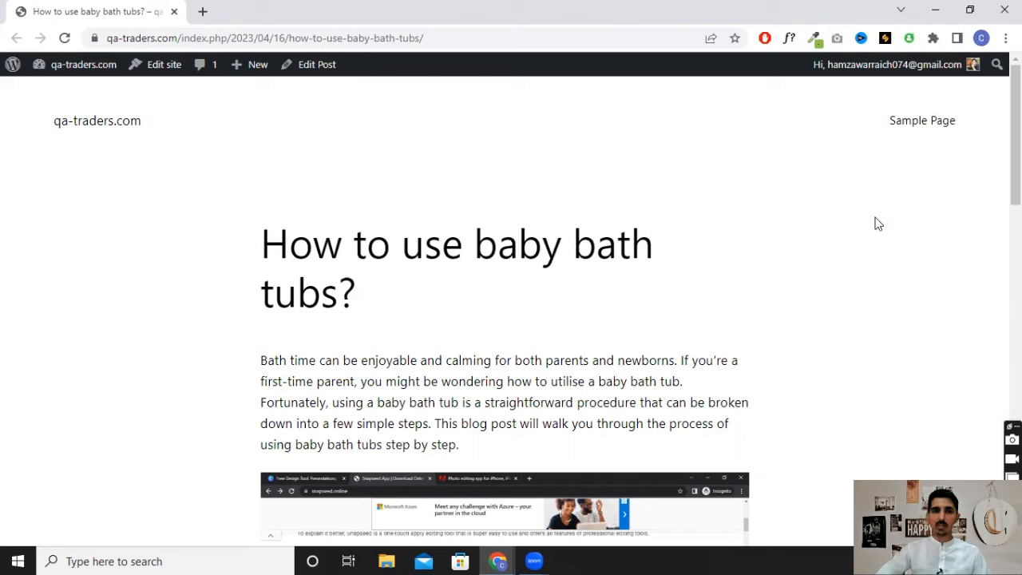
{"action": "scroll", "coordinate": [628, 279], "scroll_direction": "down", "scroll_amount": 4}
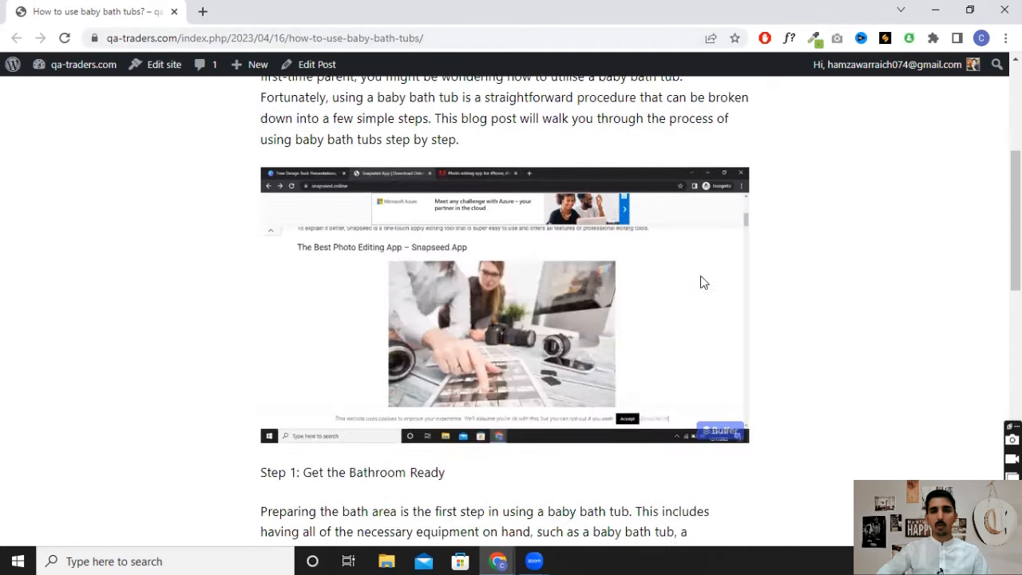
{"action": "scroll", "coordinate": [702, 282], "scroll_direction": "down", "scroll_amount": 5}
{"action": "scroll", "coordinate": [790, 288], "scroll_direction": "up", "scroll_amount": 6}
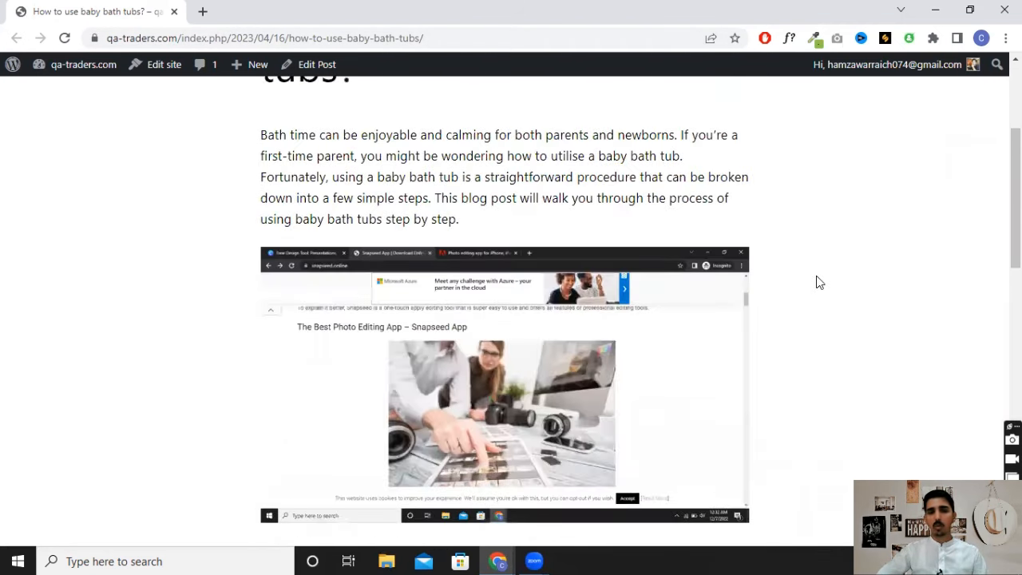
{"action": "scroll", "coordinate": [816, 282], "scroll_direction": "down", "scroll_amount": 2}
{"action": "scroll", "coordinate": [774, 159], "scroll_direction": "down", "scroll_amount": 4}
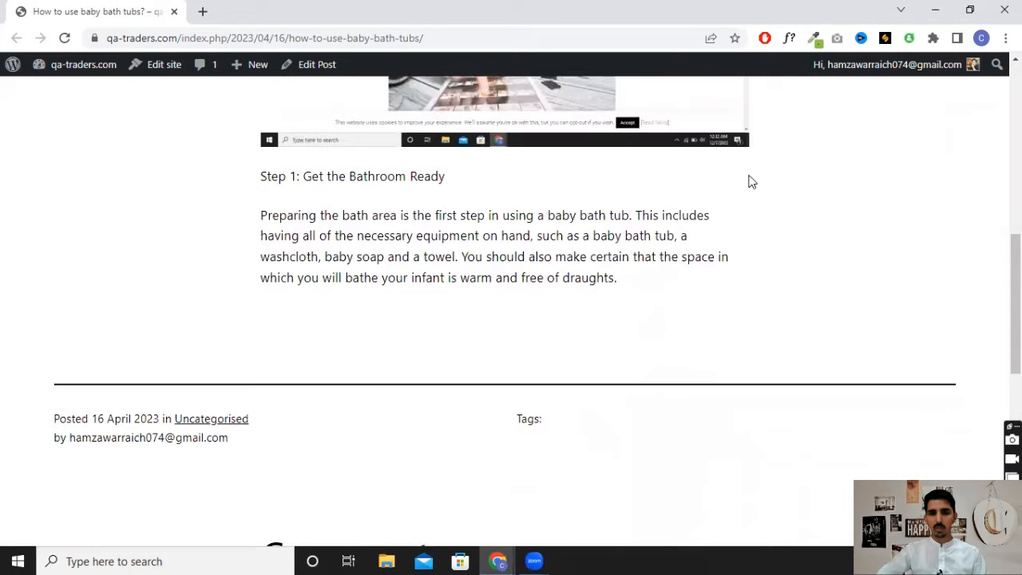
{"action": "scroll", "coordinate": [775, 247], "scroll_direction": "down", "scroll_amount": 7}
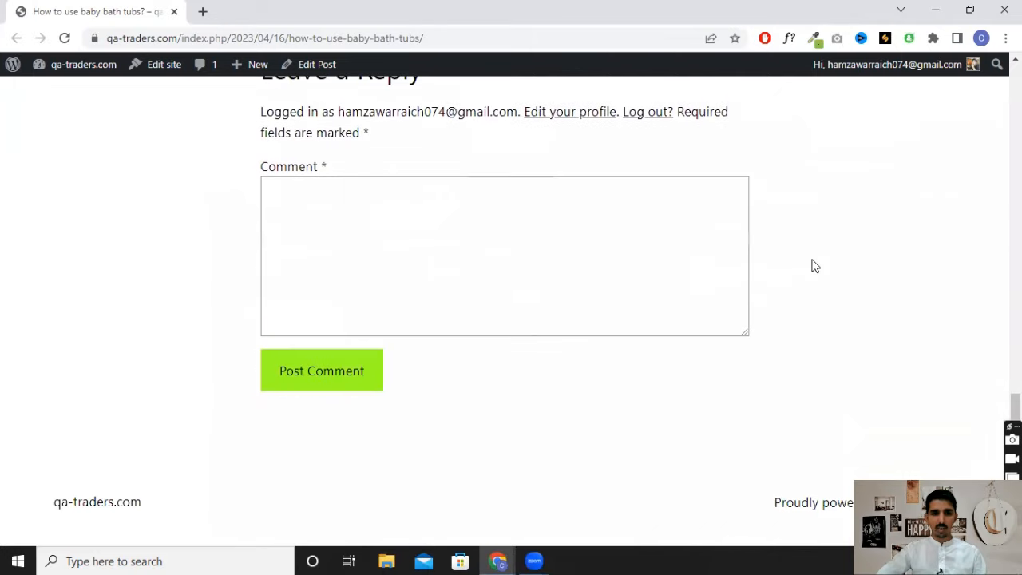
{"action": "scroll", "coordinate": [814, 266], "scroll_direction": "up", "scroll_amount": 8}
Return to the main browser window and revisit the keyword research tools, ending on Semrush's overview for "baby bath tubs"
{"action": "key", "text": "alt+Tab"}
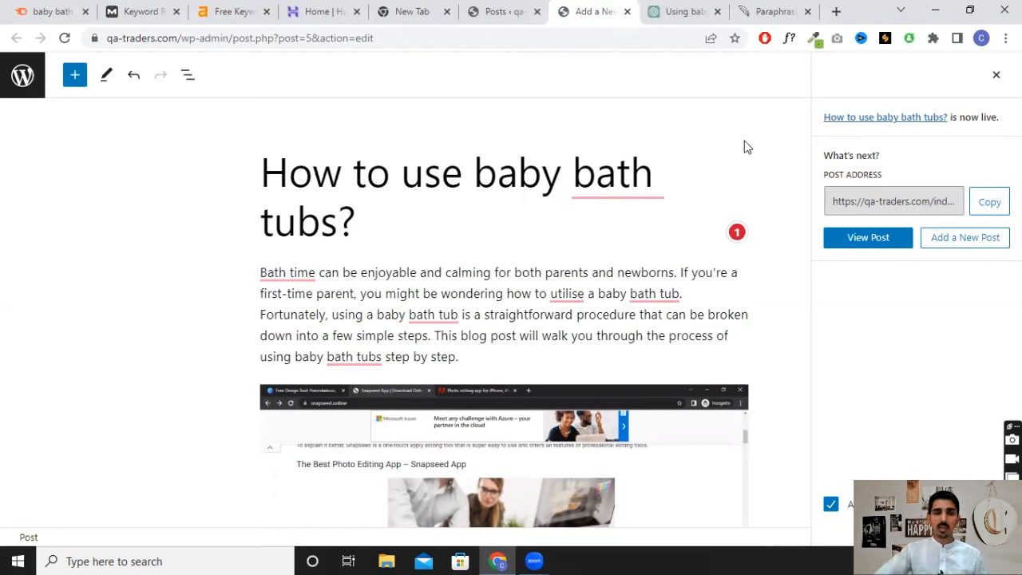
{"action": "left_click", "coordinate": [51, 12]}
{"action": "left_click", "coordinate": [139, 9]}
{"action": "left_click", "coordinate": [230, 12]}
{"action": "left_click", "coordinate": [51, 11]}
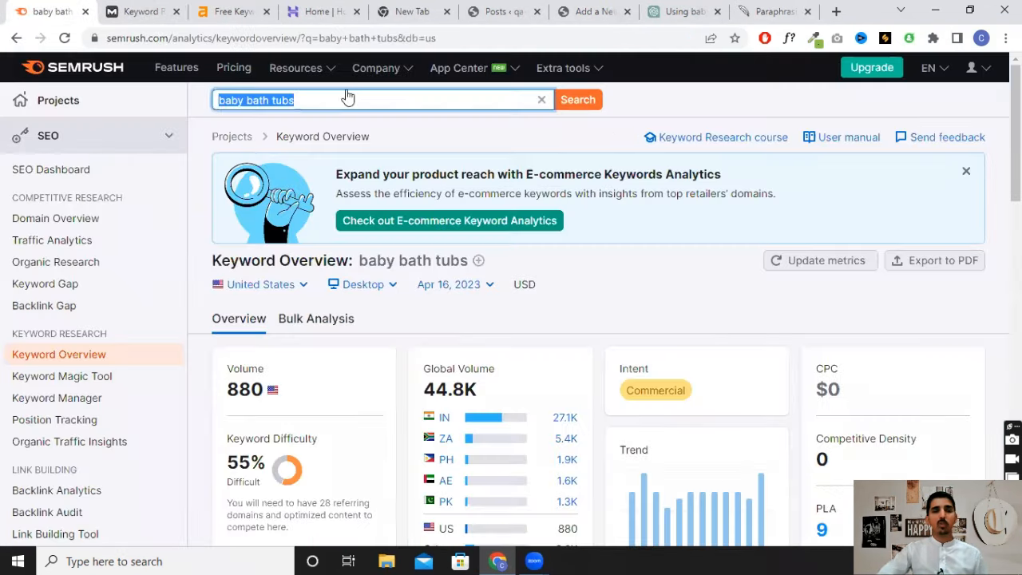